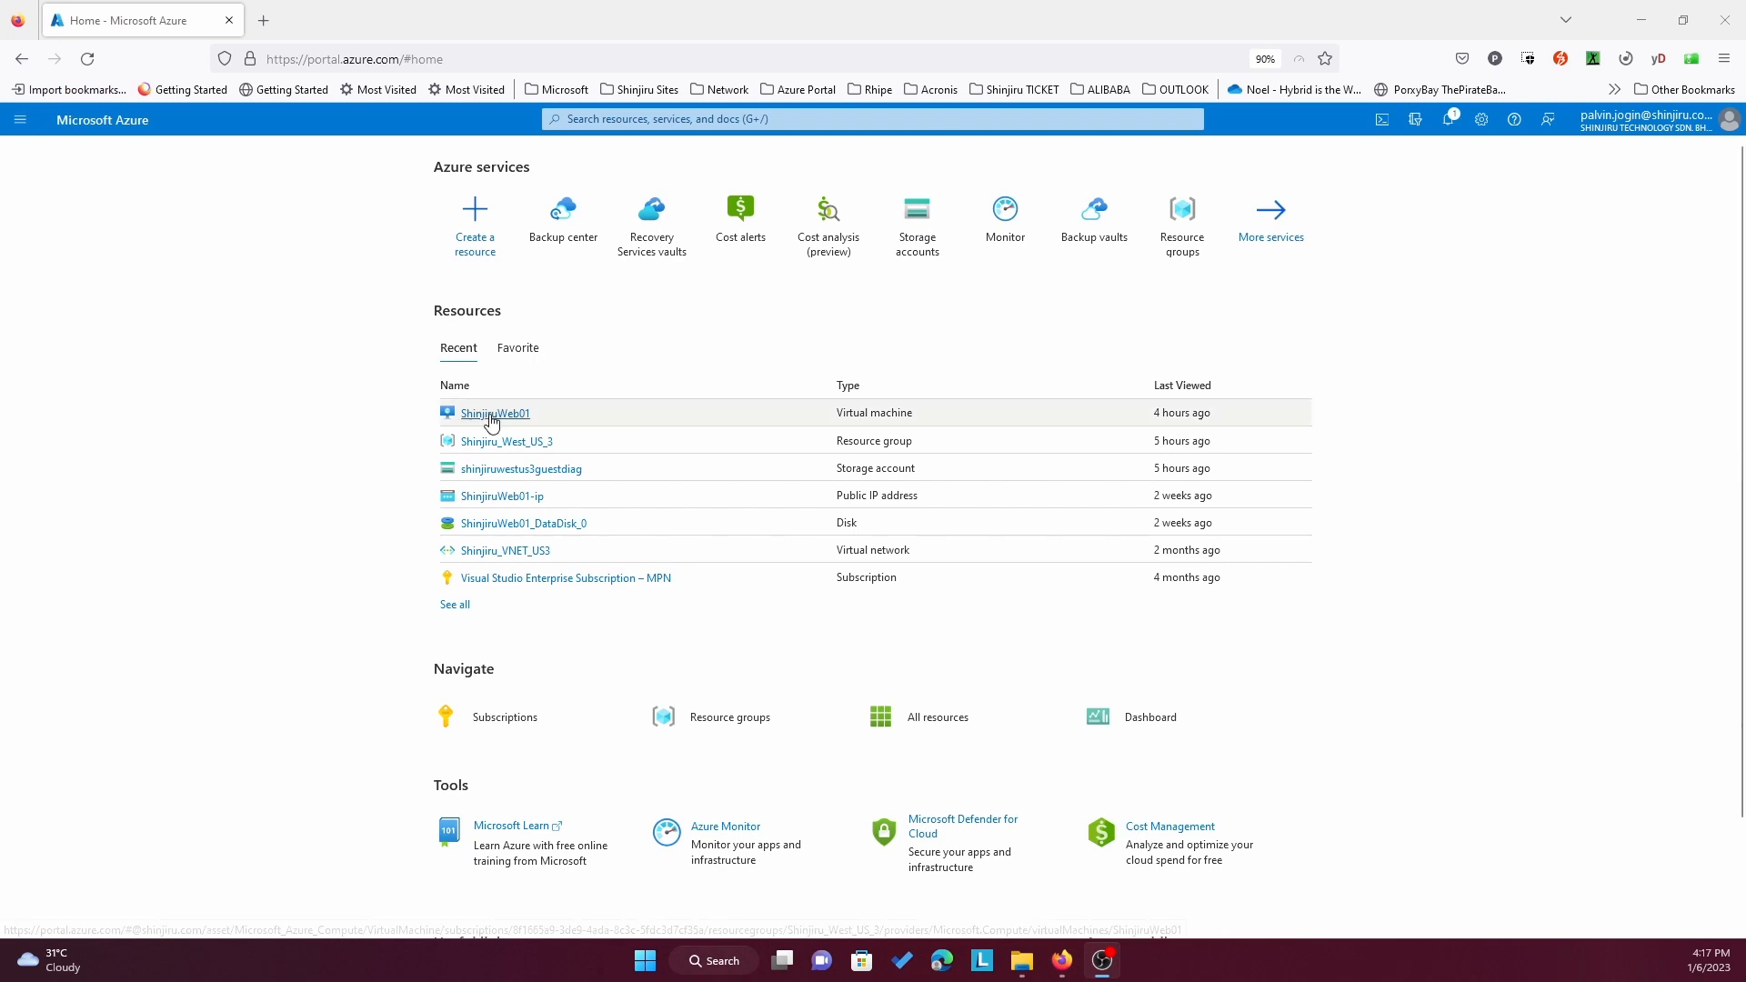
Search the portal for "backup", open Backup center, and start configuring a new backup.
{"action": "mouse_move", "coordinate": [491, 422]}
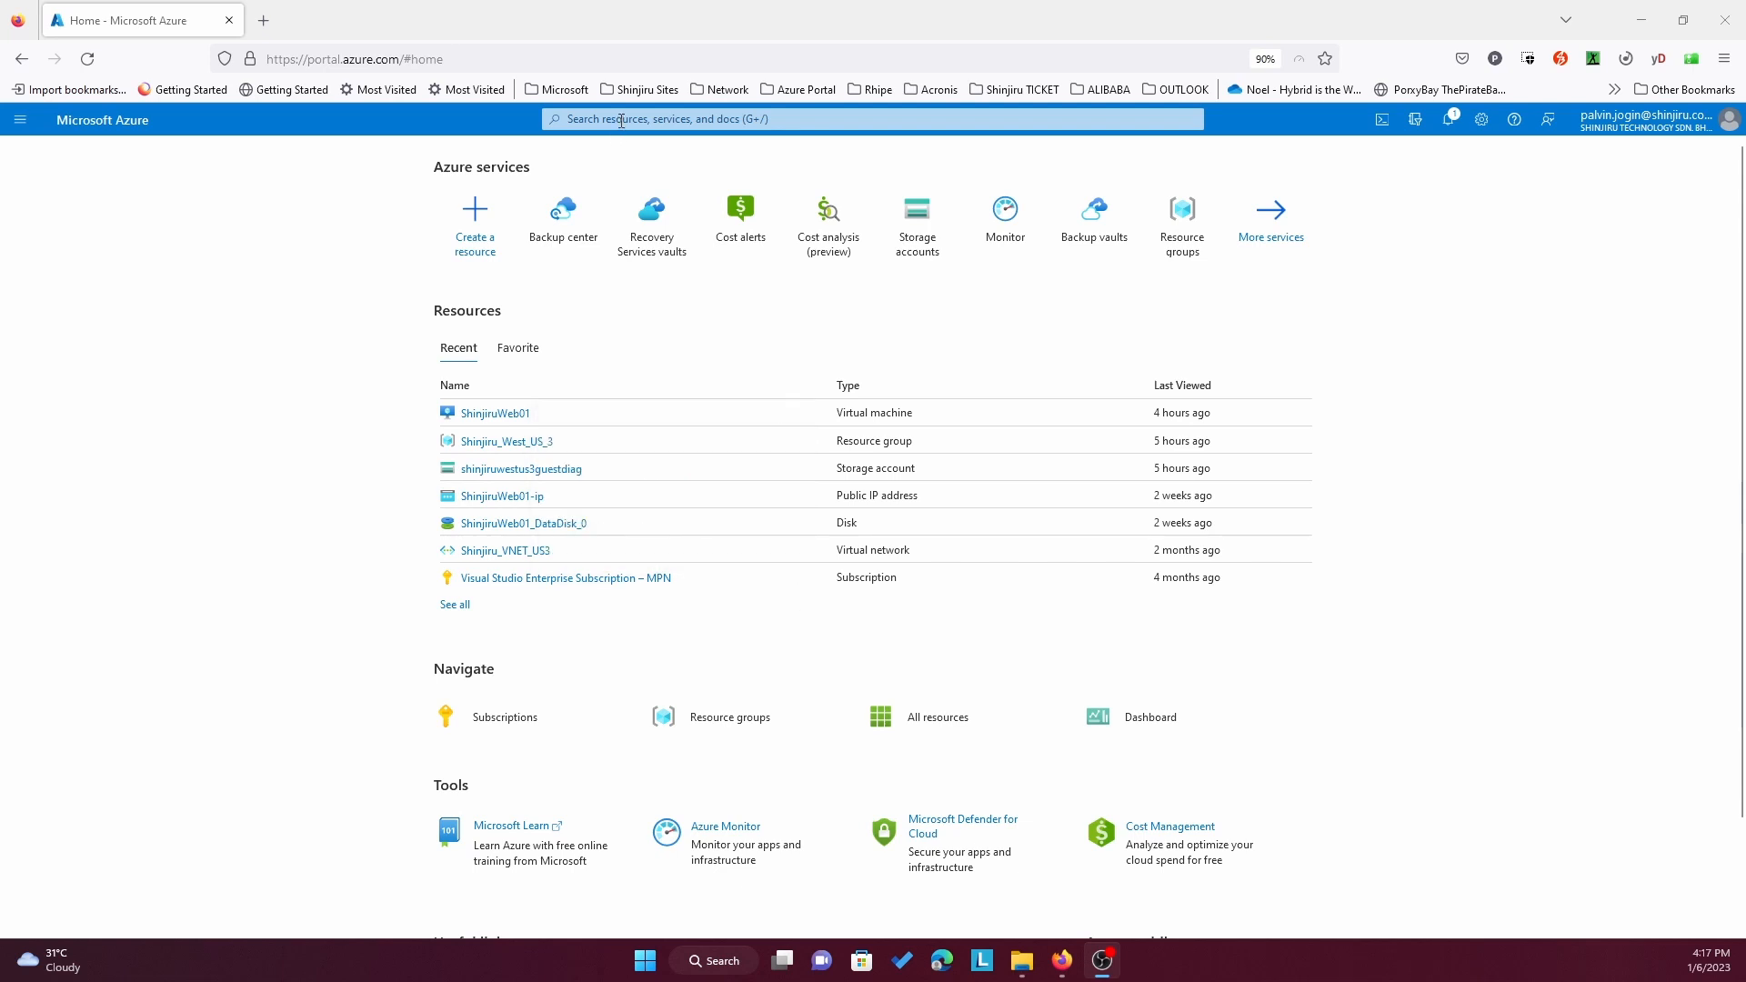
{"action": "left_click", "coordinate": [621, 121]}
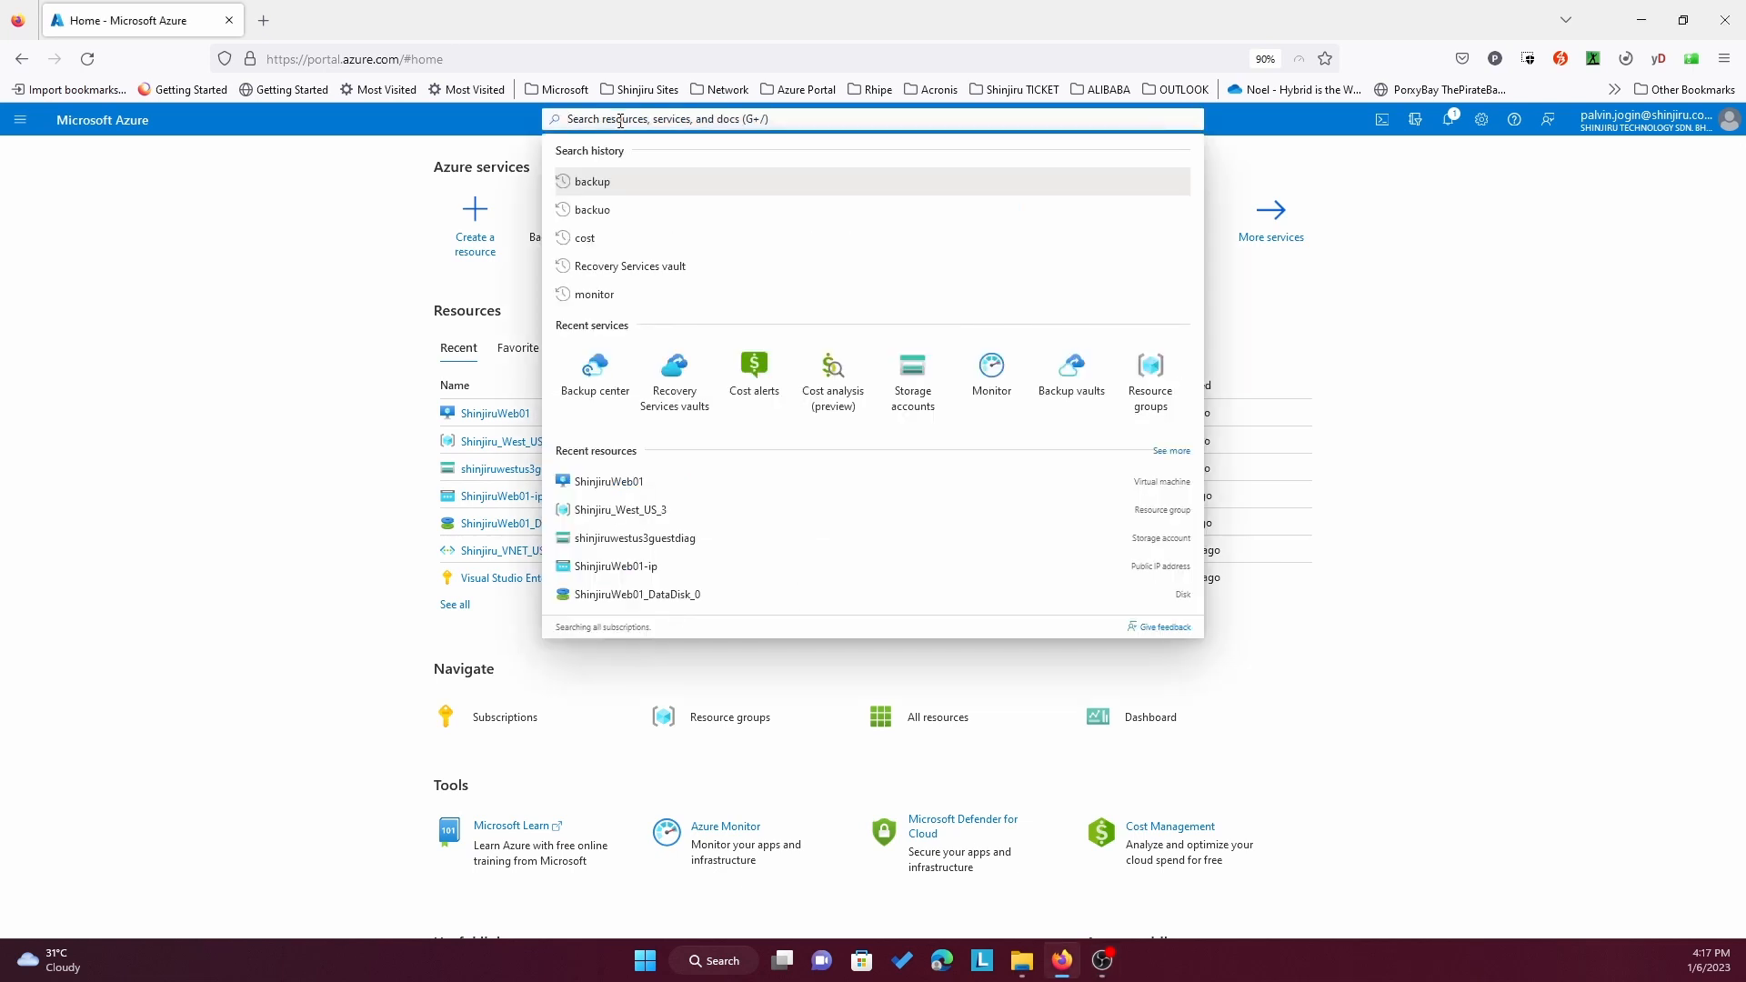
{"action": "type", "text": "back"}
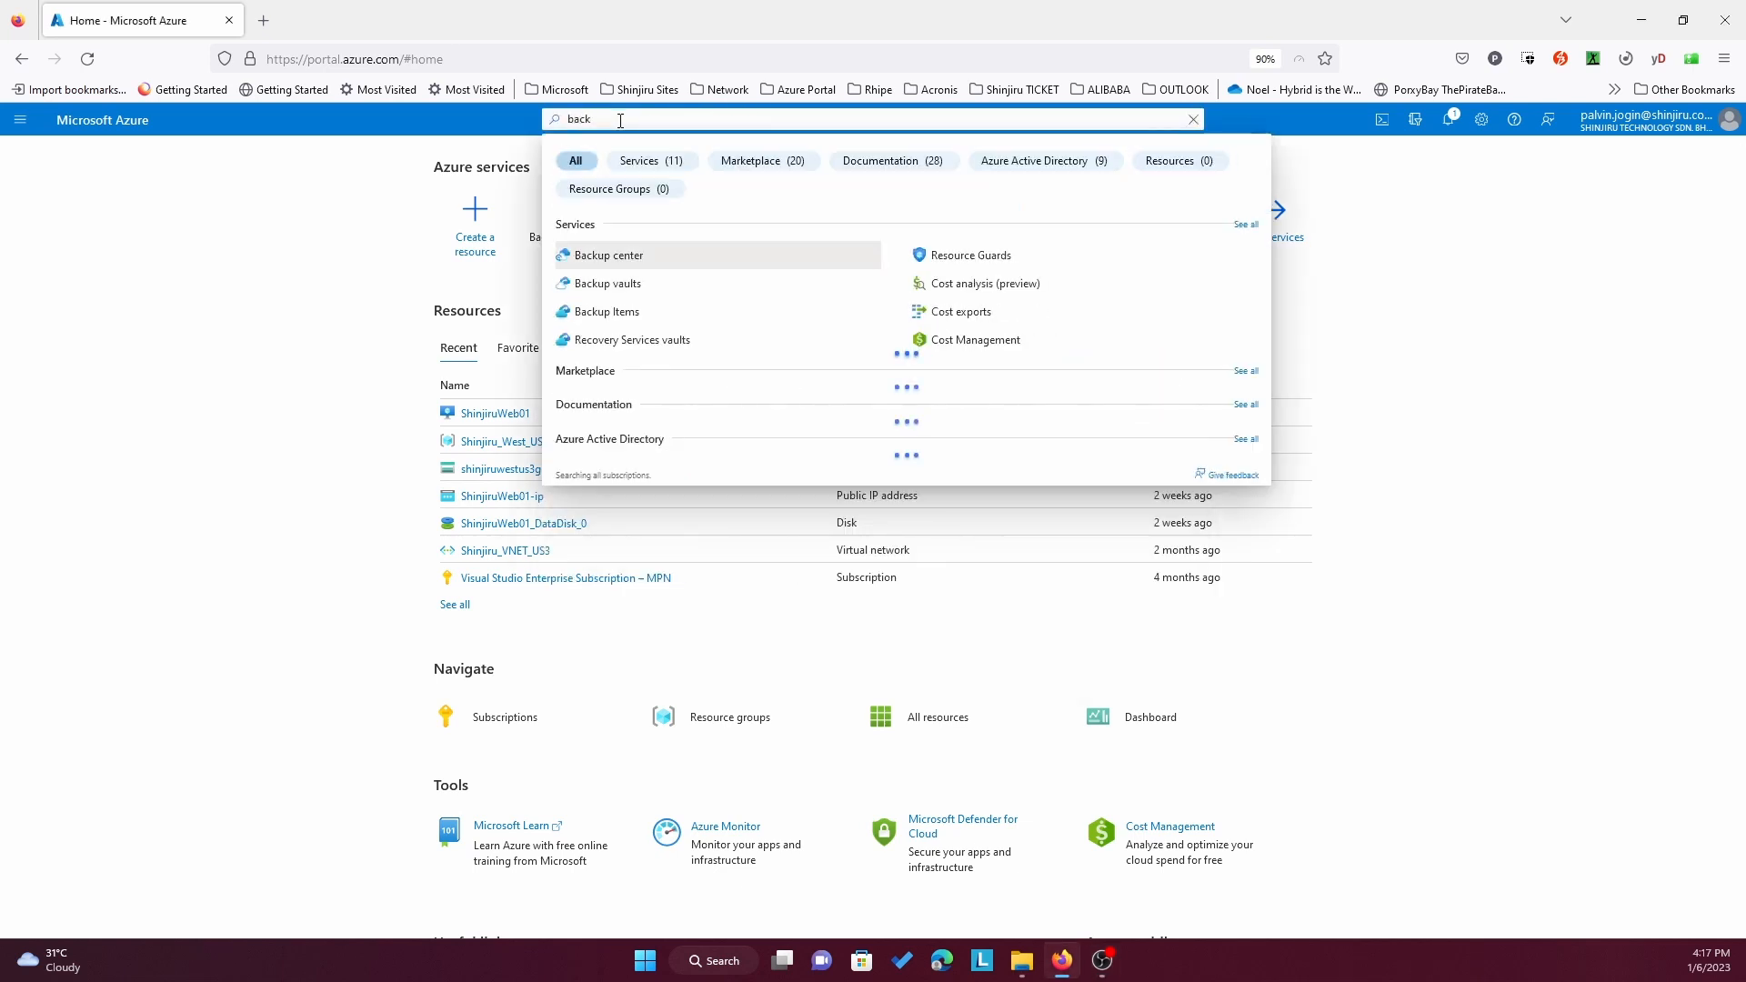
{"action": "type", "text": "up"}
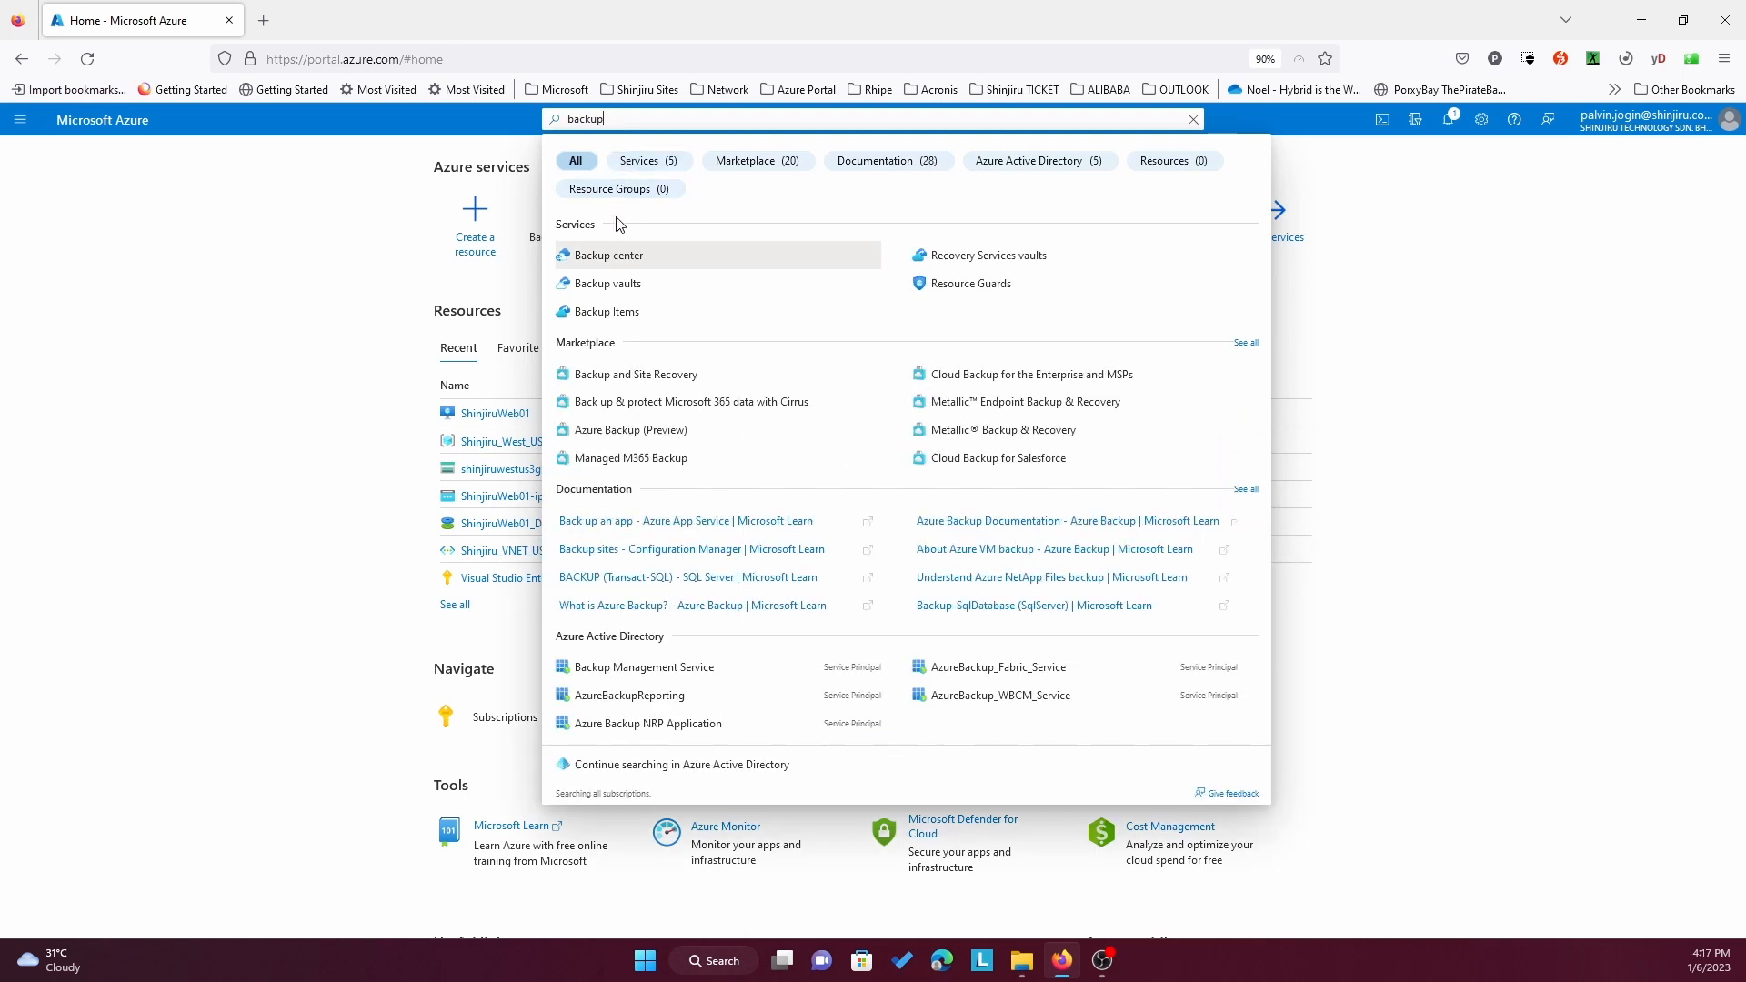
{"action": "left_click", "coordinate": [610, 264]}
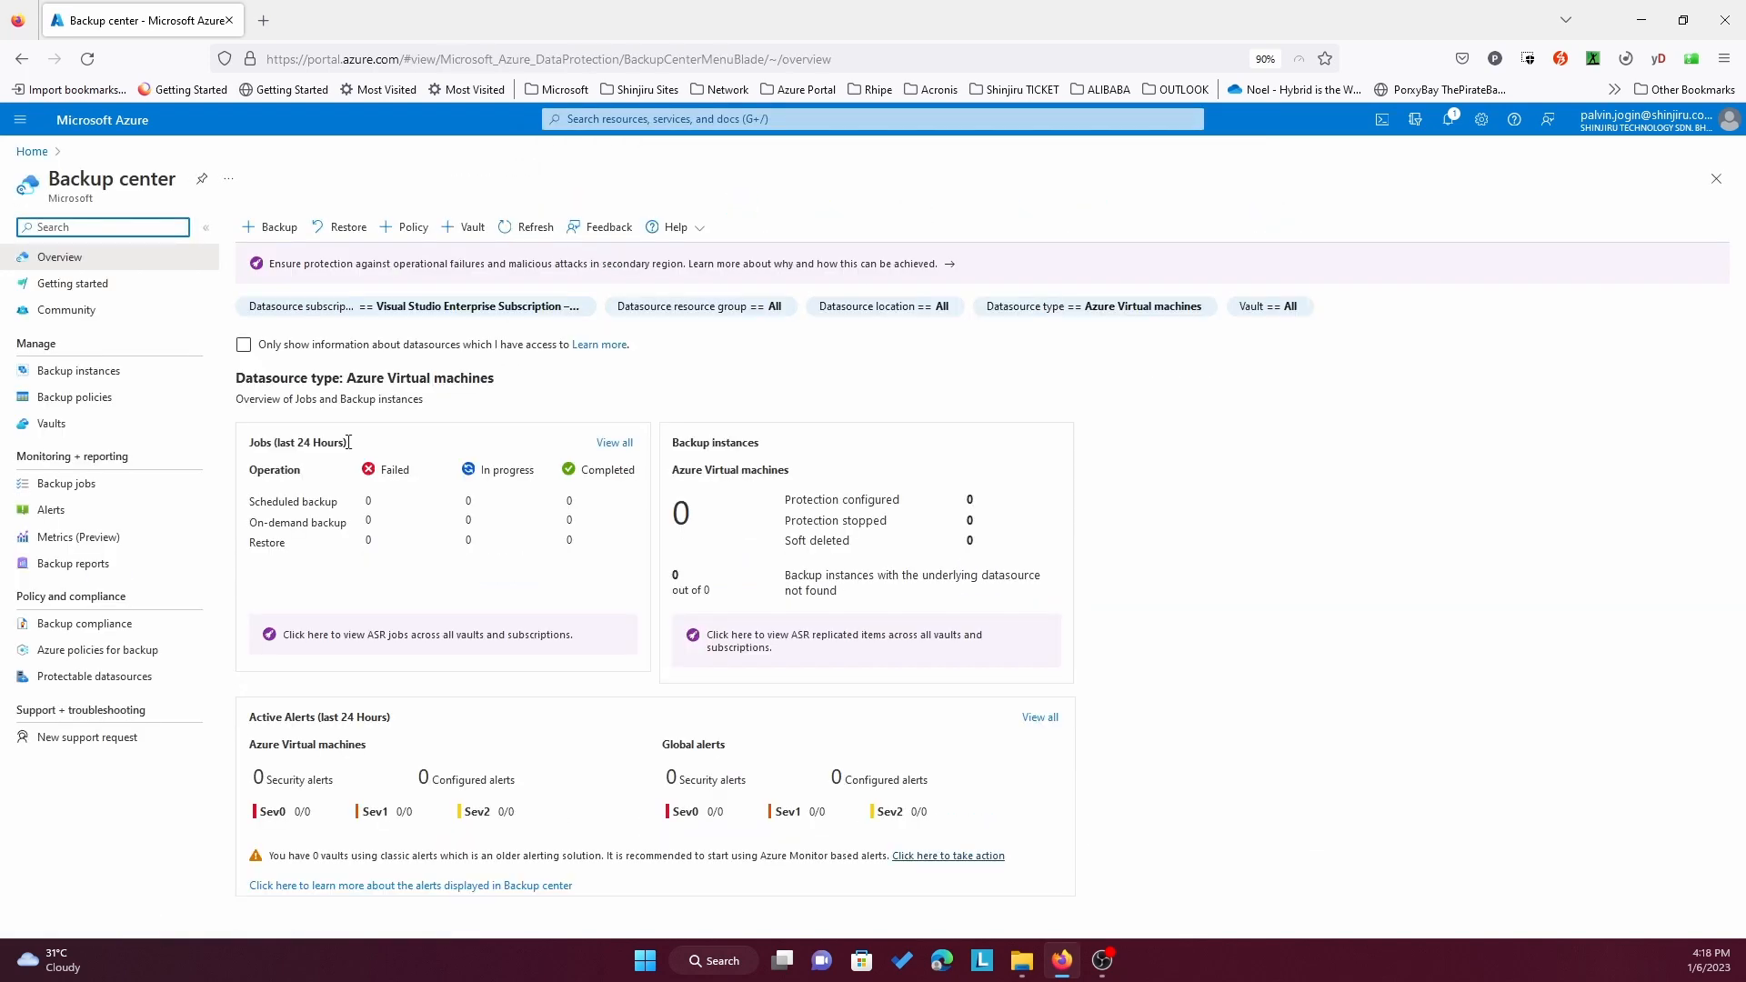
{"action": "left_click", "coordinate": [271, 244]}
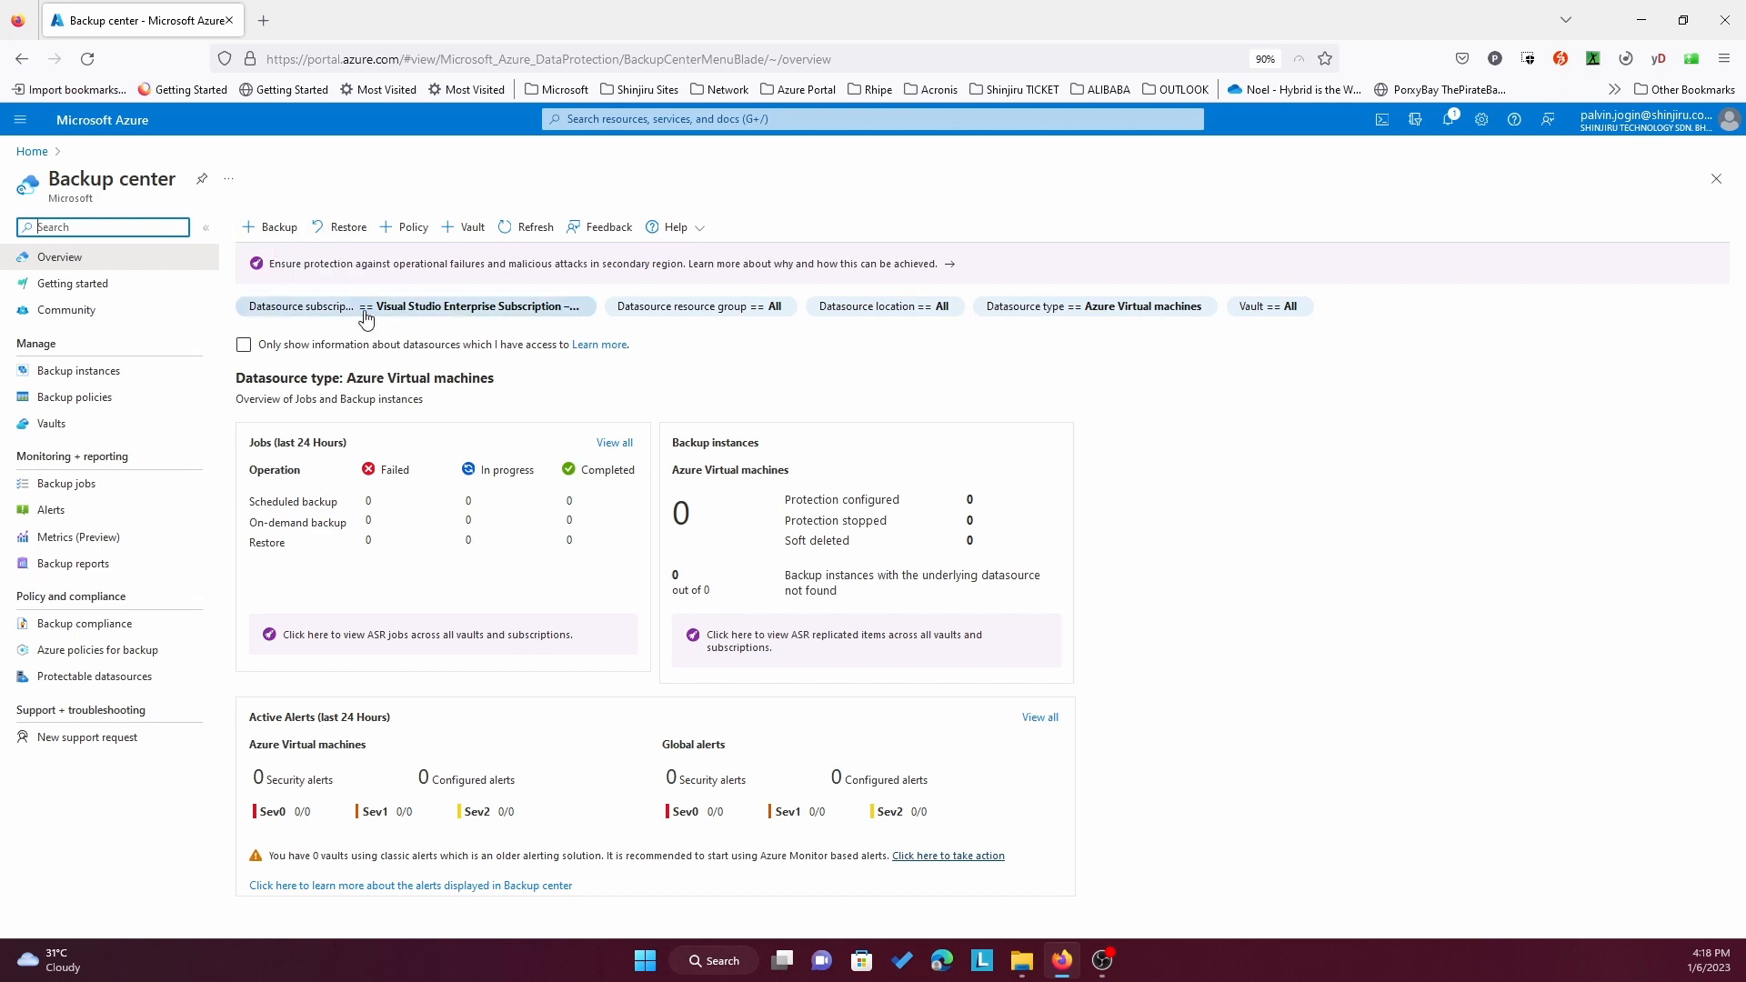
{"action": "left_click", "coordinate": [268, 229]}
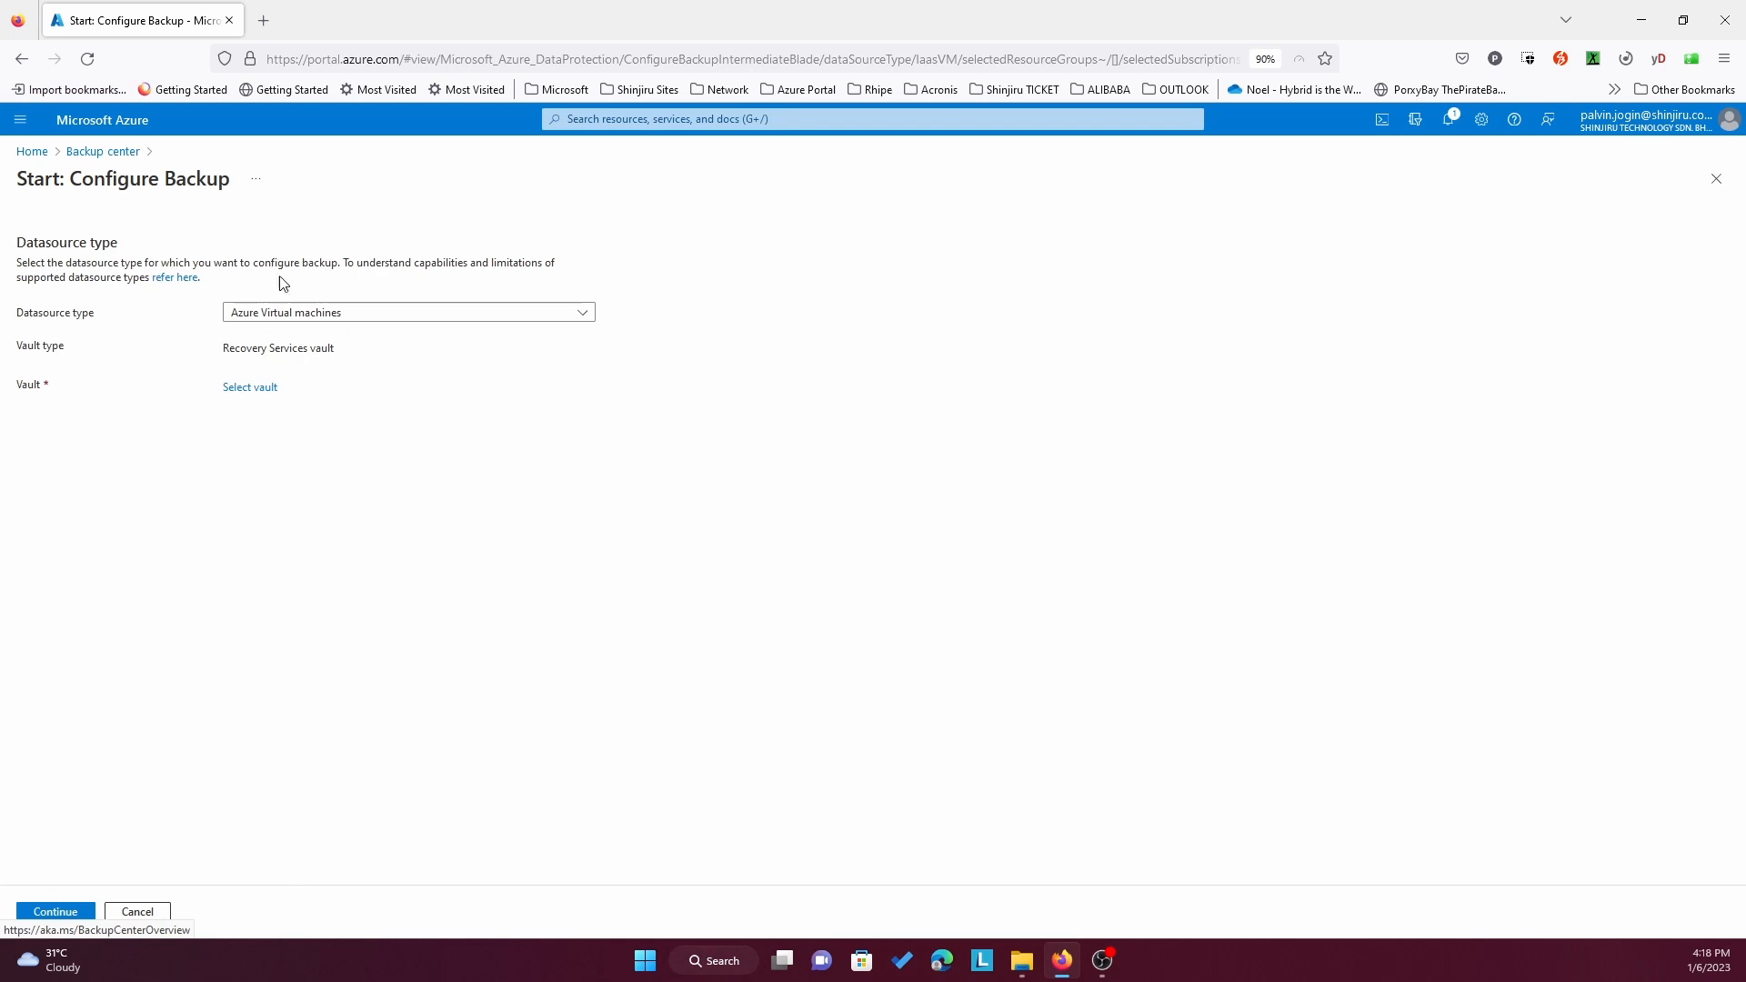
Examine the Recovery Services vaults available for the Azure Virtual machines datasource, then close the vault selection without choosing one.
{"action": "left_click", "coordinate": [312, 317]}
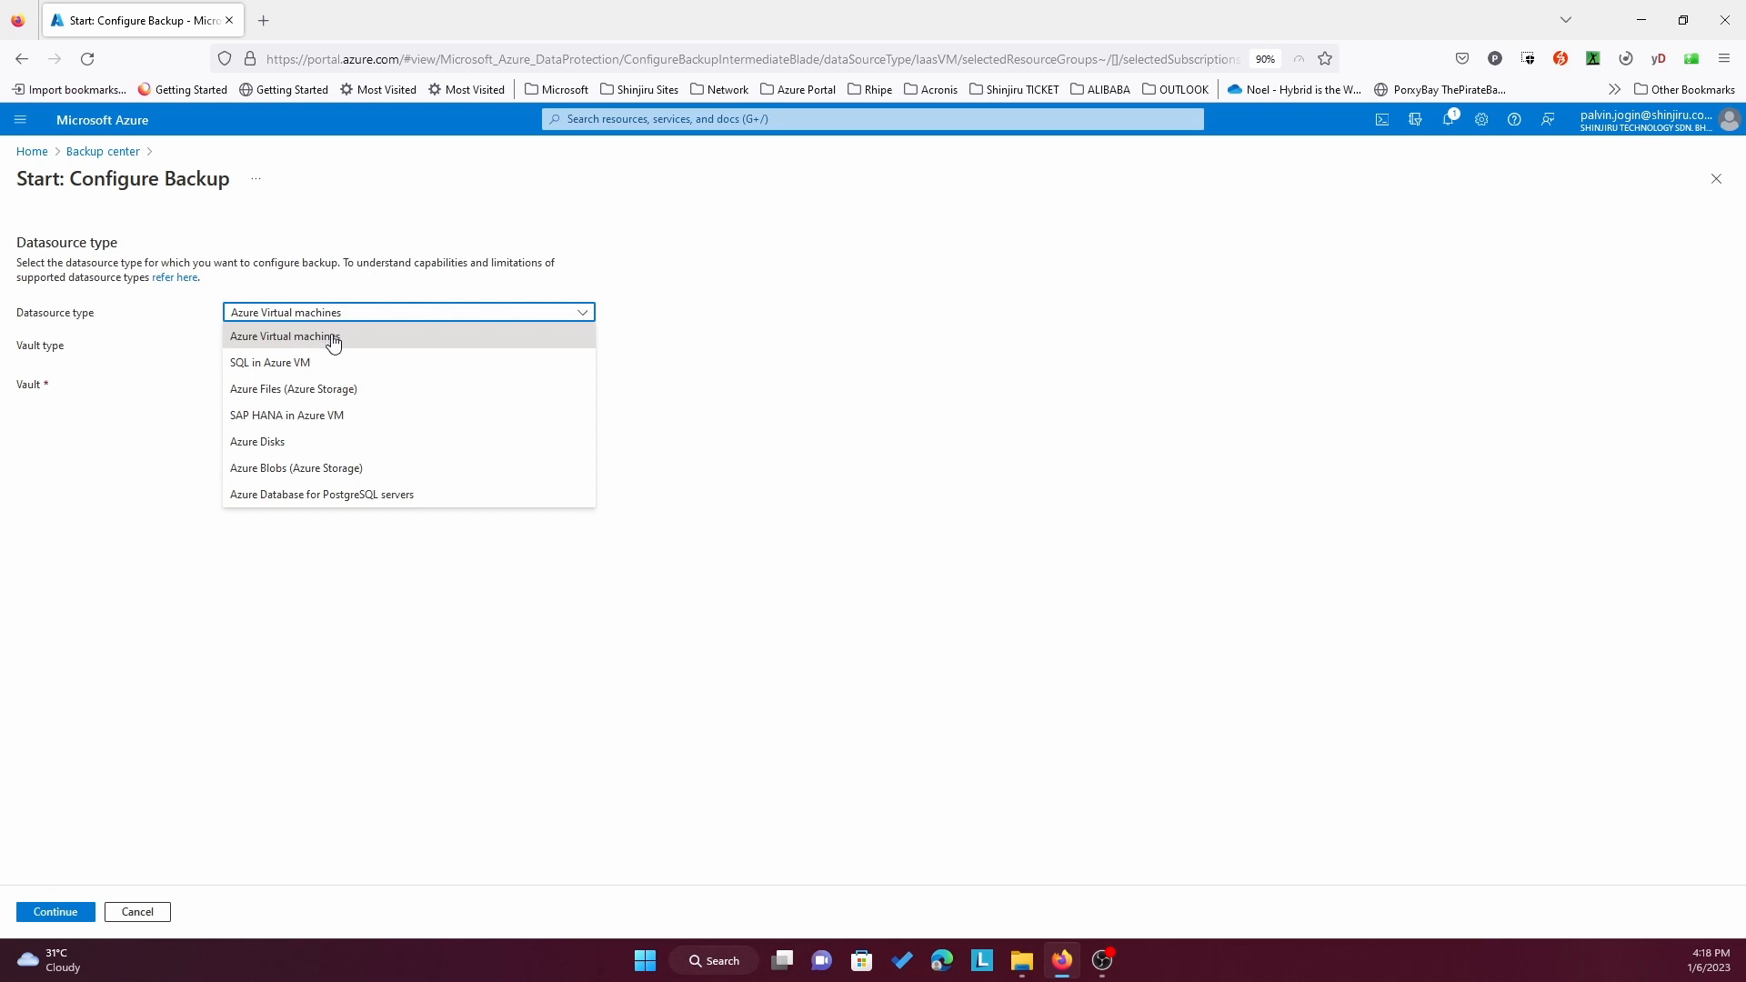
{"action": "left_click", "coordinate": [333, 342]}
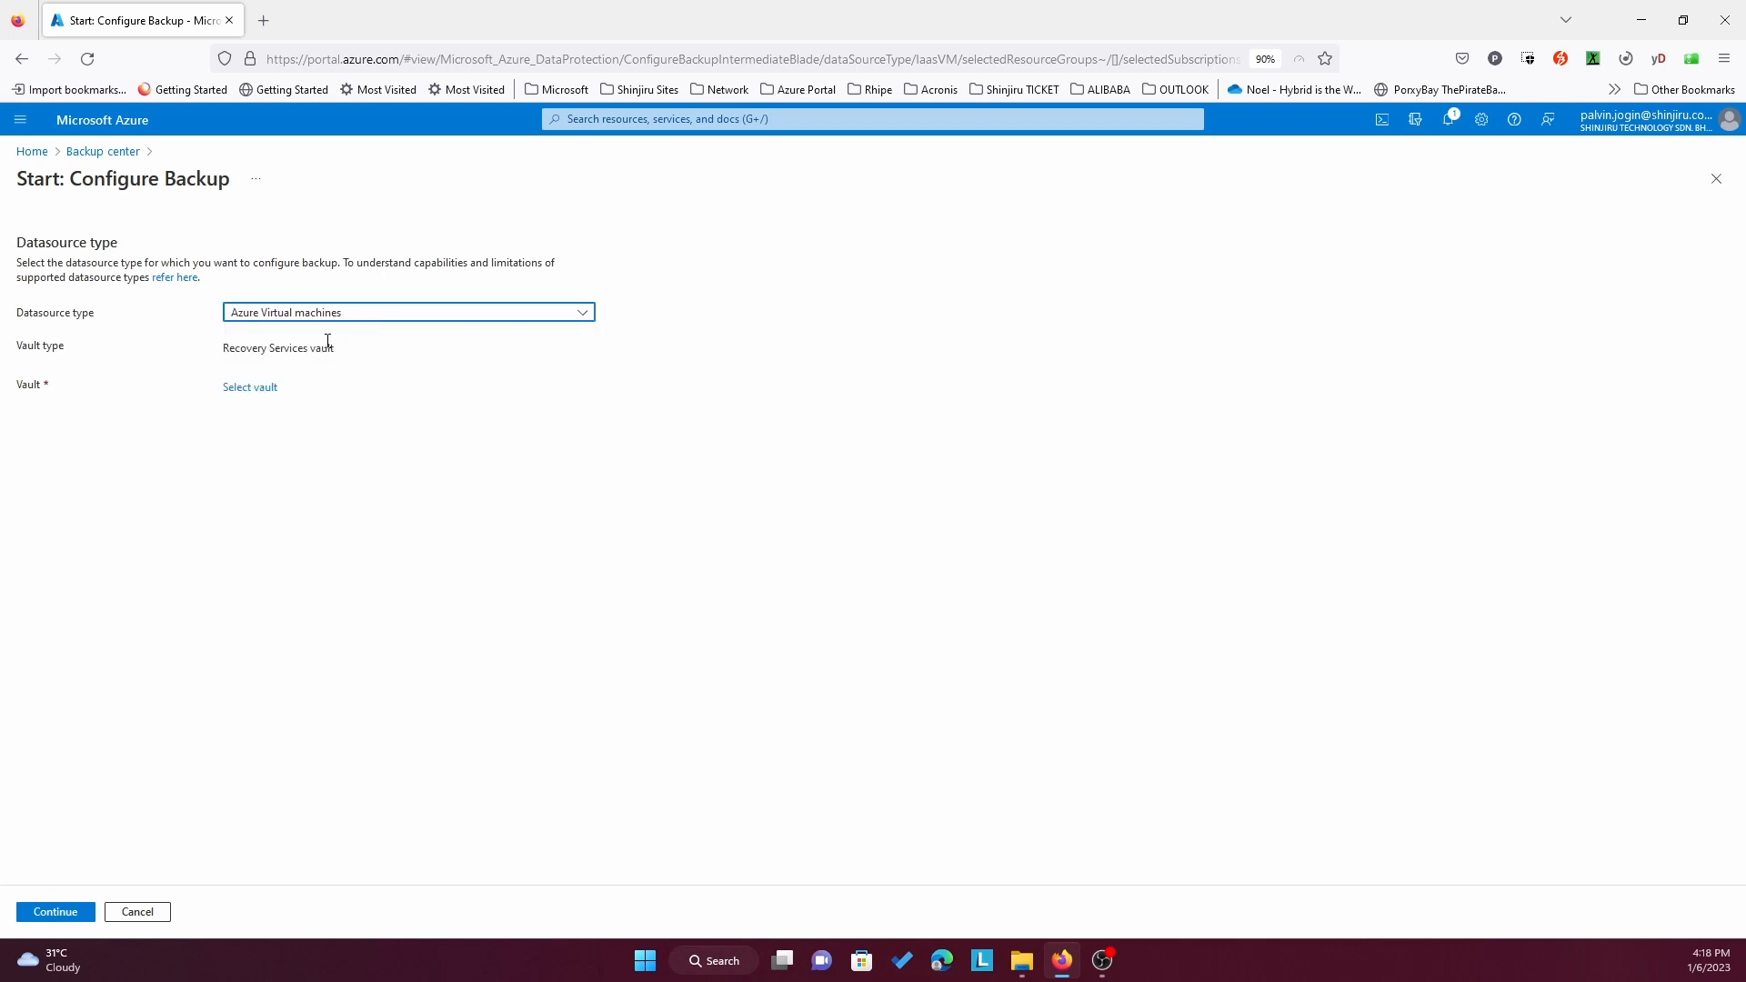
{"action": "left_click", "coordinate": [262, 393]}
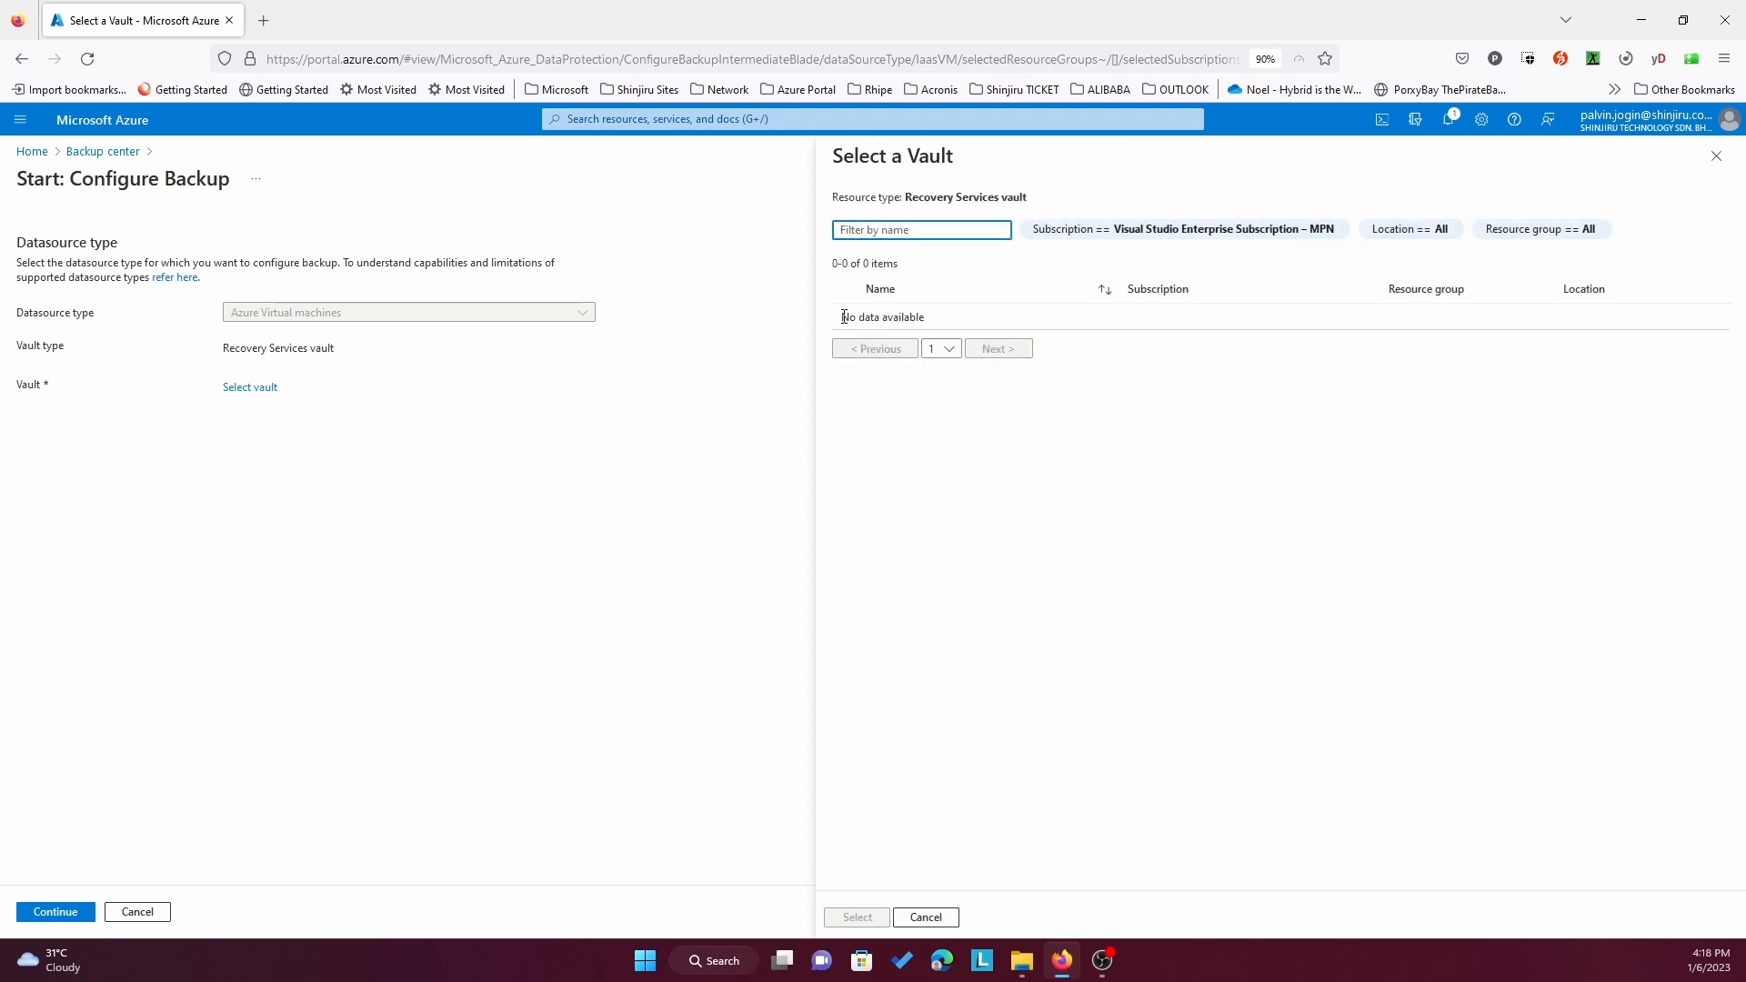
{"action": "left_click_drag", "start_coordinate": [841, 317], "coordinate": [995, 331]}
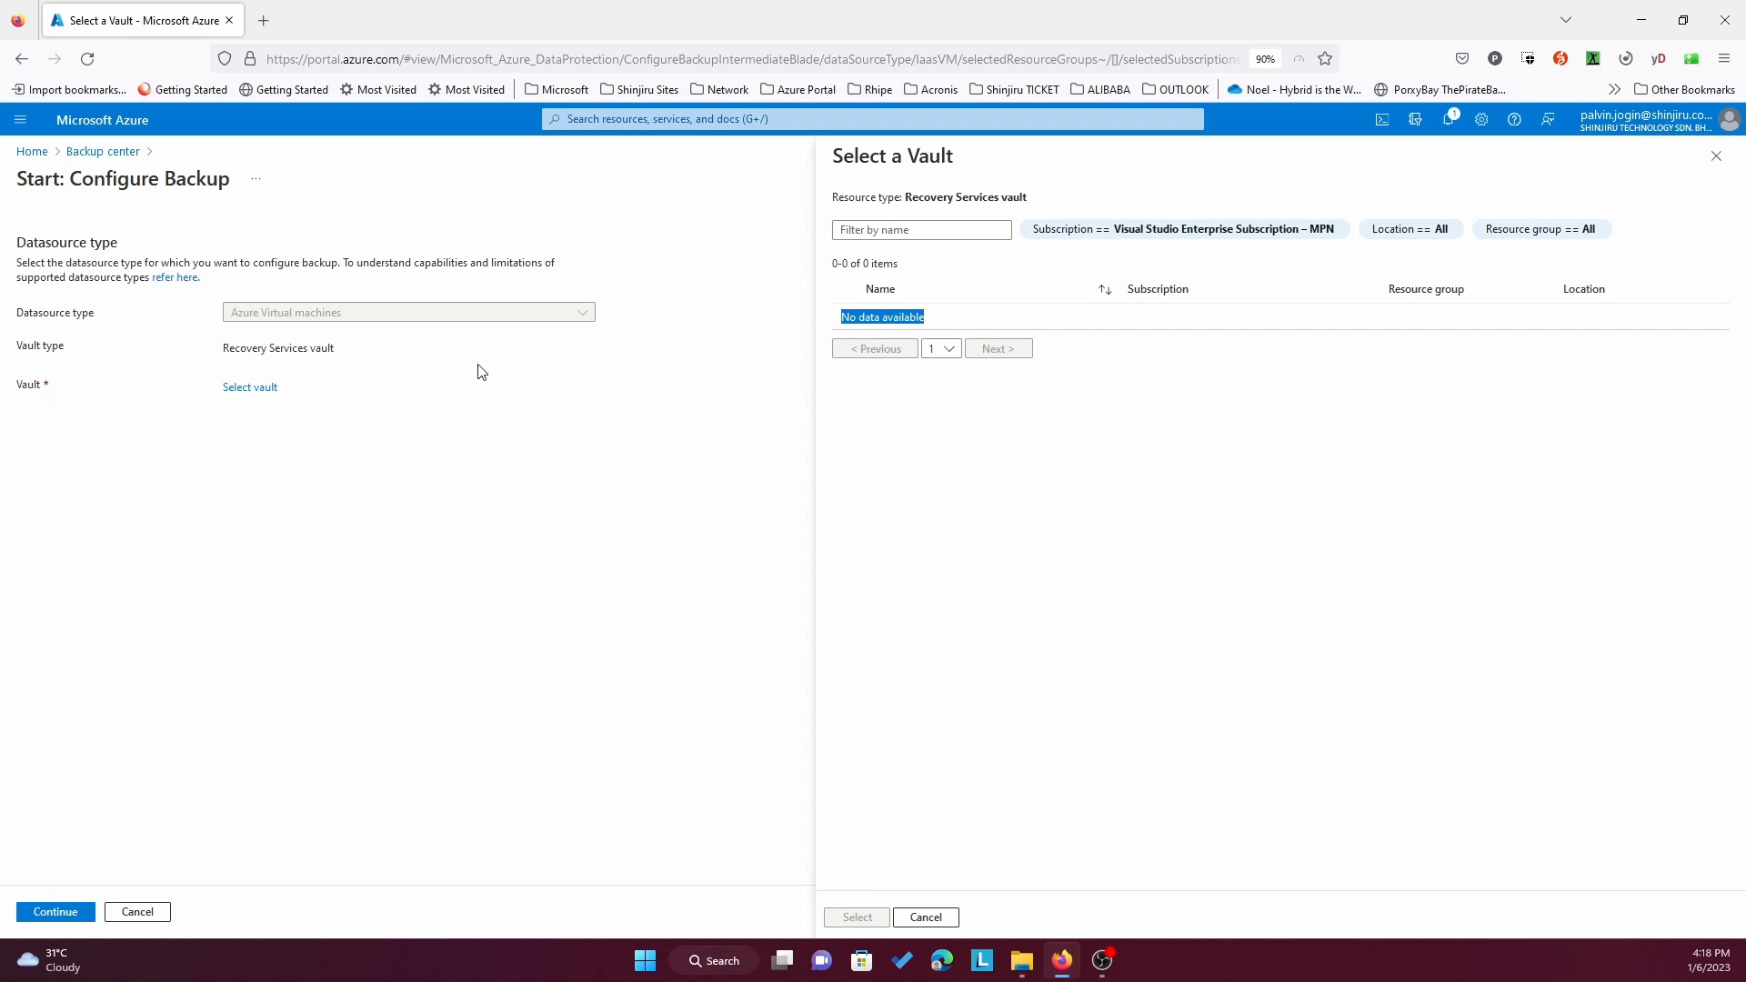
{"action": "left_click_drag", "start_coordinate": [226, 352], "coordinate": [331, 359]}
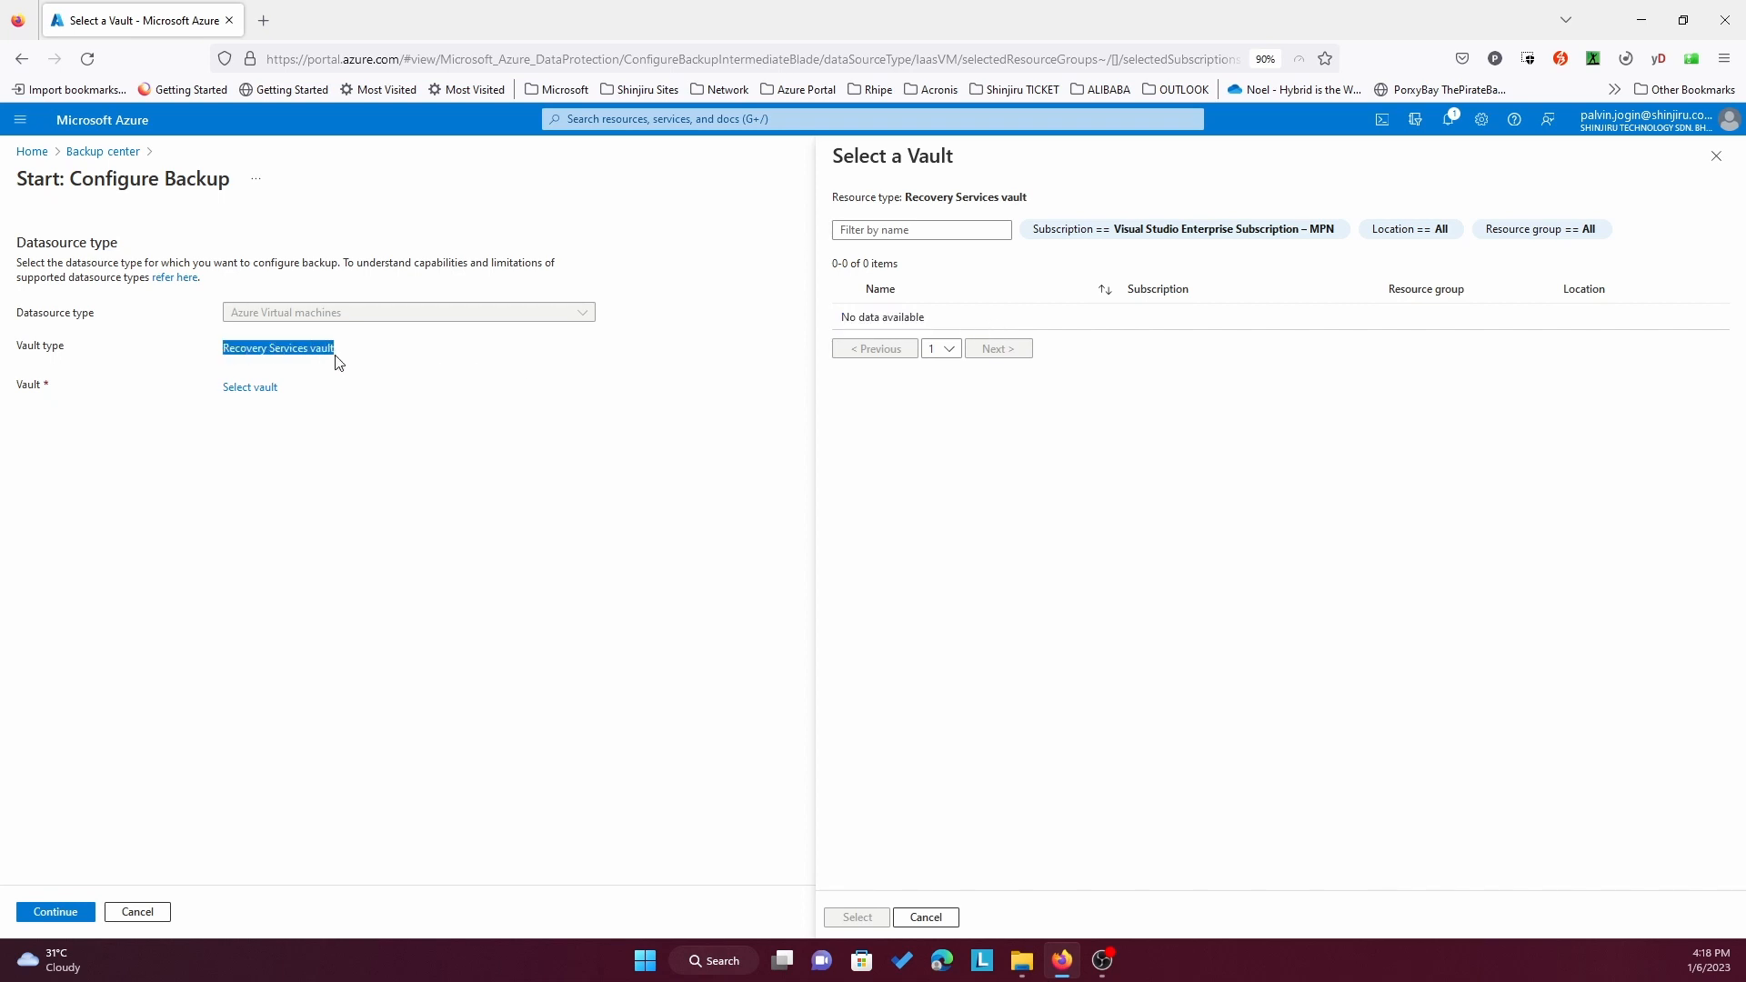
{"action": "left_click", "coordinate": [225, 355]}
{"action": "left_click_drag", "start_coordinate": [225, 353], "coordinate": [338, 367]}
{"action": "left_click", "coordinate": [1716, 156]}
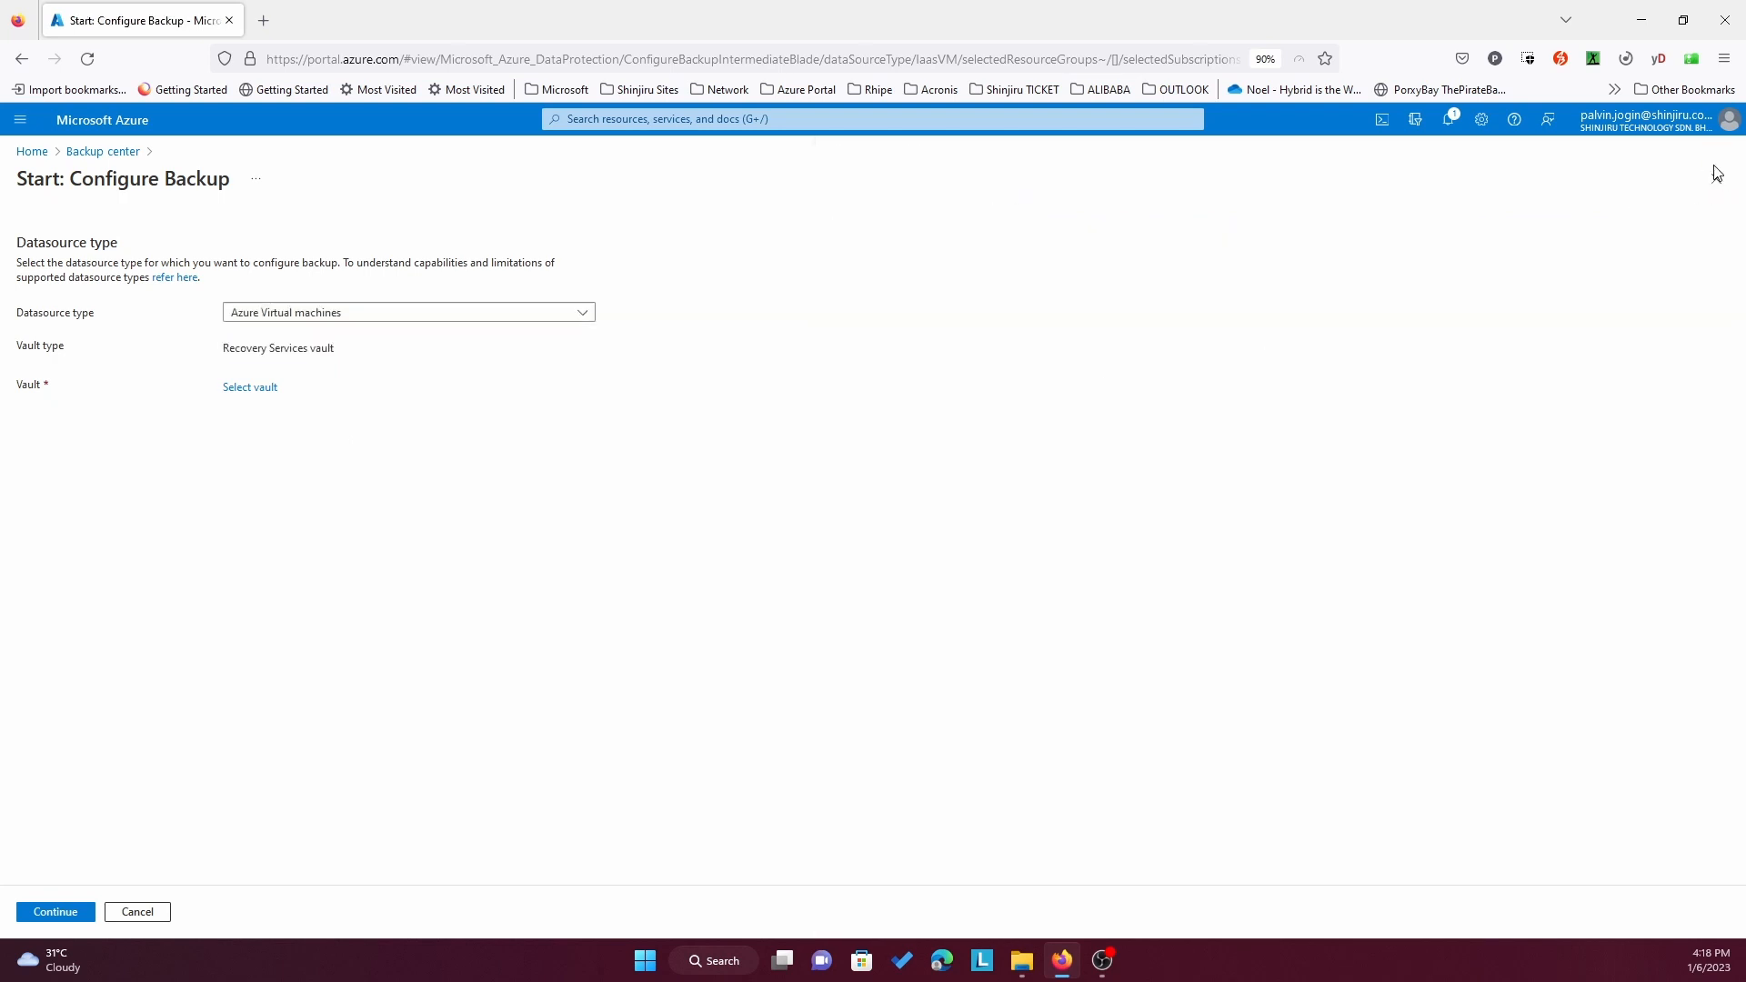
Search the portal for "recovery", open Recovery Services vaults, and start creating a new vault.
{"action": "left_click", "coordinate": [593, 118]}
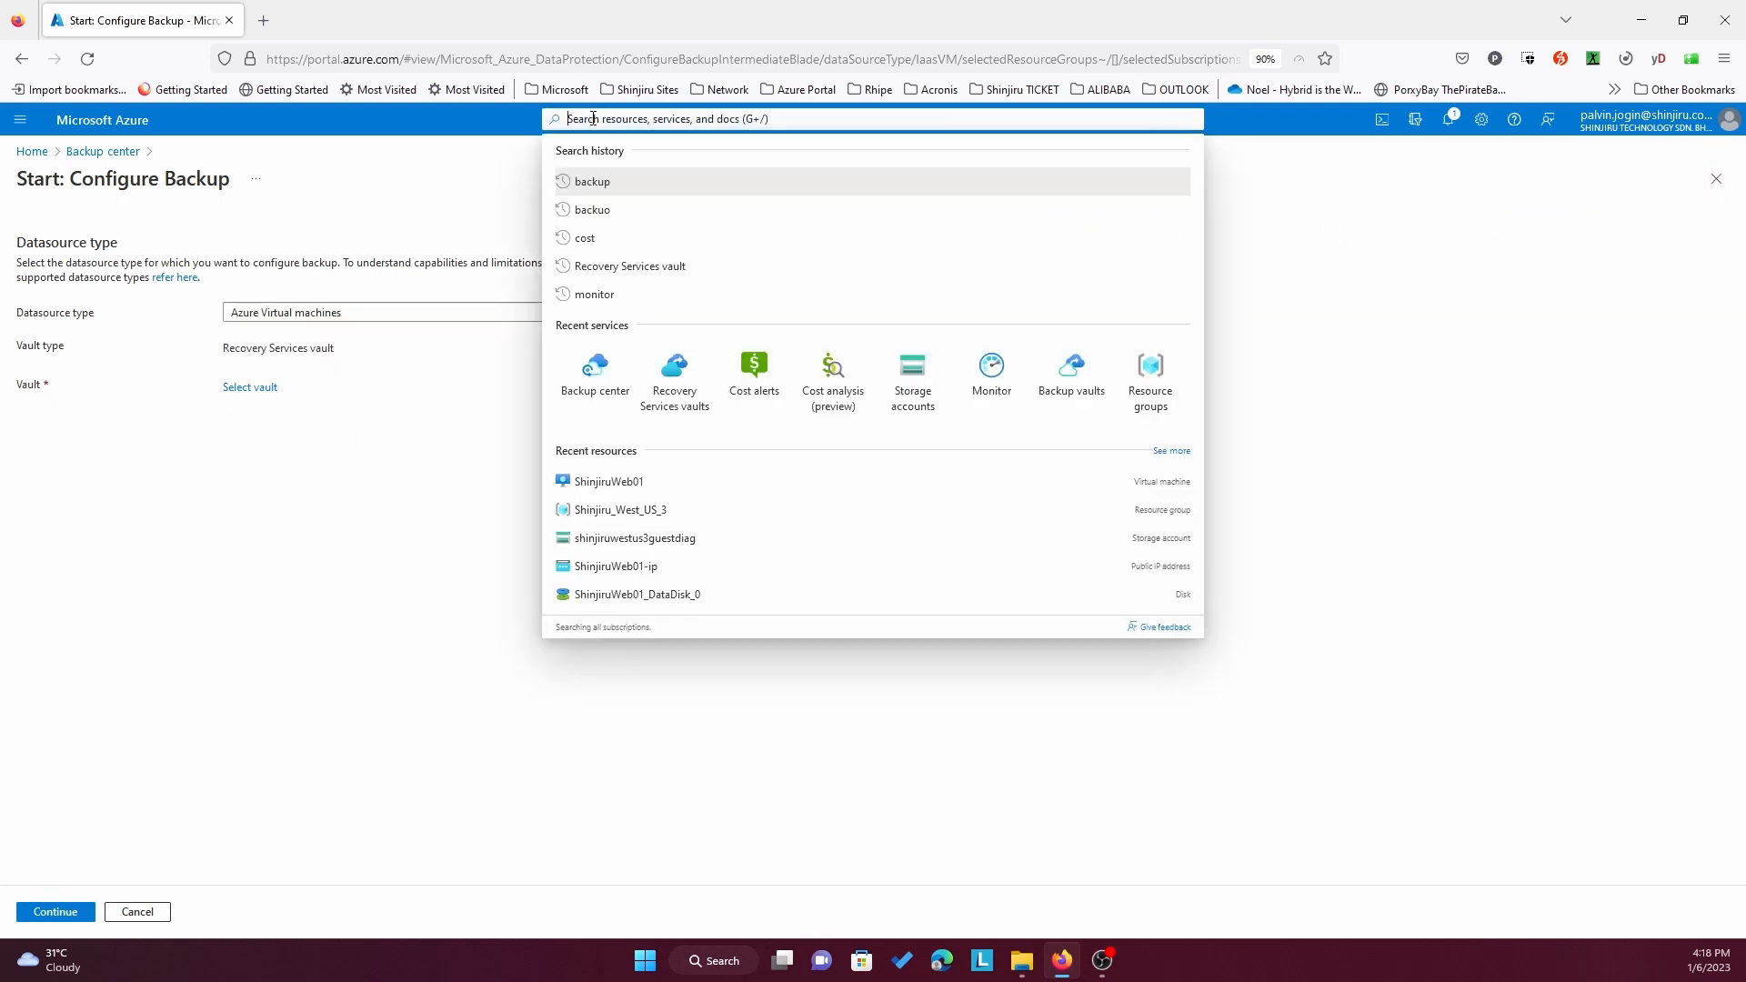
{"action": "type", "text": "rec"}
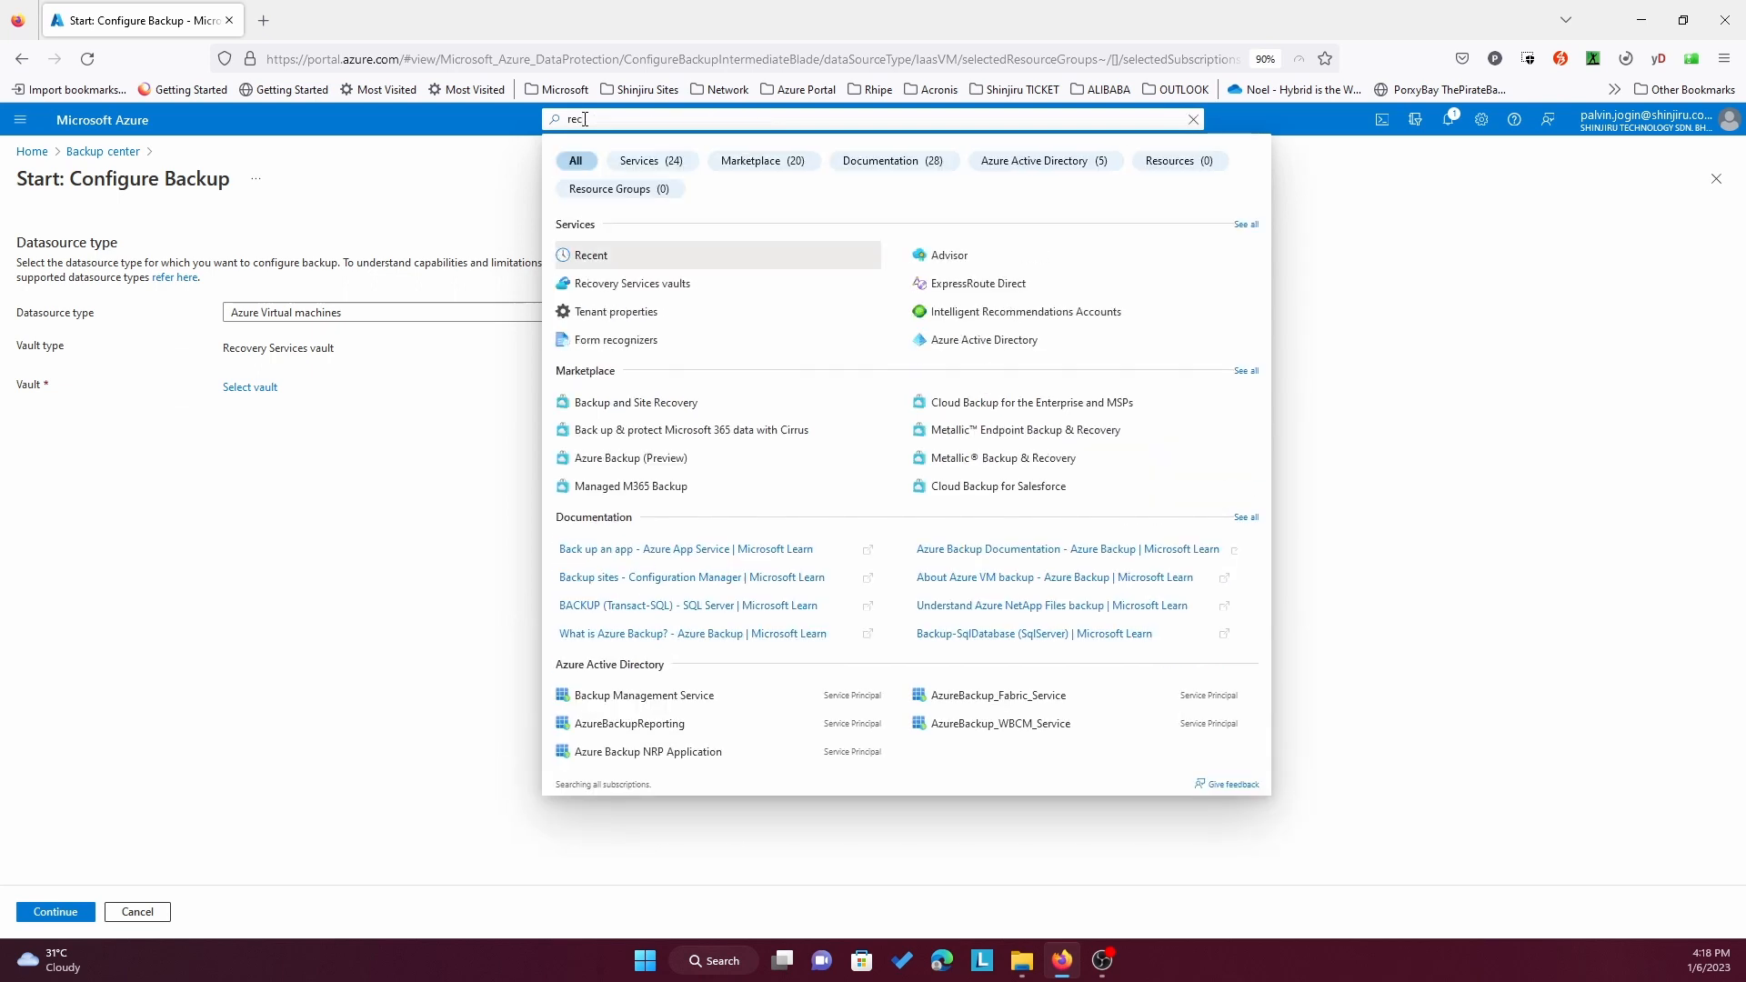
{"action": "type", "text": "overy"}
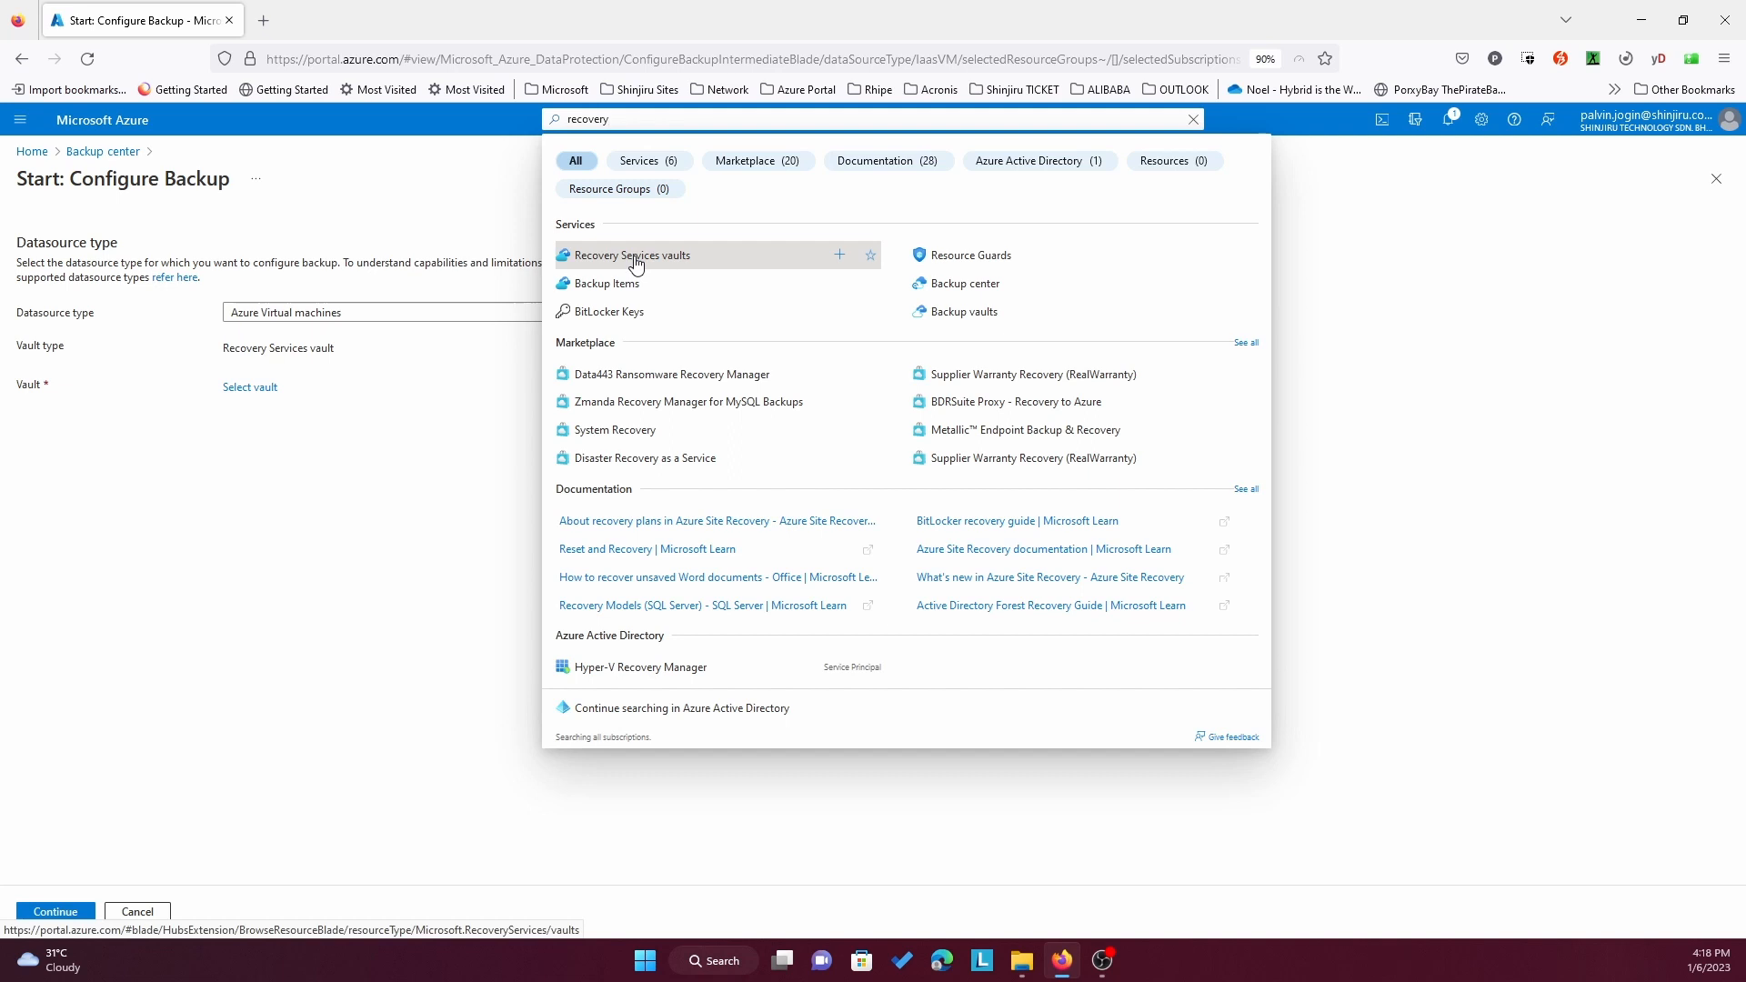
{"action": "left_click", "coordinate": [720, 265]}
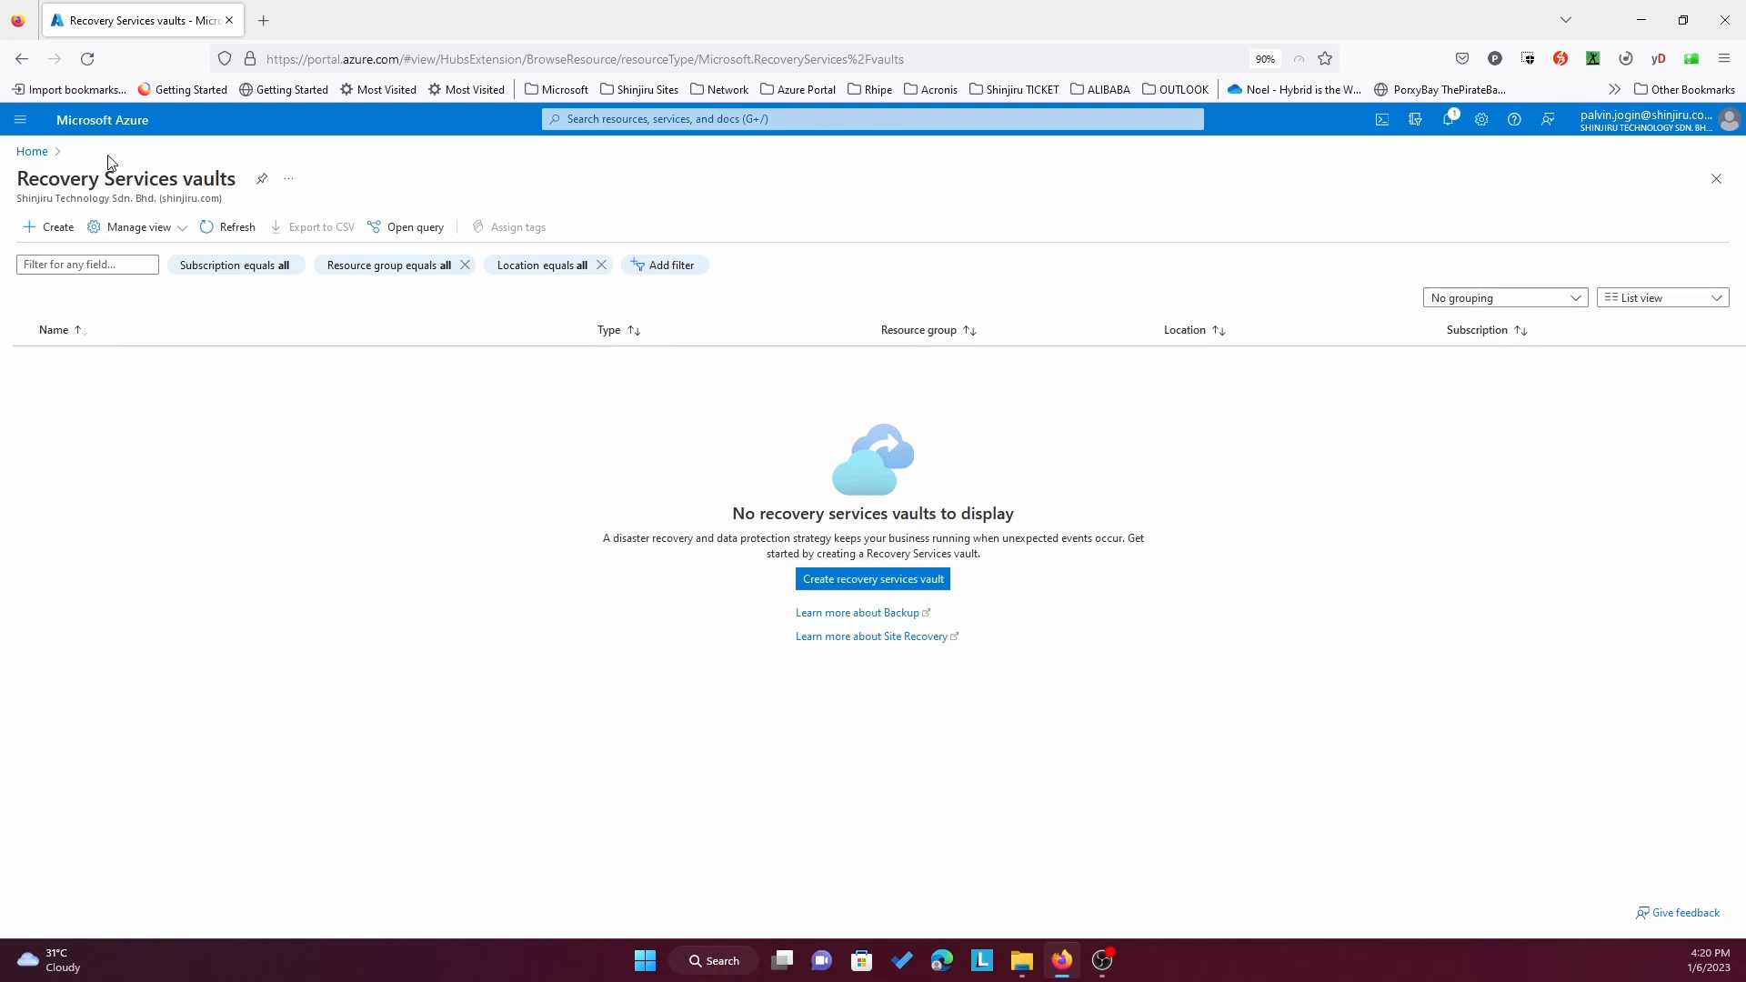
{"action": "left_click", "coordinate": [63, 239]}
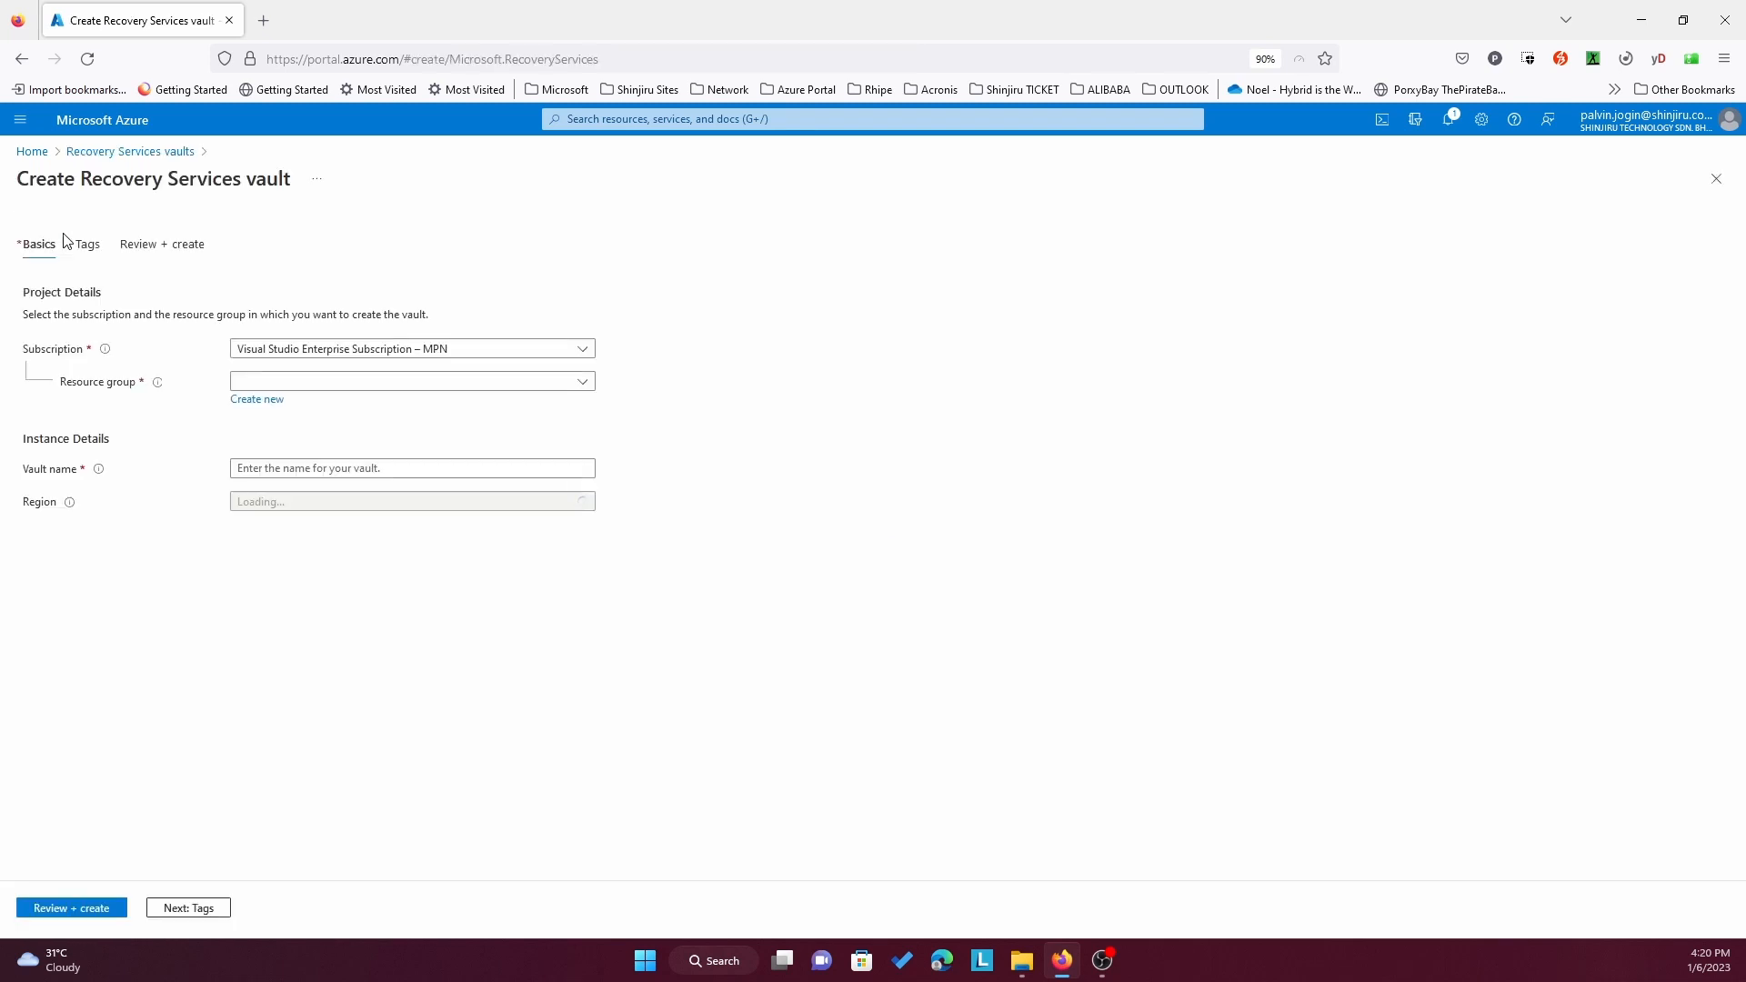
Assign the vault to resource group Shinjiru_West_US_3 and name it ShinjiruUSVault.
{"action": "left_click", "coordinate": [587, 386]}
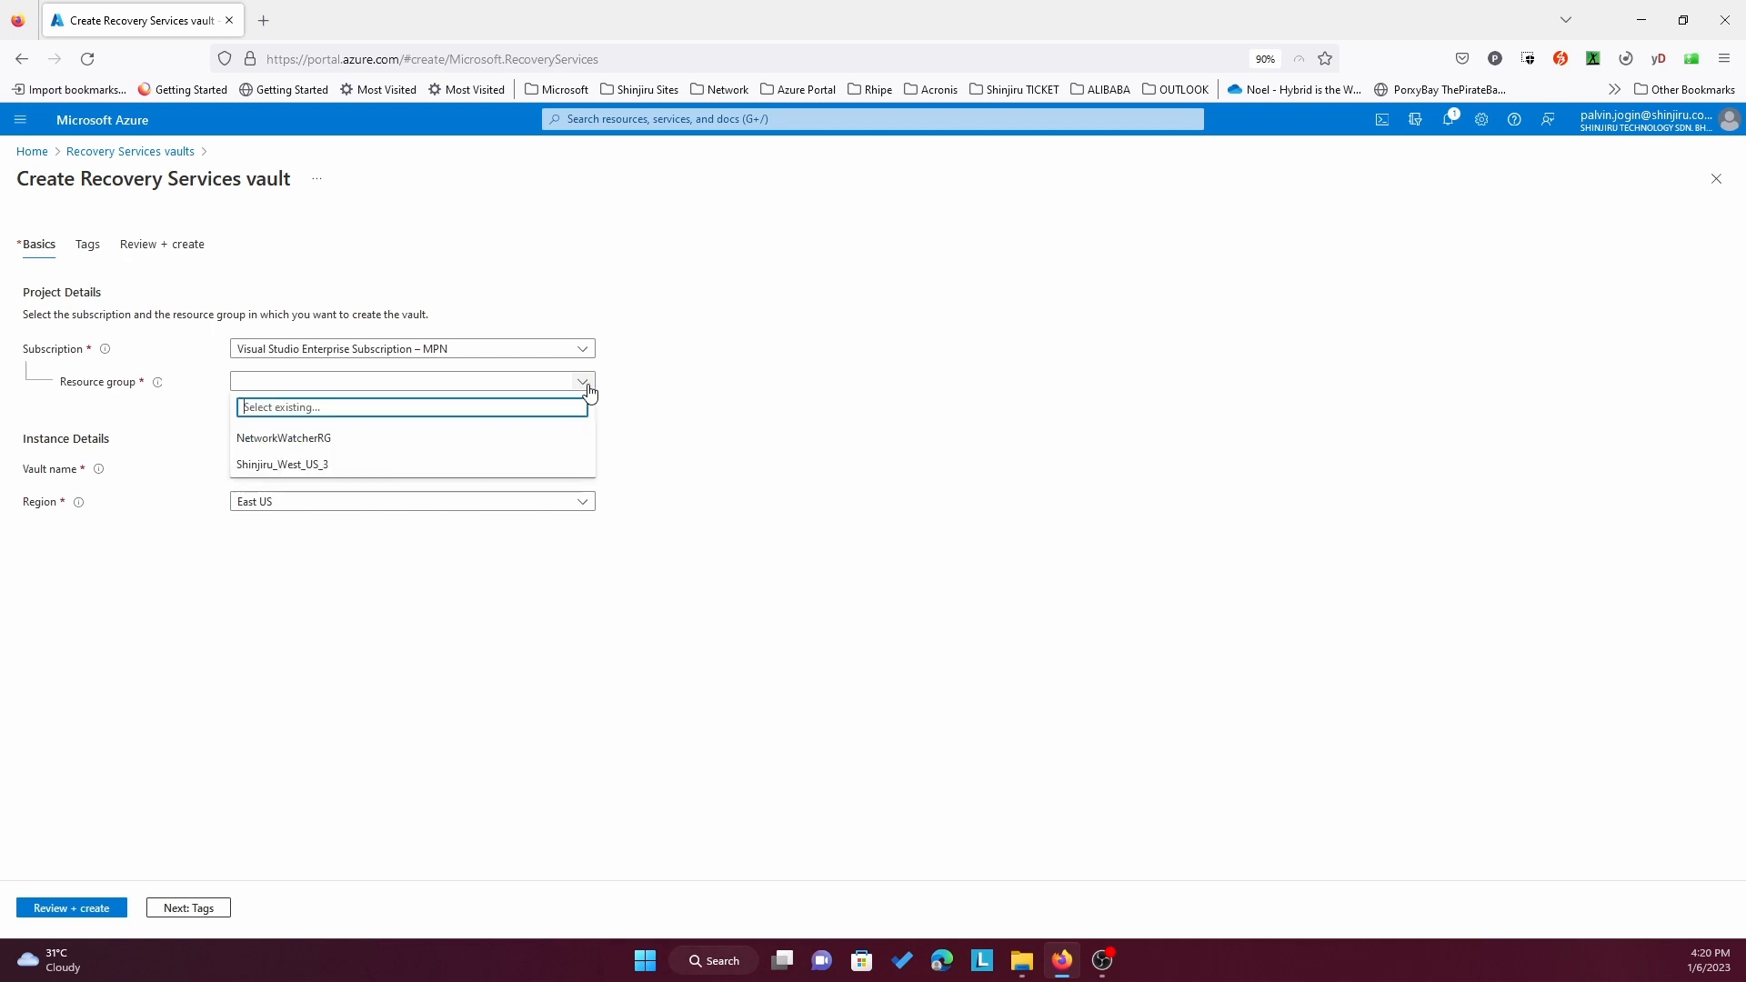
{"action": "left_click", "coordinate": [297, 468]}
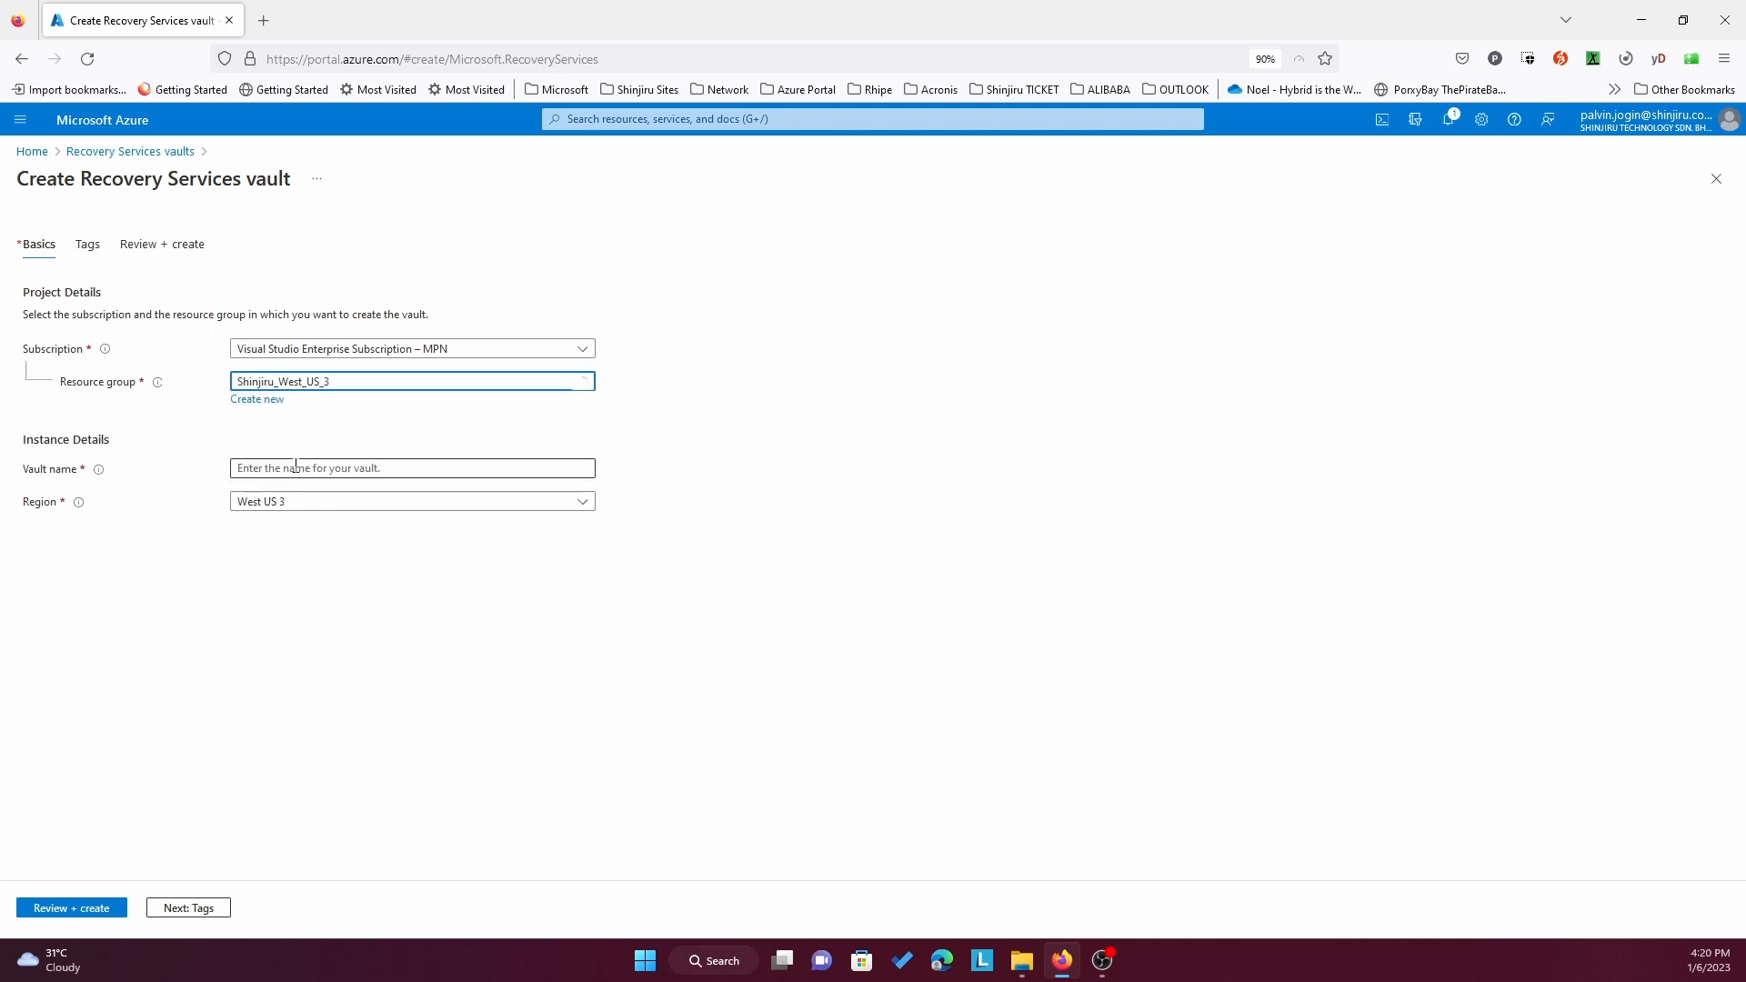
{"action": "left_click", "coordinate": [294, 468]}
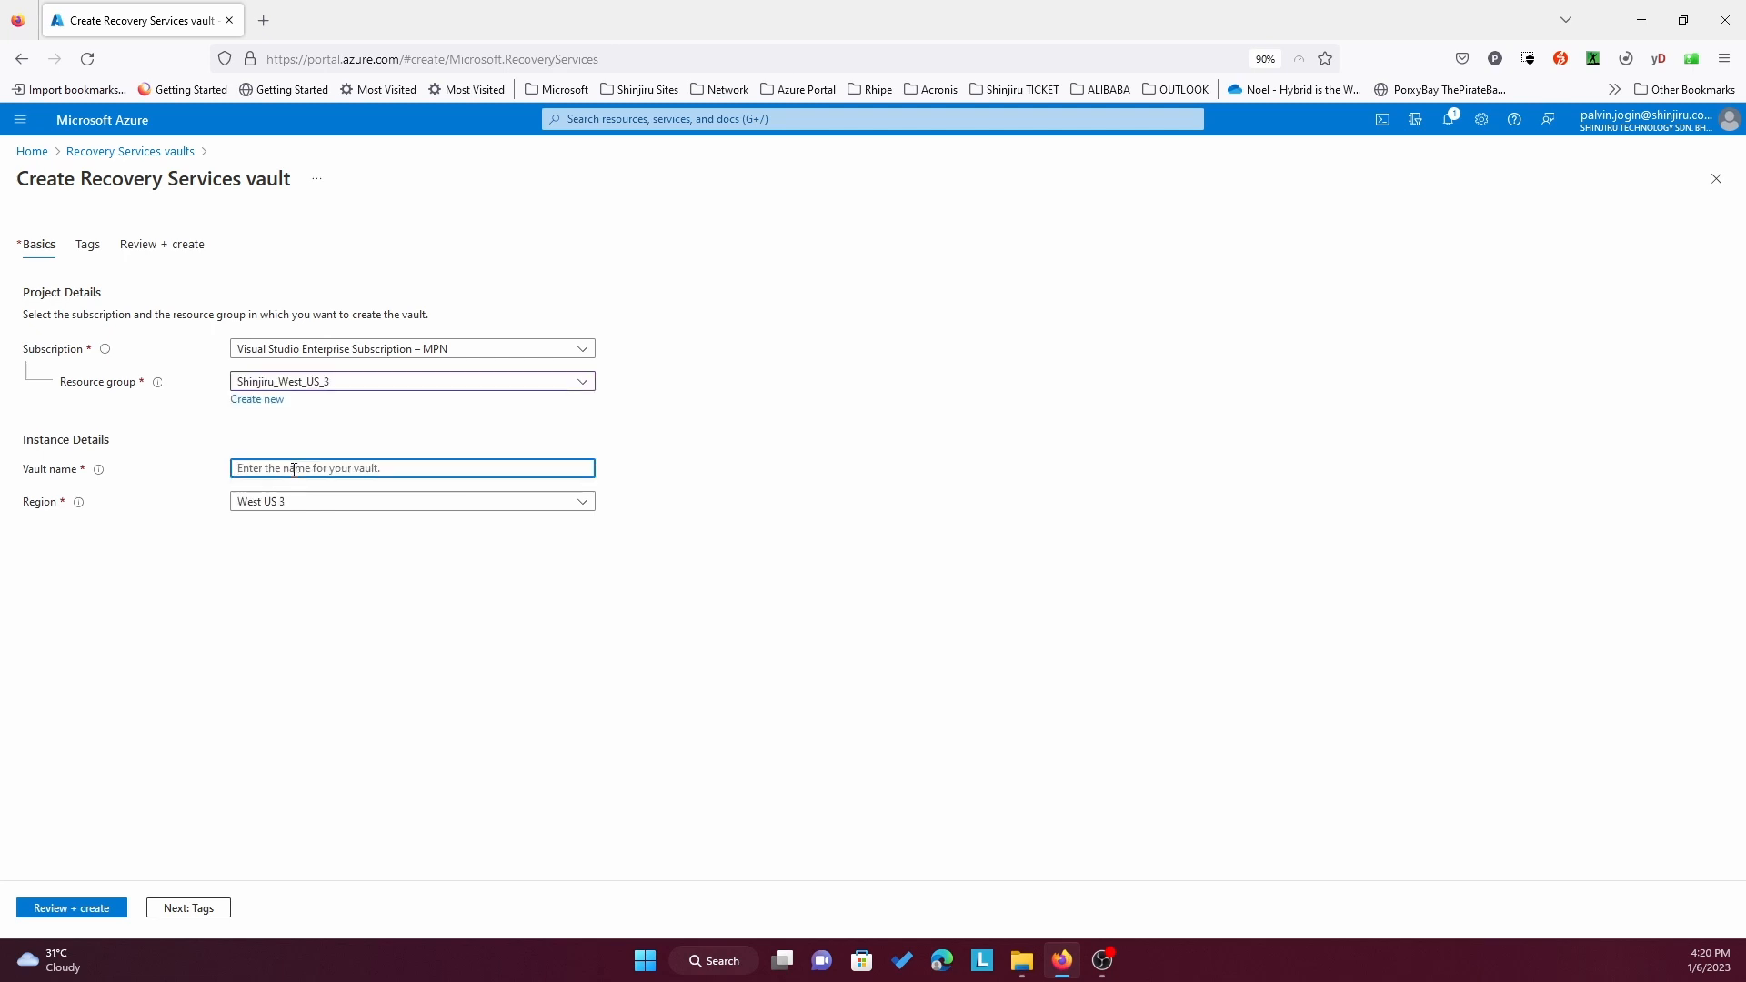
{"action": "type", "text": "ShinjiruUSVault"}
{"action": "left_click", "coordinate": [302, 656]}
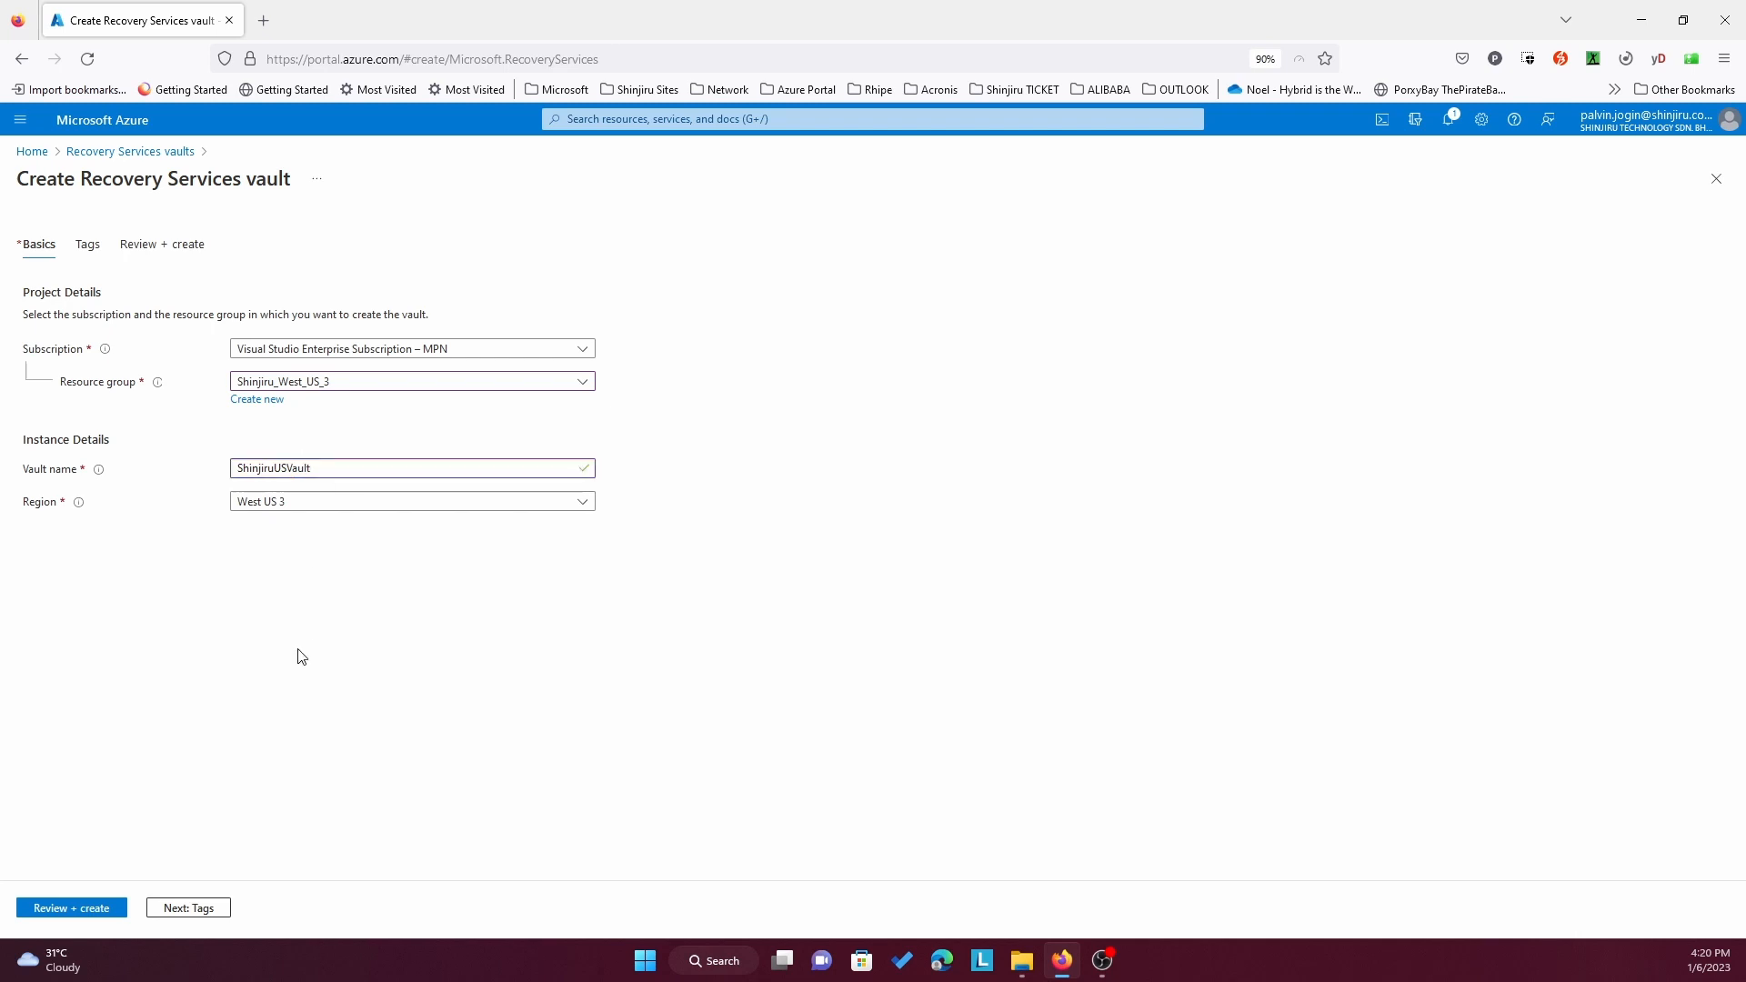
Leave the vault's tags empty, review and create the vault, and open its deployment details from the notifications.
{"action": "left_click", "coordinate": [189, 908]}
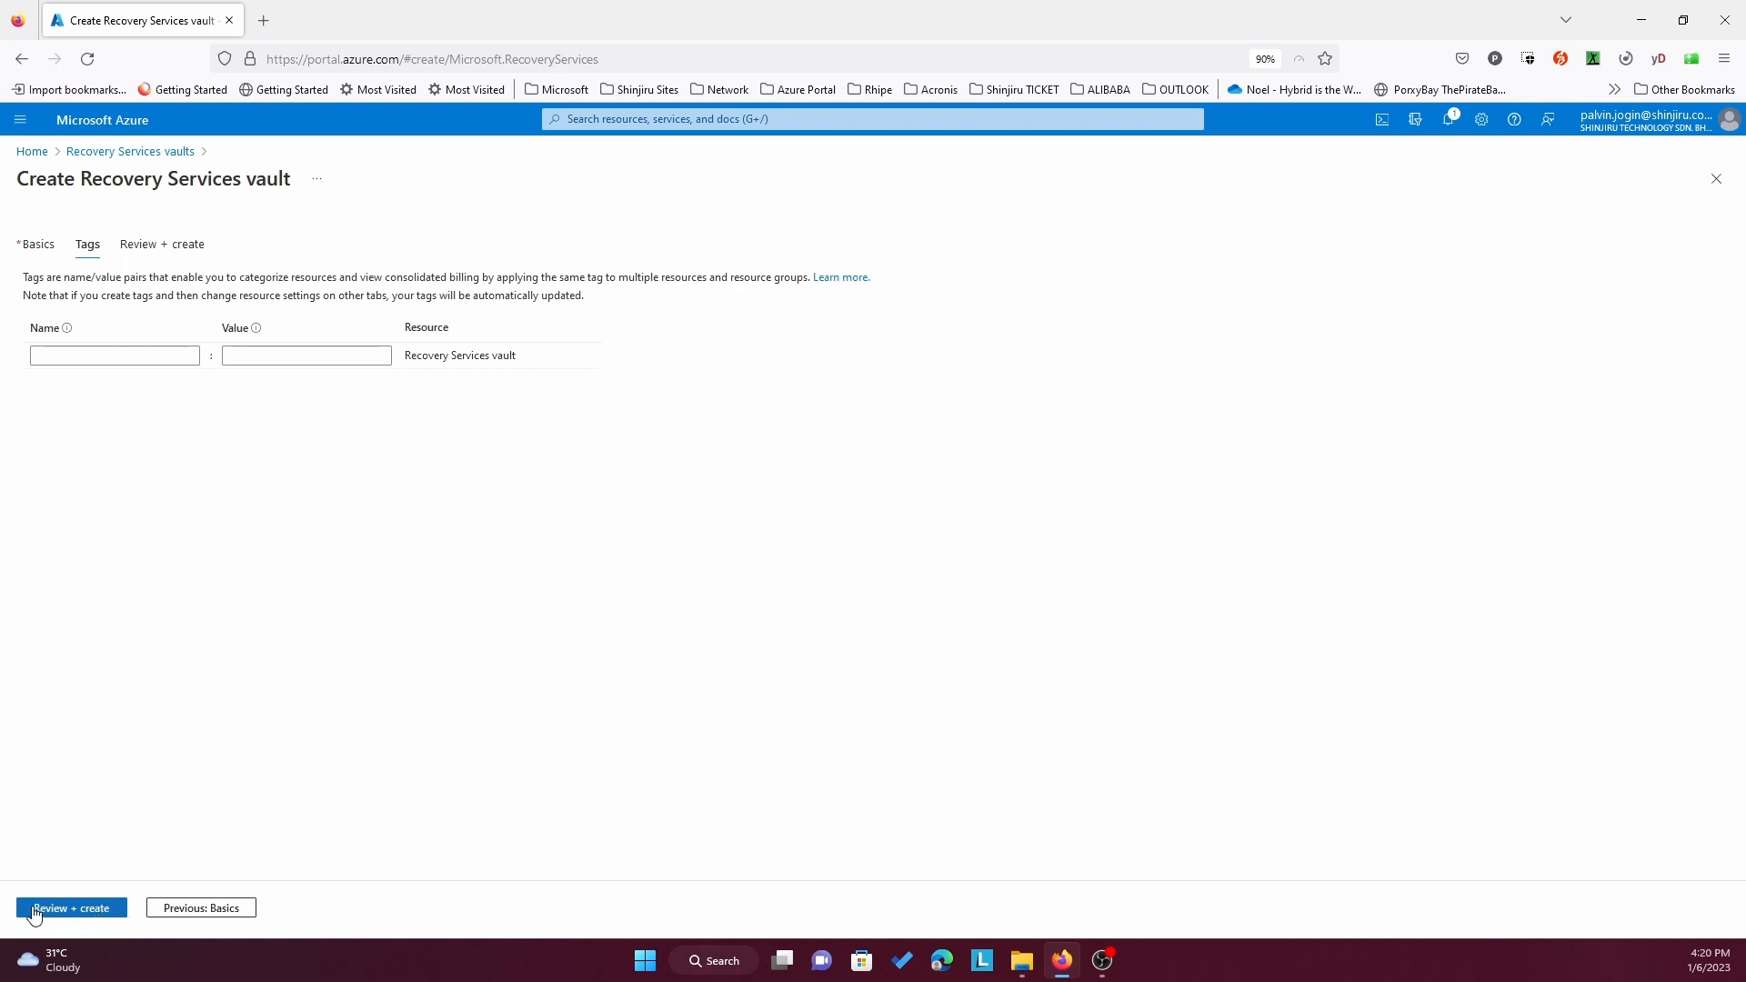
{"action": "left_click", "coordinate": [91, 909]}
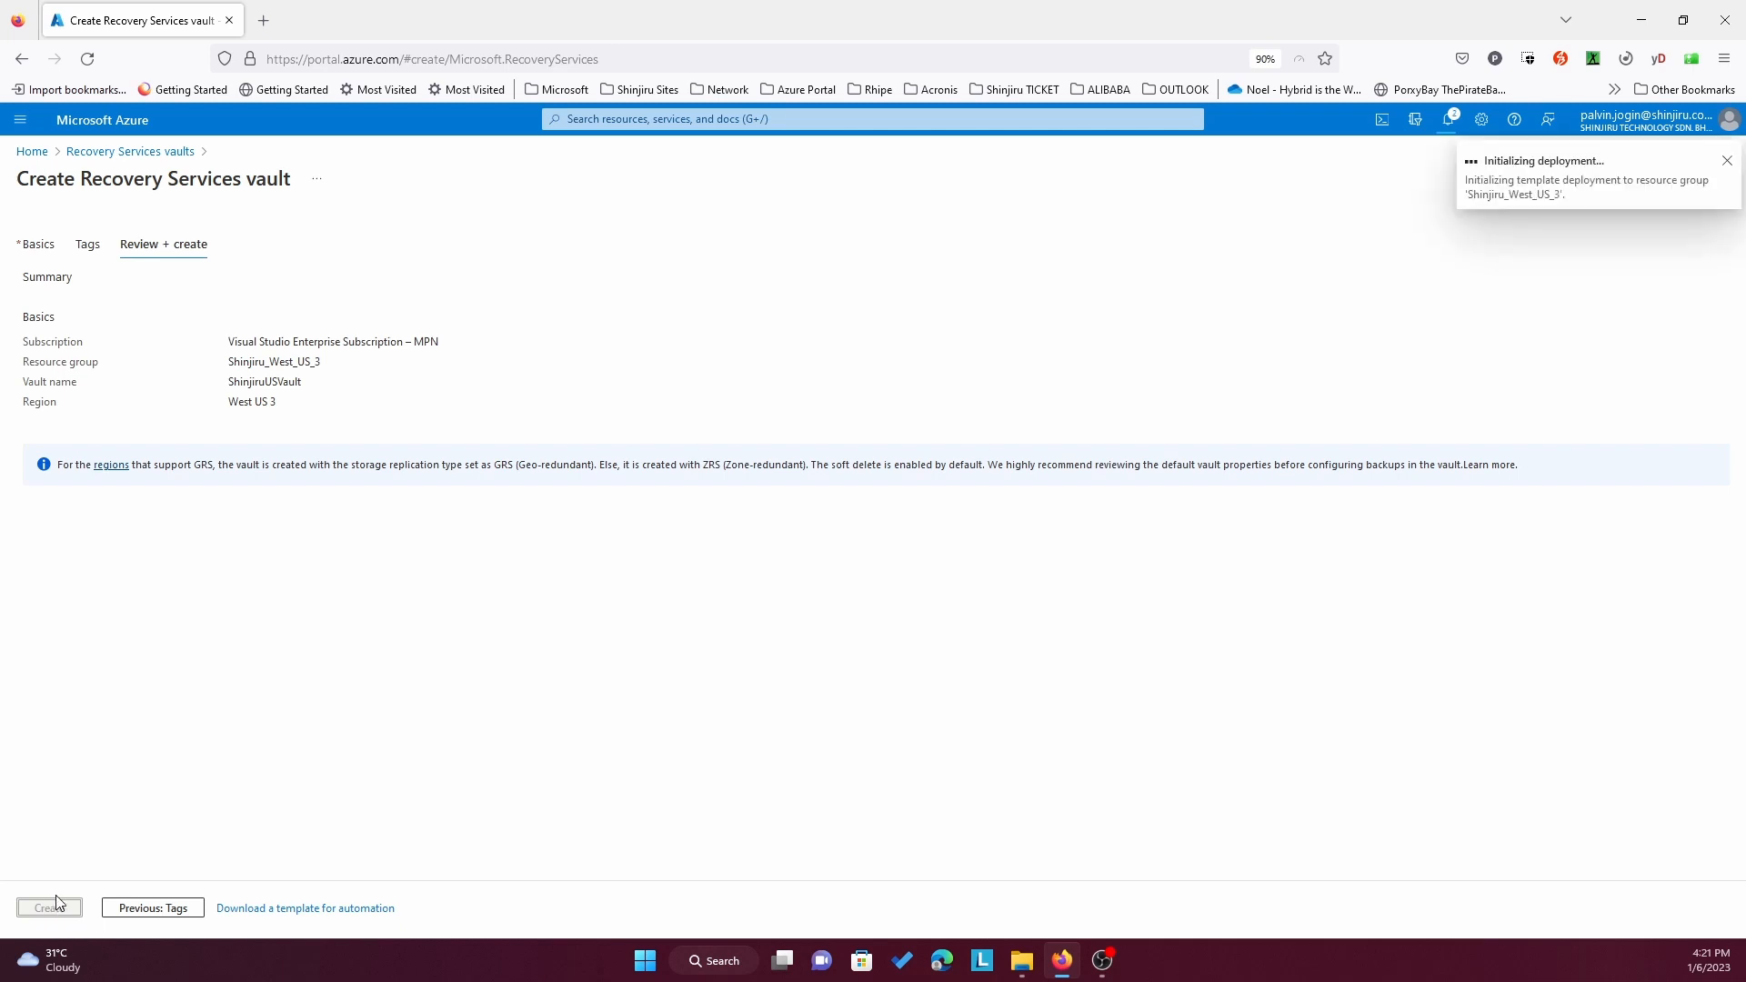
{"action": "left_click", "coordinate": [1450, 127]}
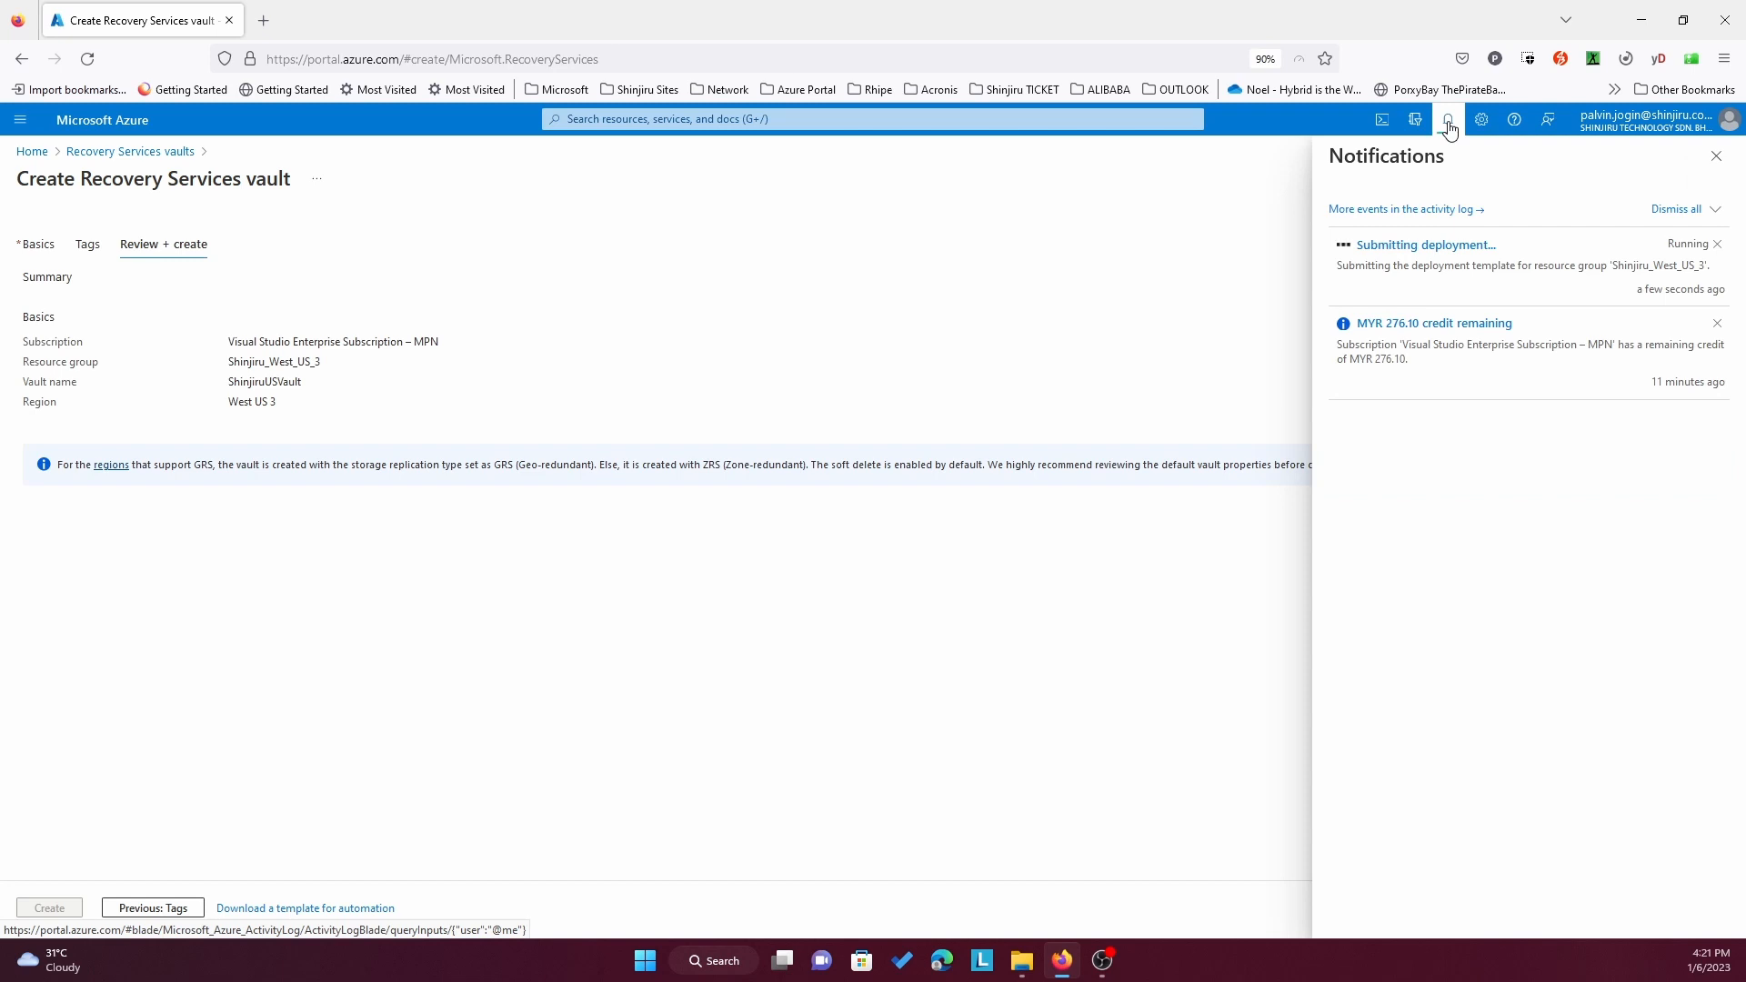
{"action": "left_click", "coordinate": [1400, 246]}
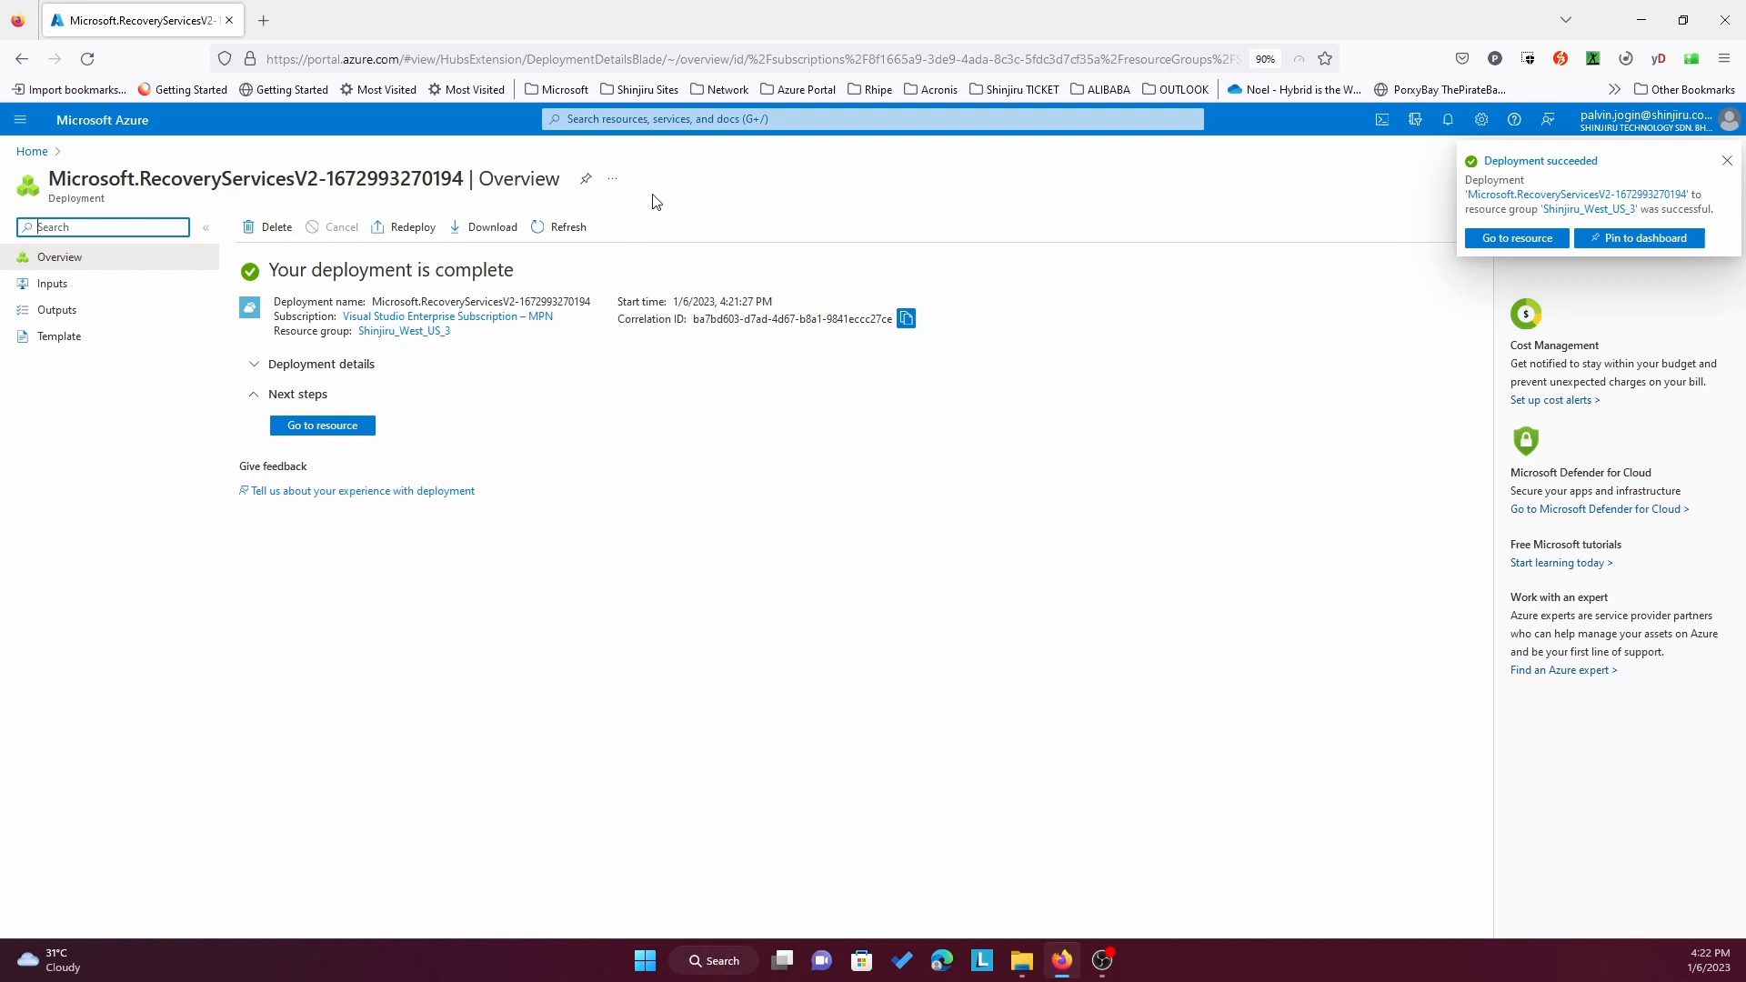
Return to Backup center through the recent "backup" search and start configuring a backup.
{"action": "left_click", "coordinate": [661, 119]}
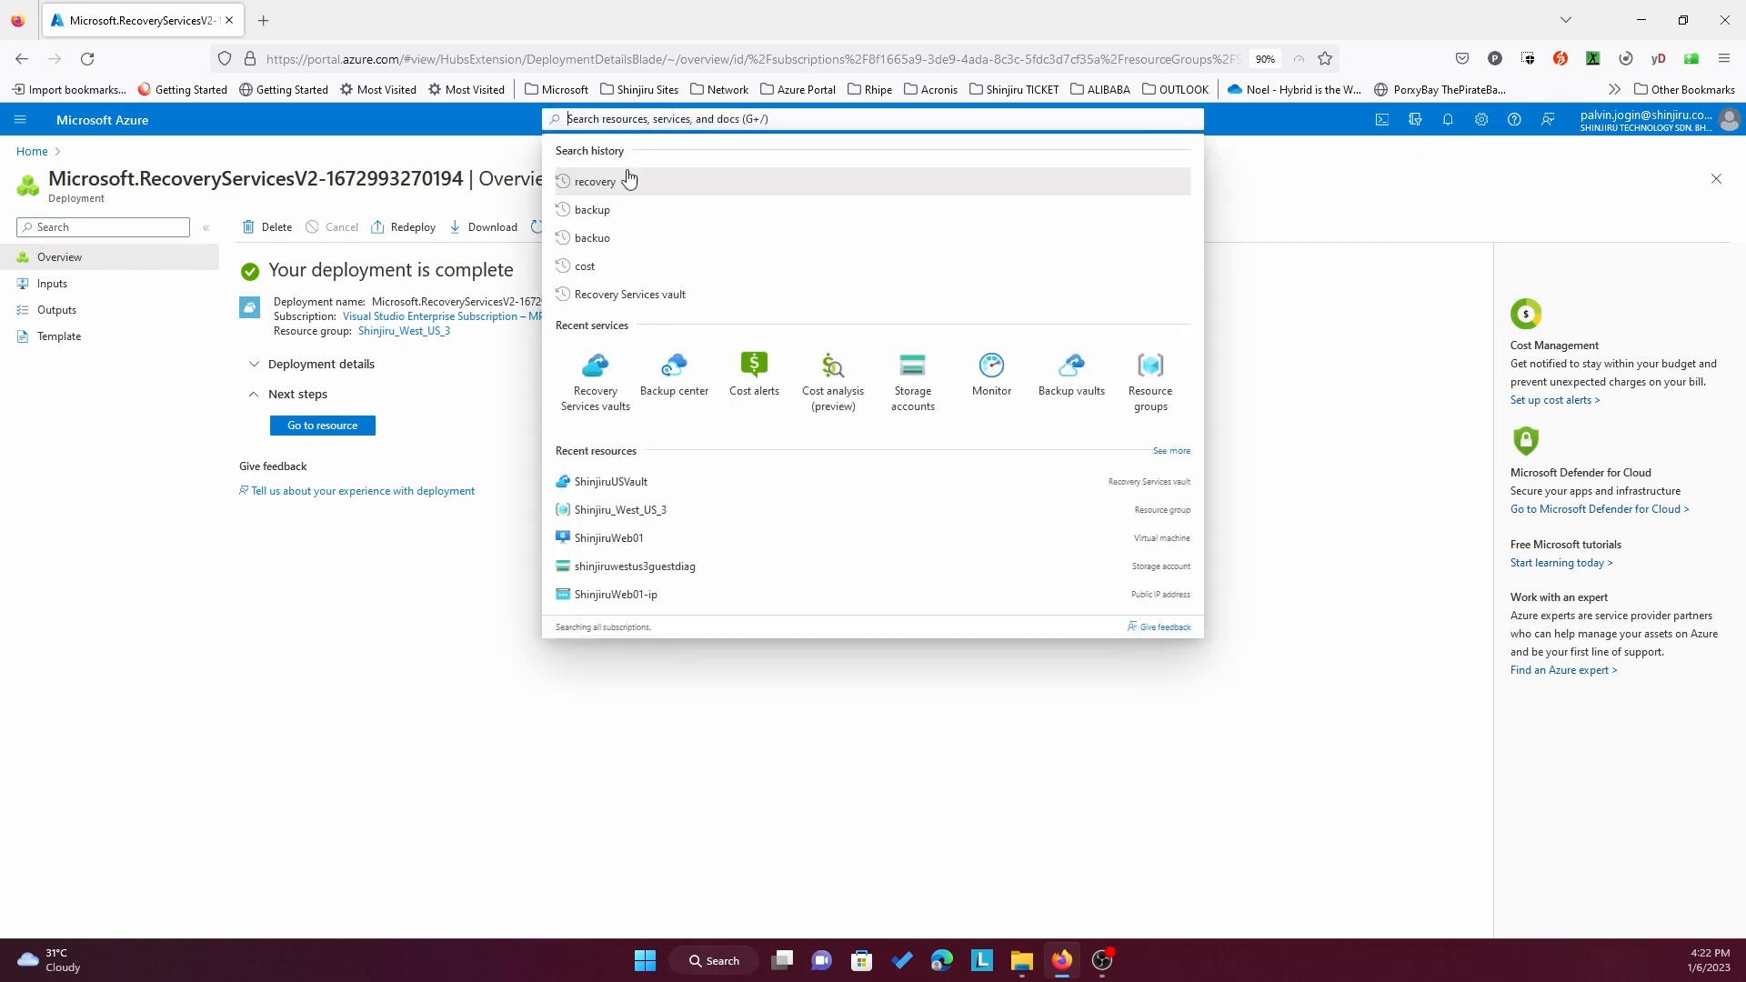
{"action": "left_click", "coordinate": [613, 210]}
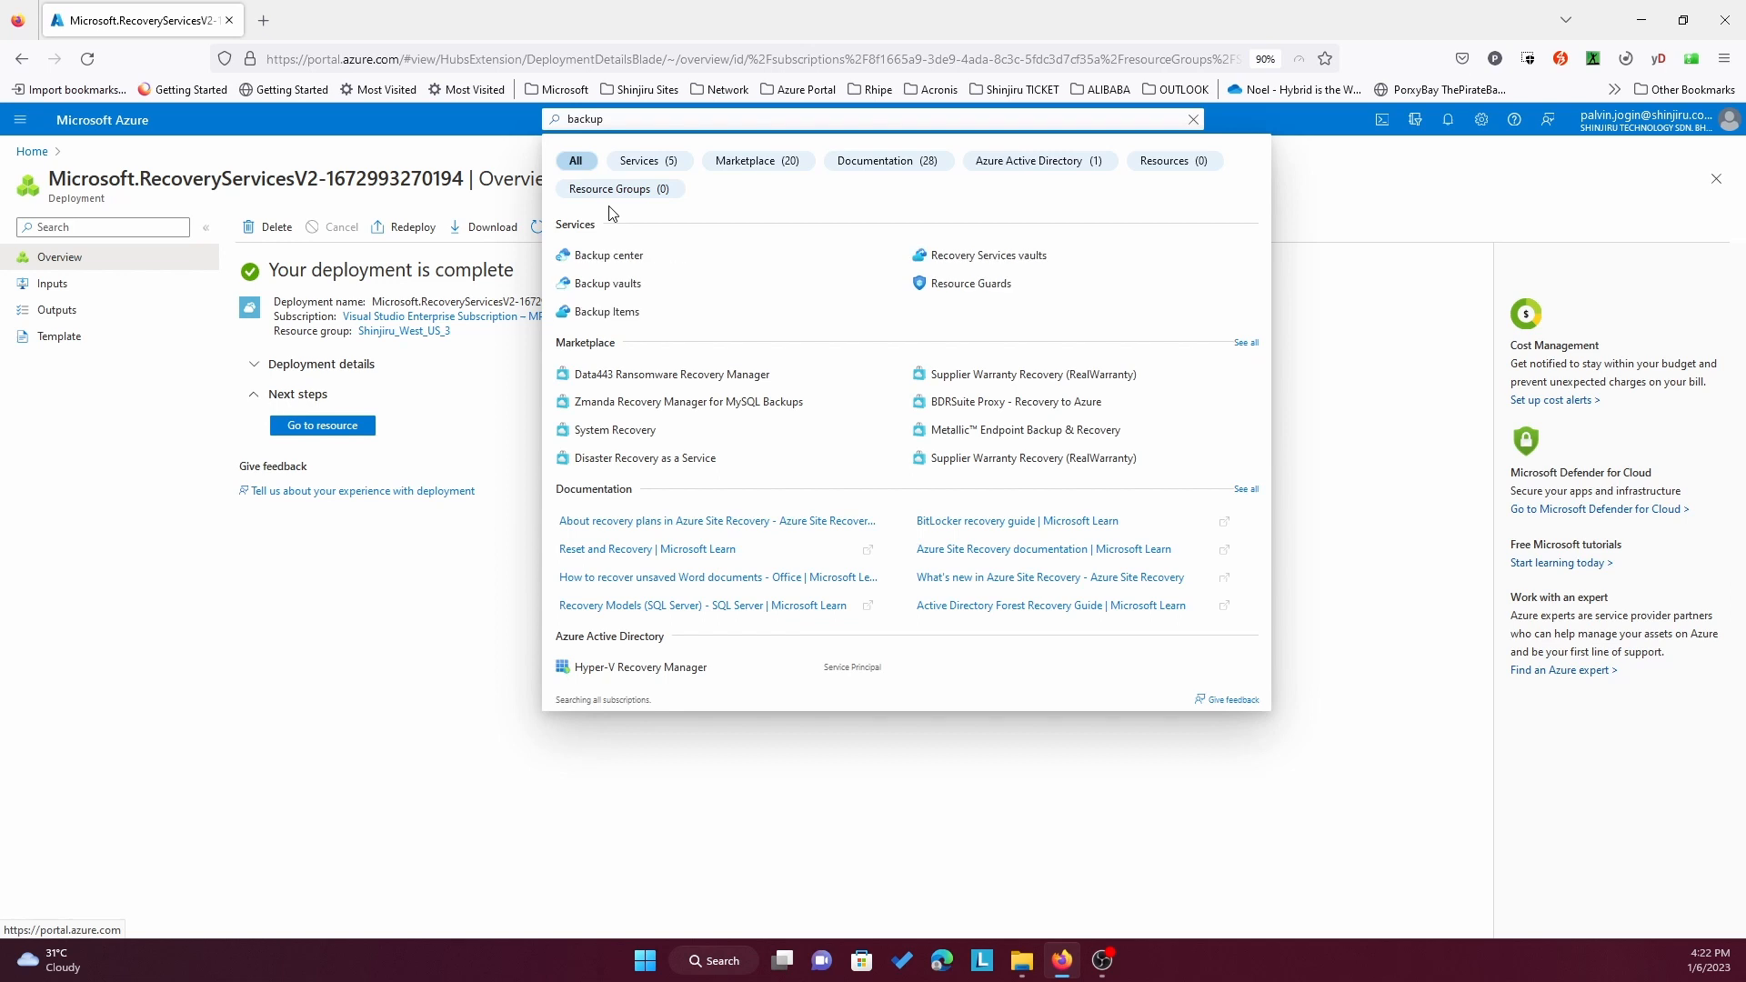
{"action": "left_click", "coordinate": [598, 258]}
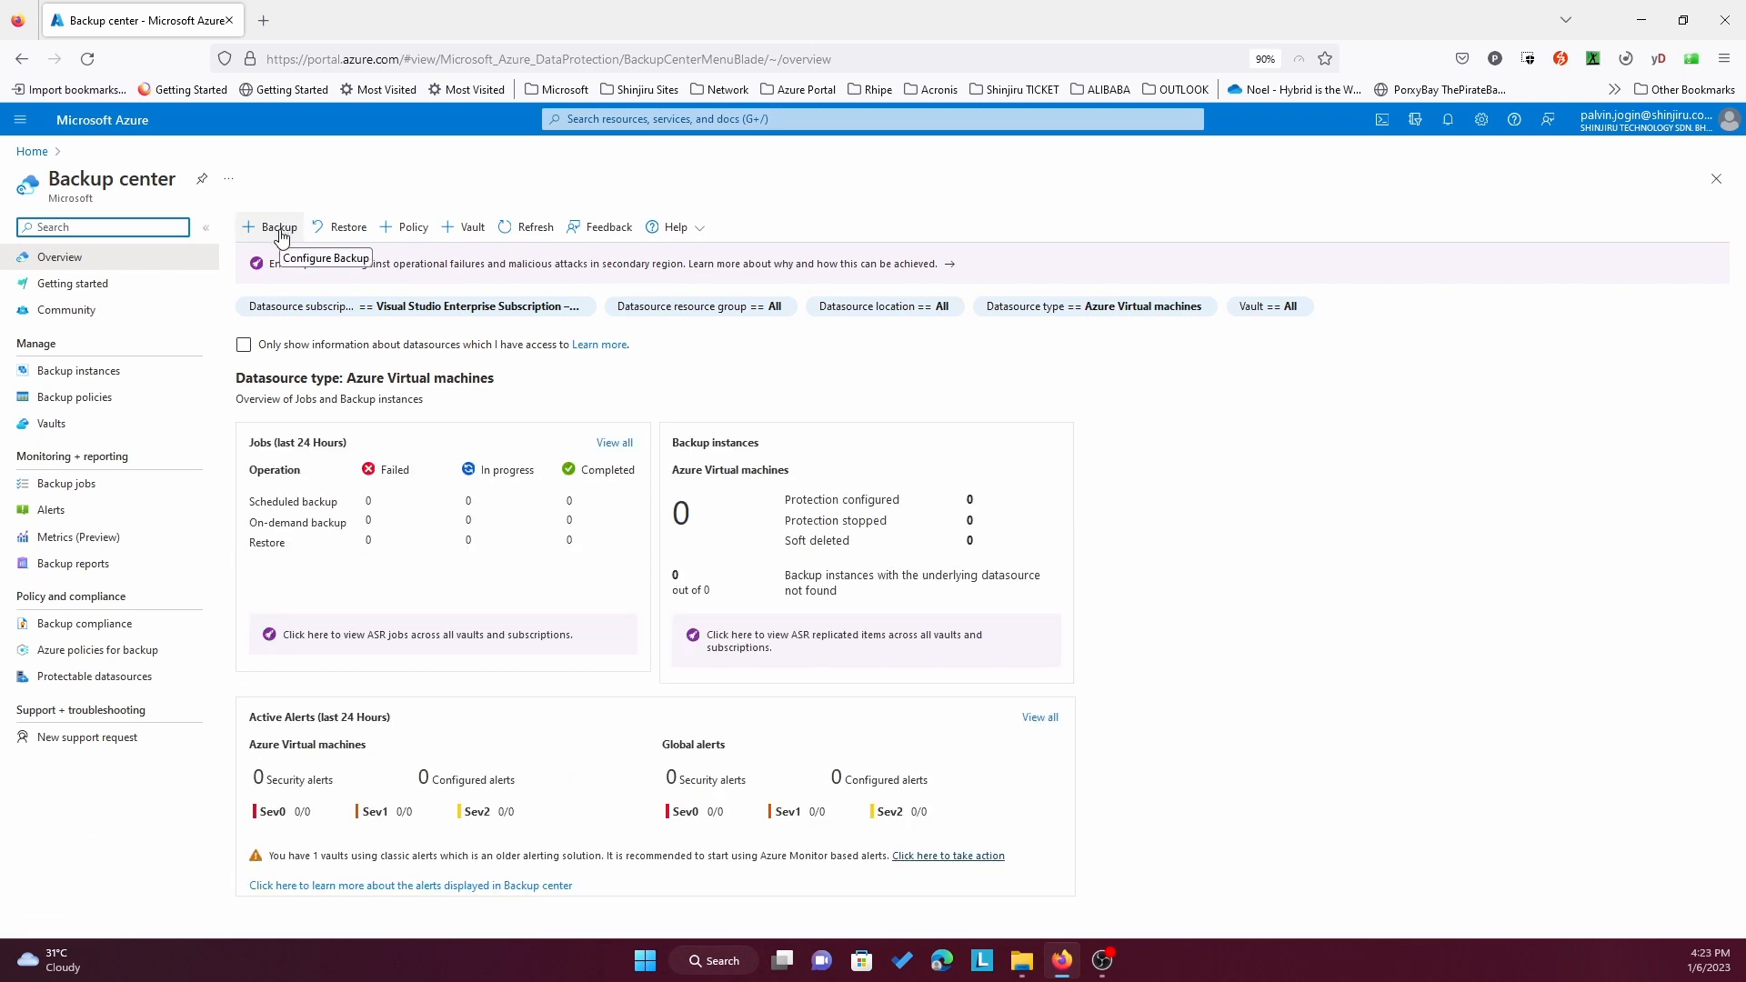
{"action": "left_click", "coordinate": [280, 230]}
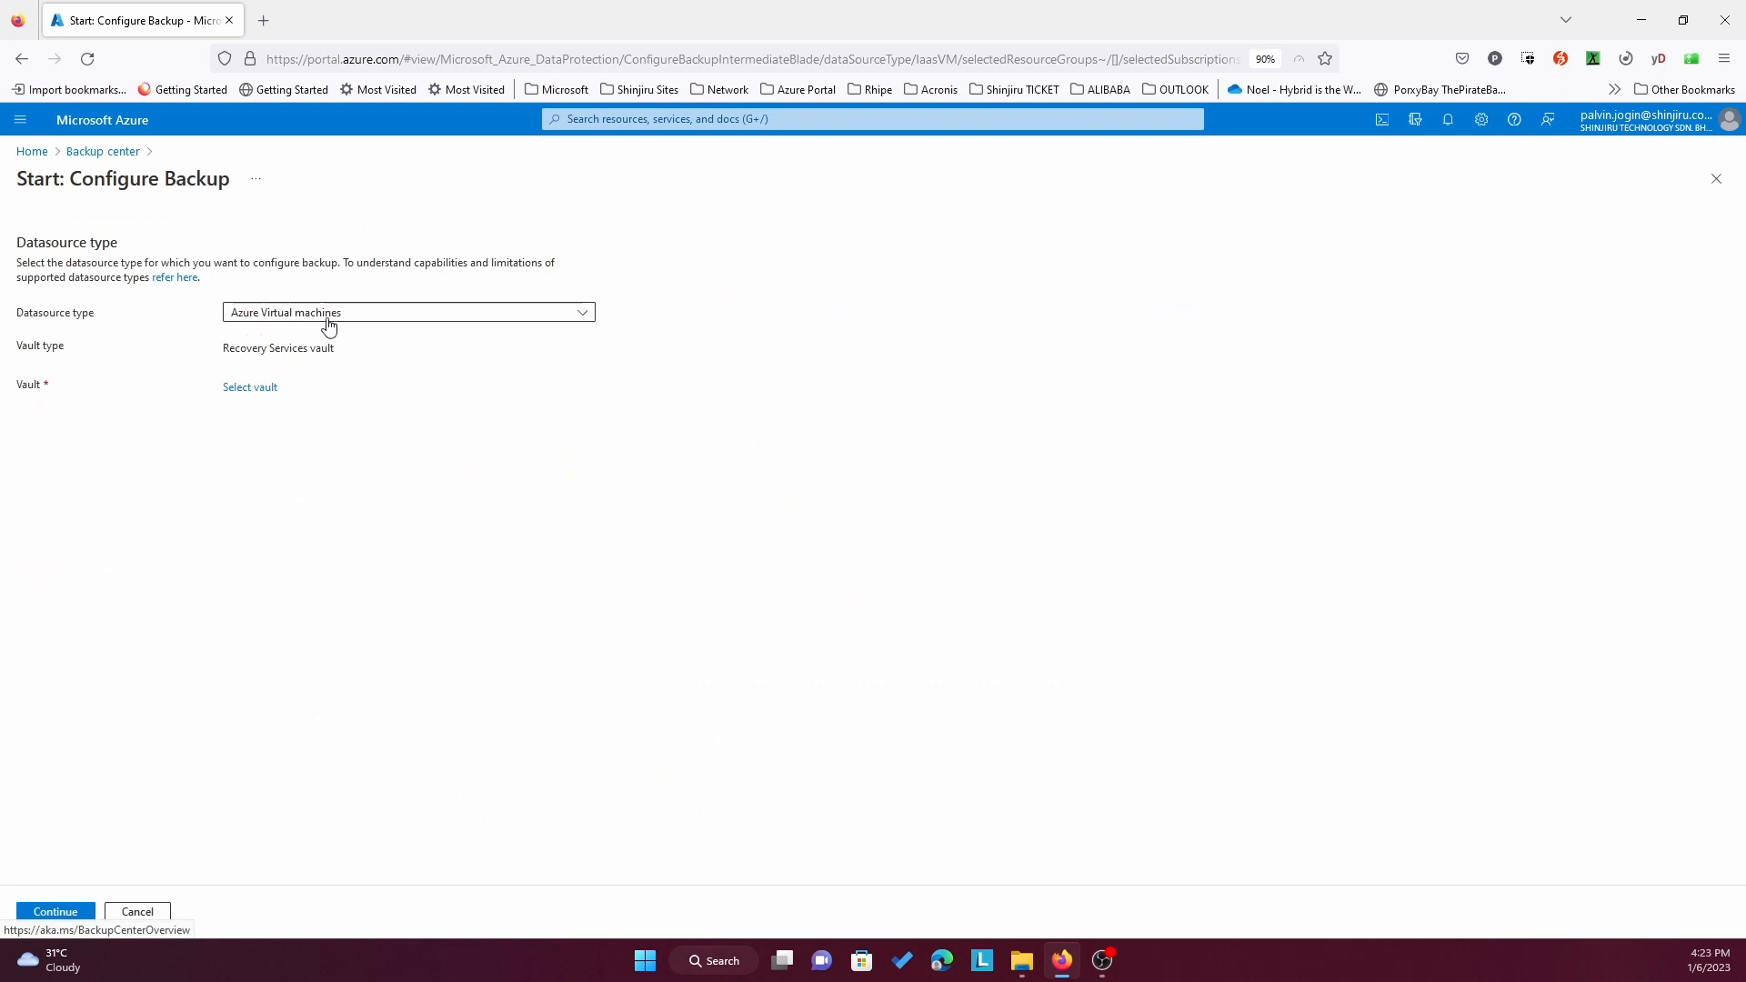
Select ShinjiruUSVault as the vault for the Azure Virtual machines backup and continue to the backup configuration.
{"action": "left_click", "coordinate": [275, 400]}
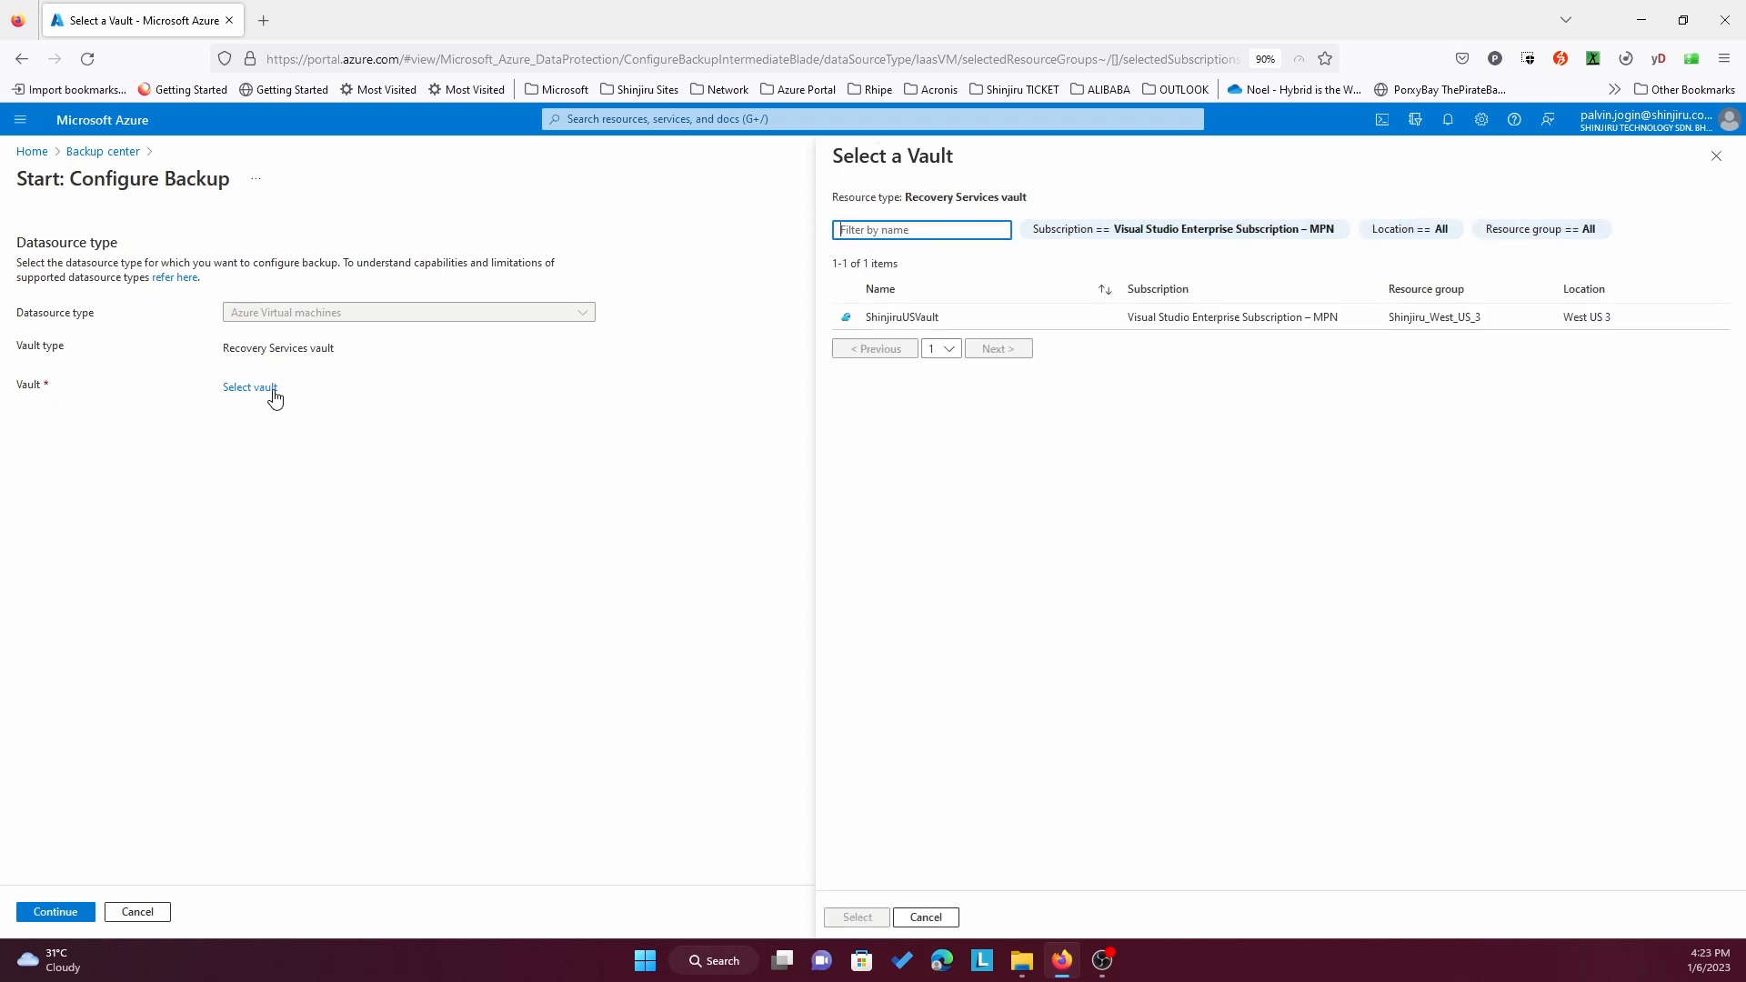
{"action": "left_click", "coordinate": [902, 328]}
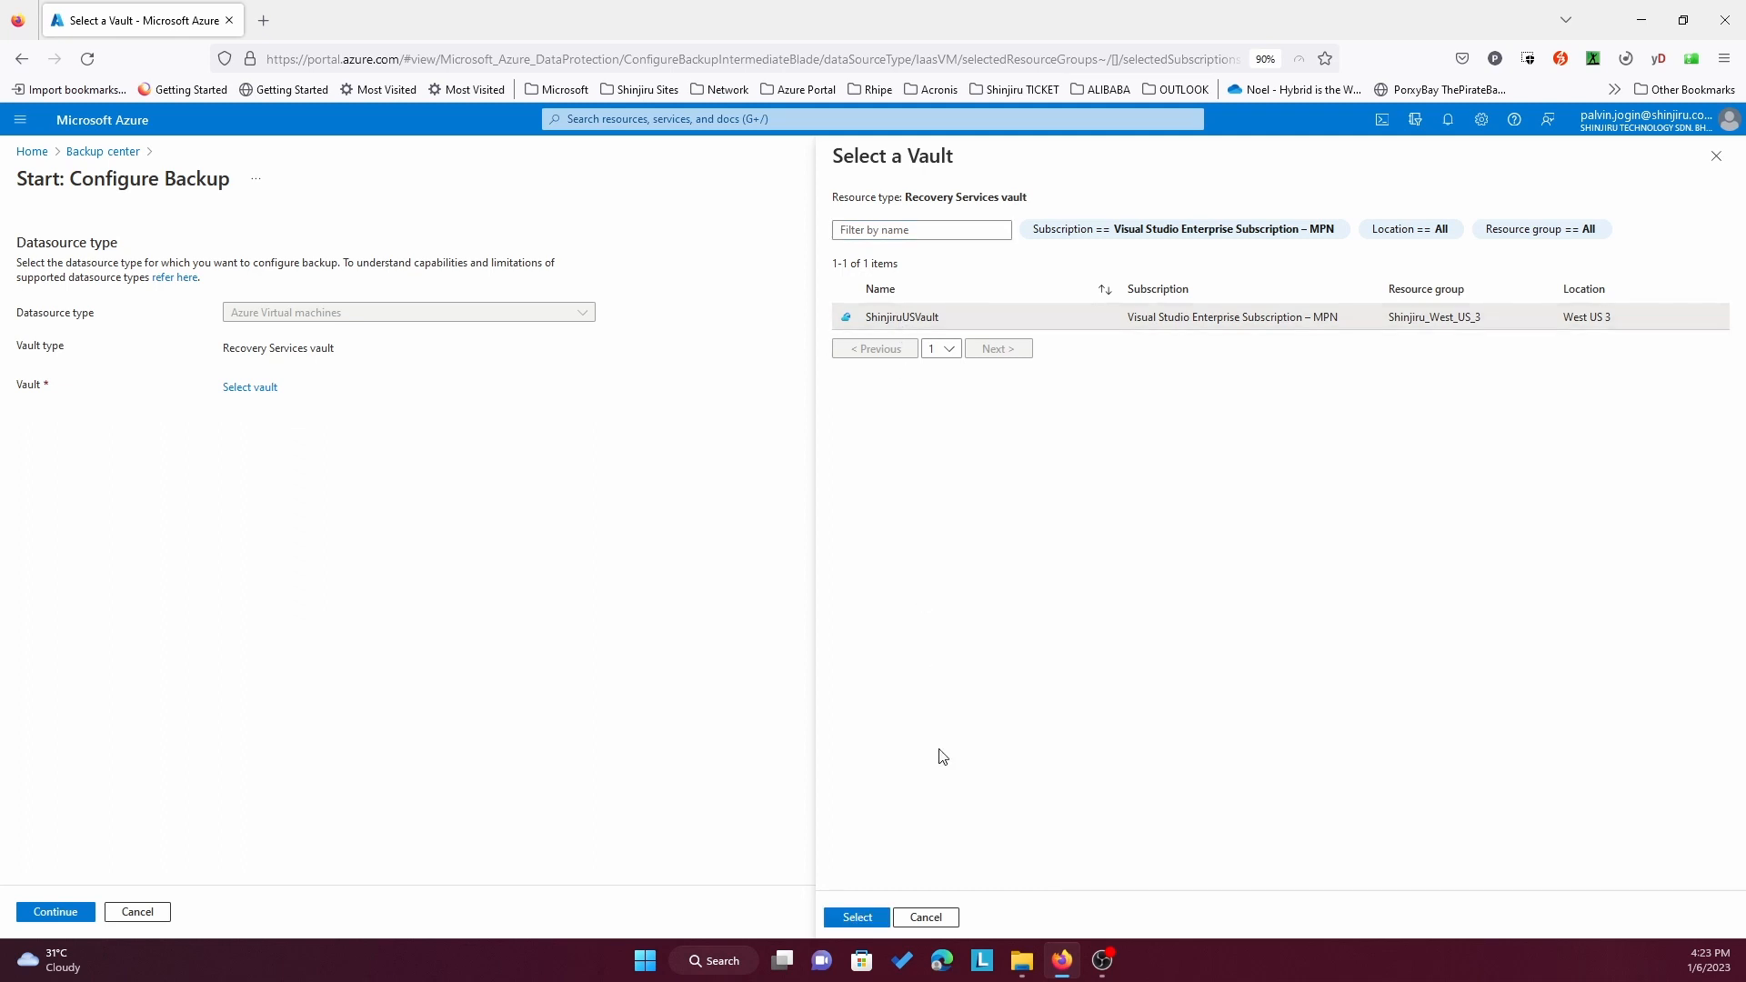
{"action": "left_click", "coordinate": [873, 924]}
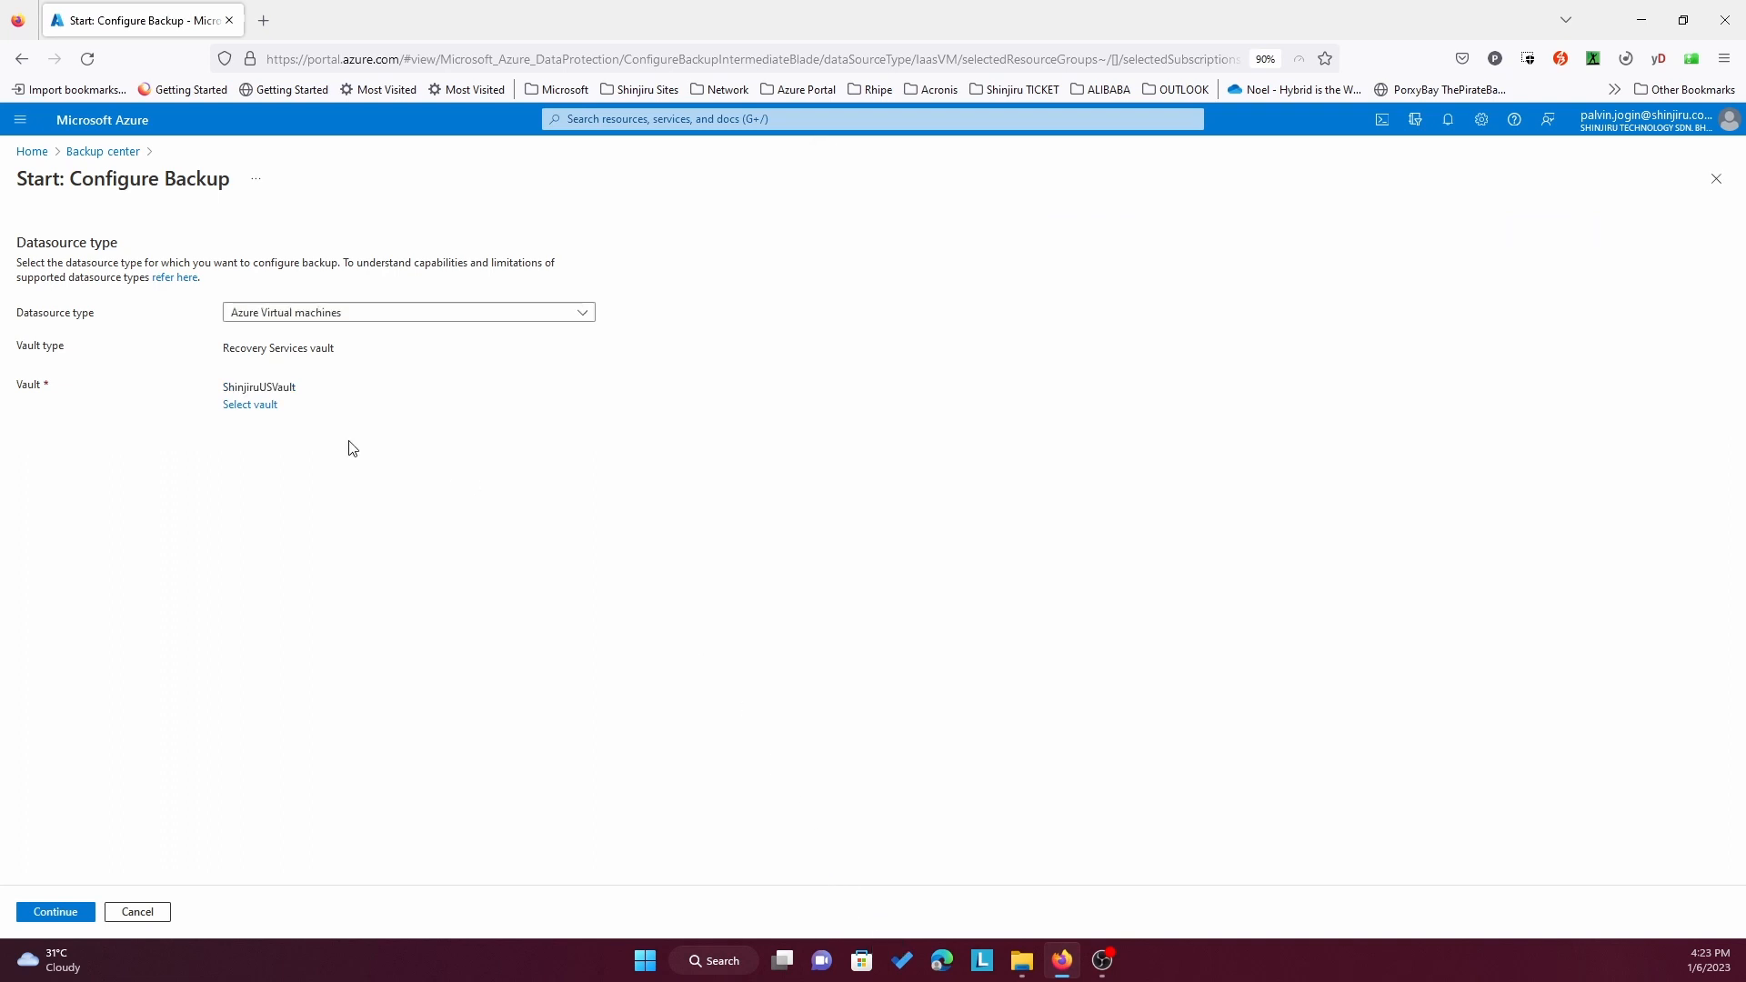
{"action": "left_click", "coordinate": [54, 912]}
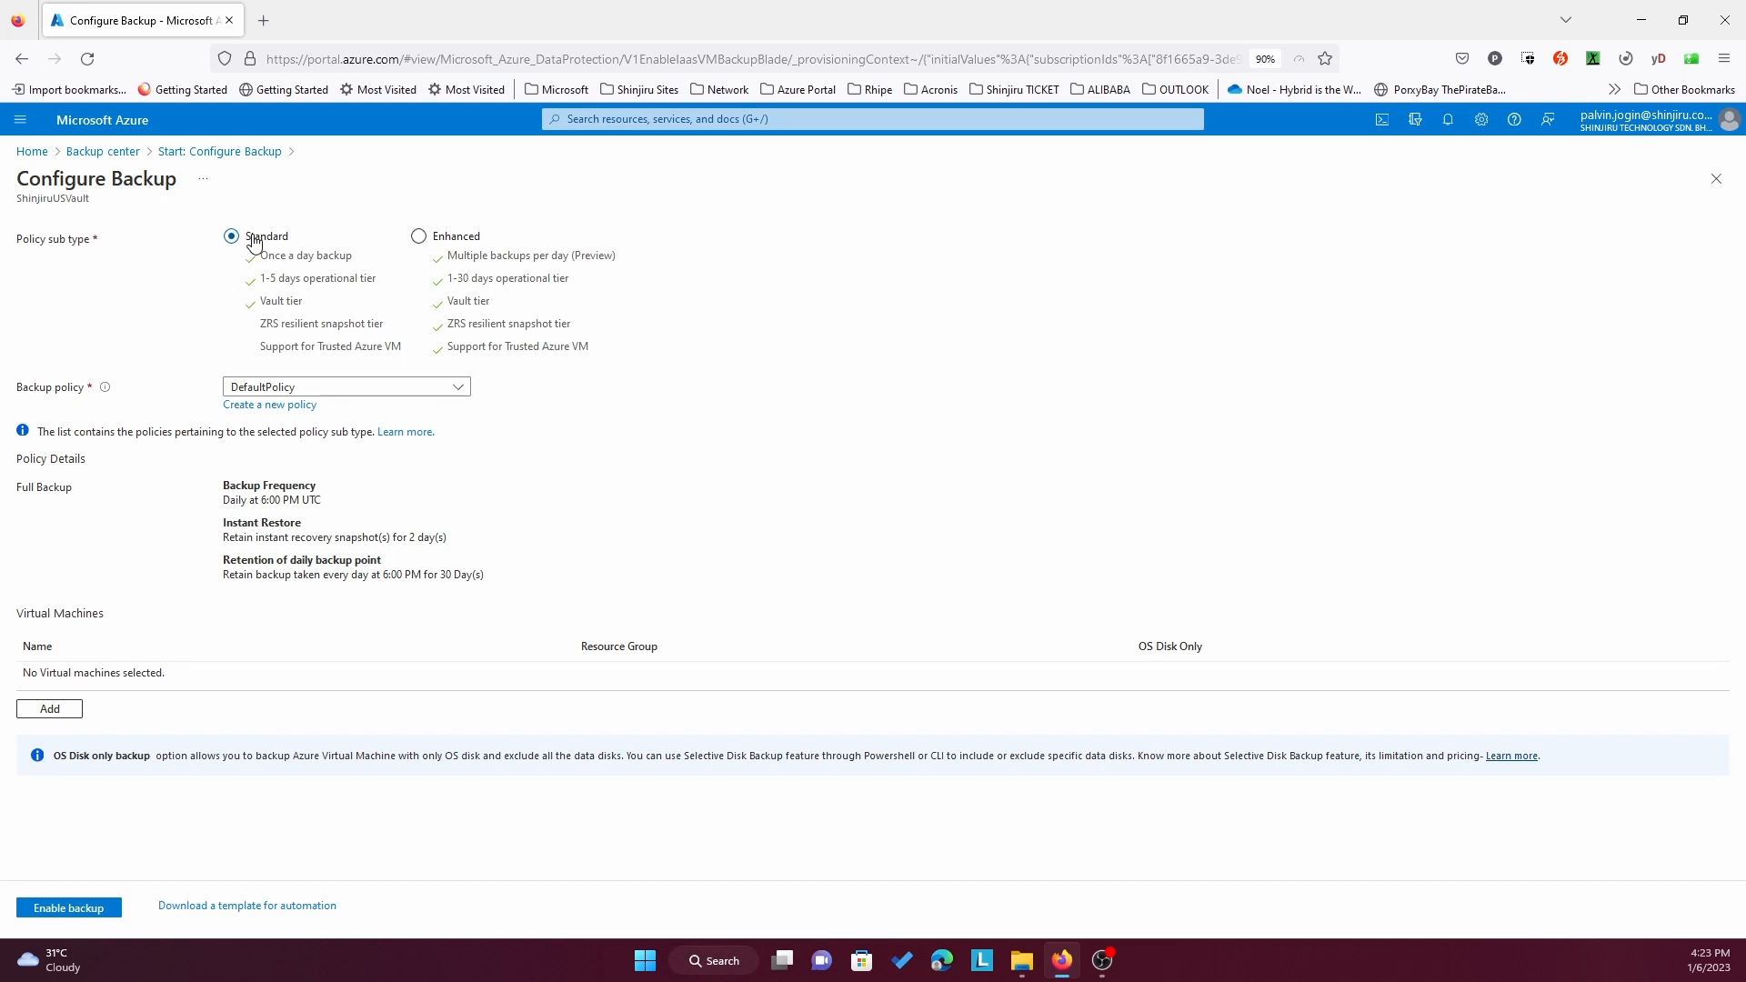
Create a new backup policy of the Standard sub type and name it DailyPolicy-15days.
{"action": "left_click", "coordinate": [275, 411]}
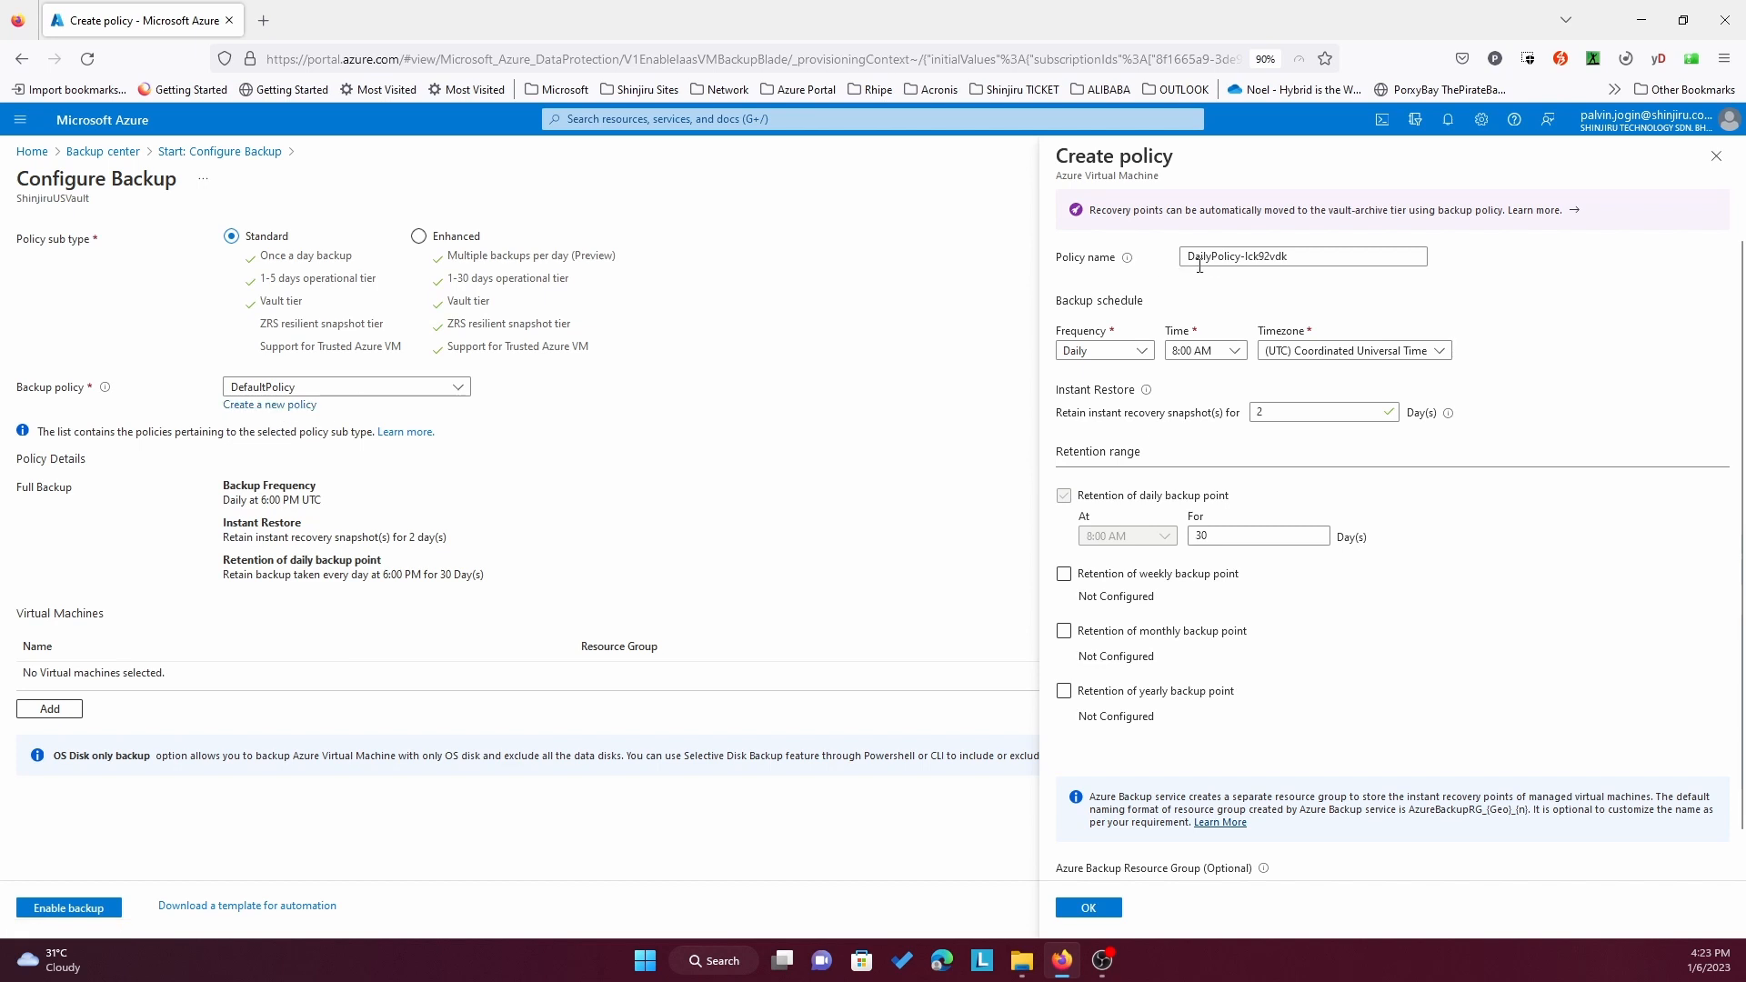
{"action": "left_click", "coordinate": [1244, 257]}
{"action": "left_click_drag", "start_coordinate": [1246, 258], "coordinate": [1368, 251]}
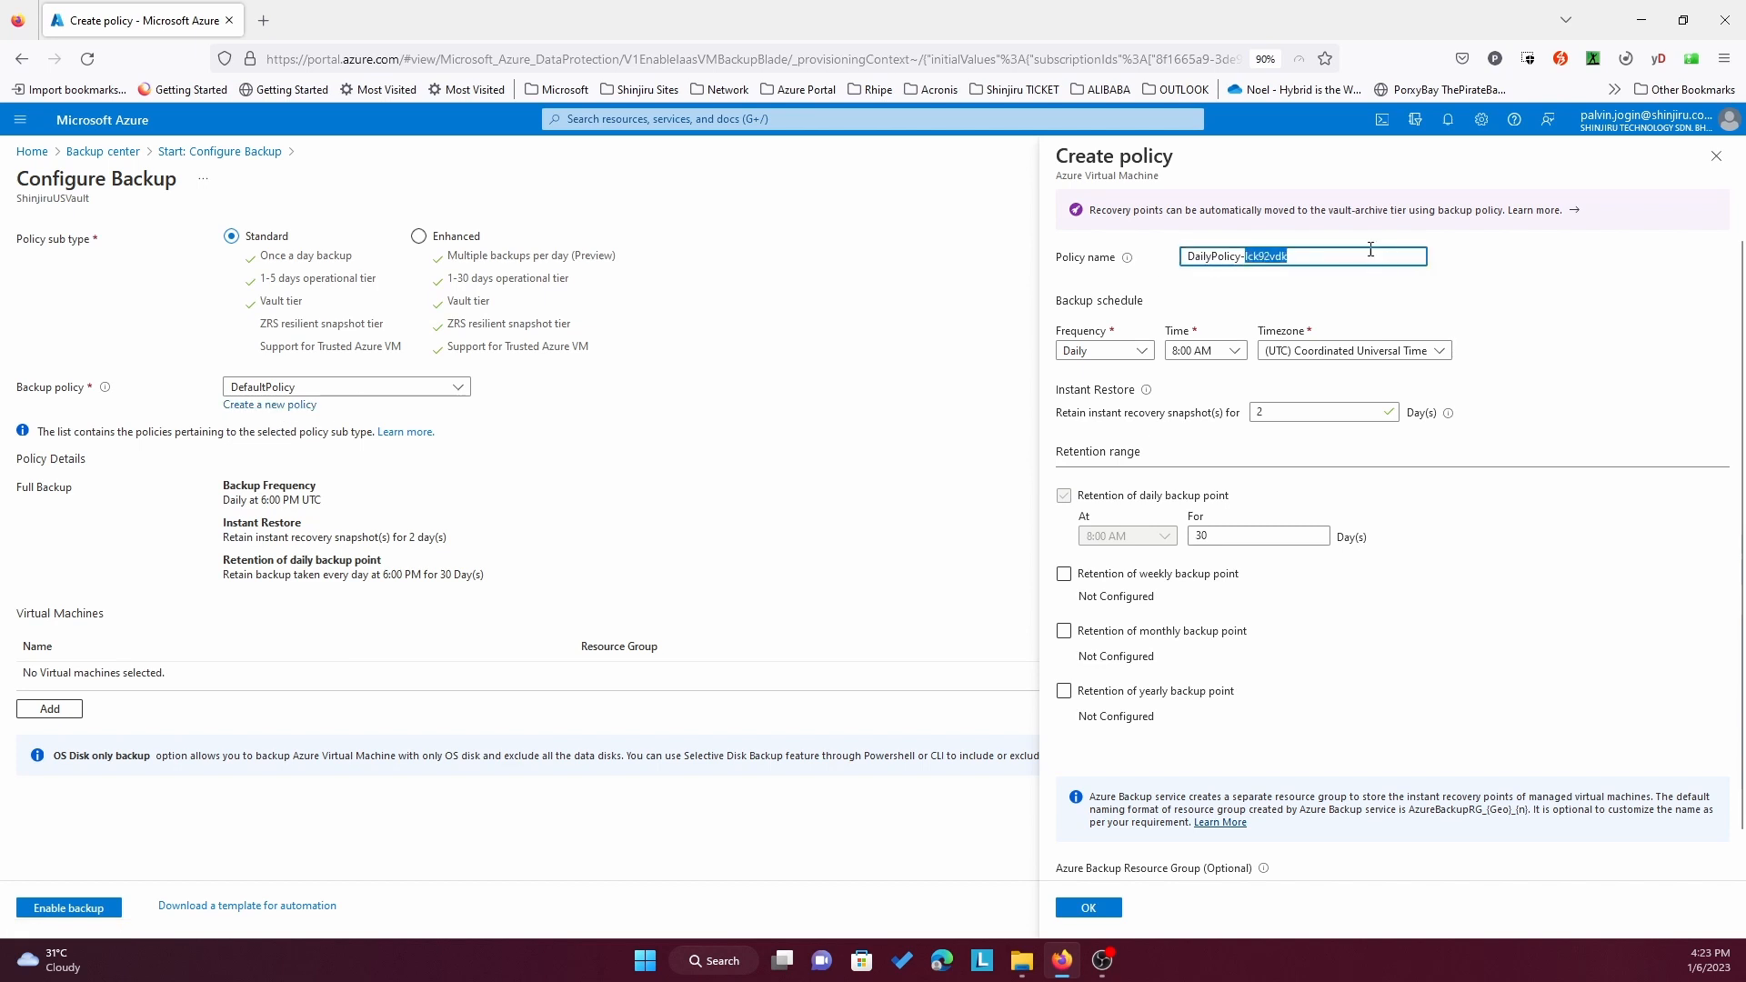
{"action": "type", "text": "15dahys"}
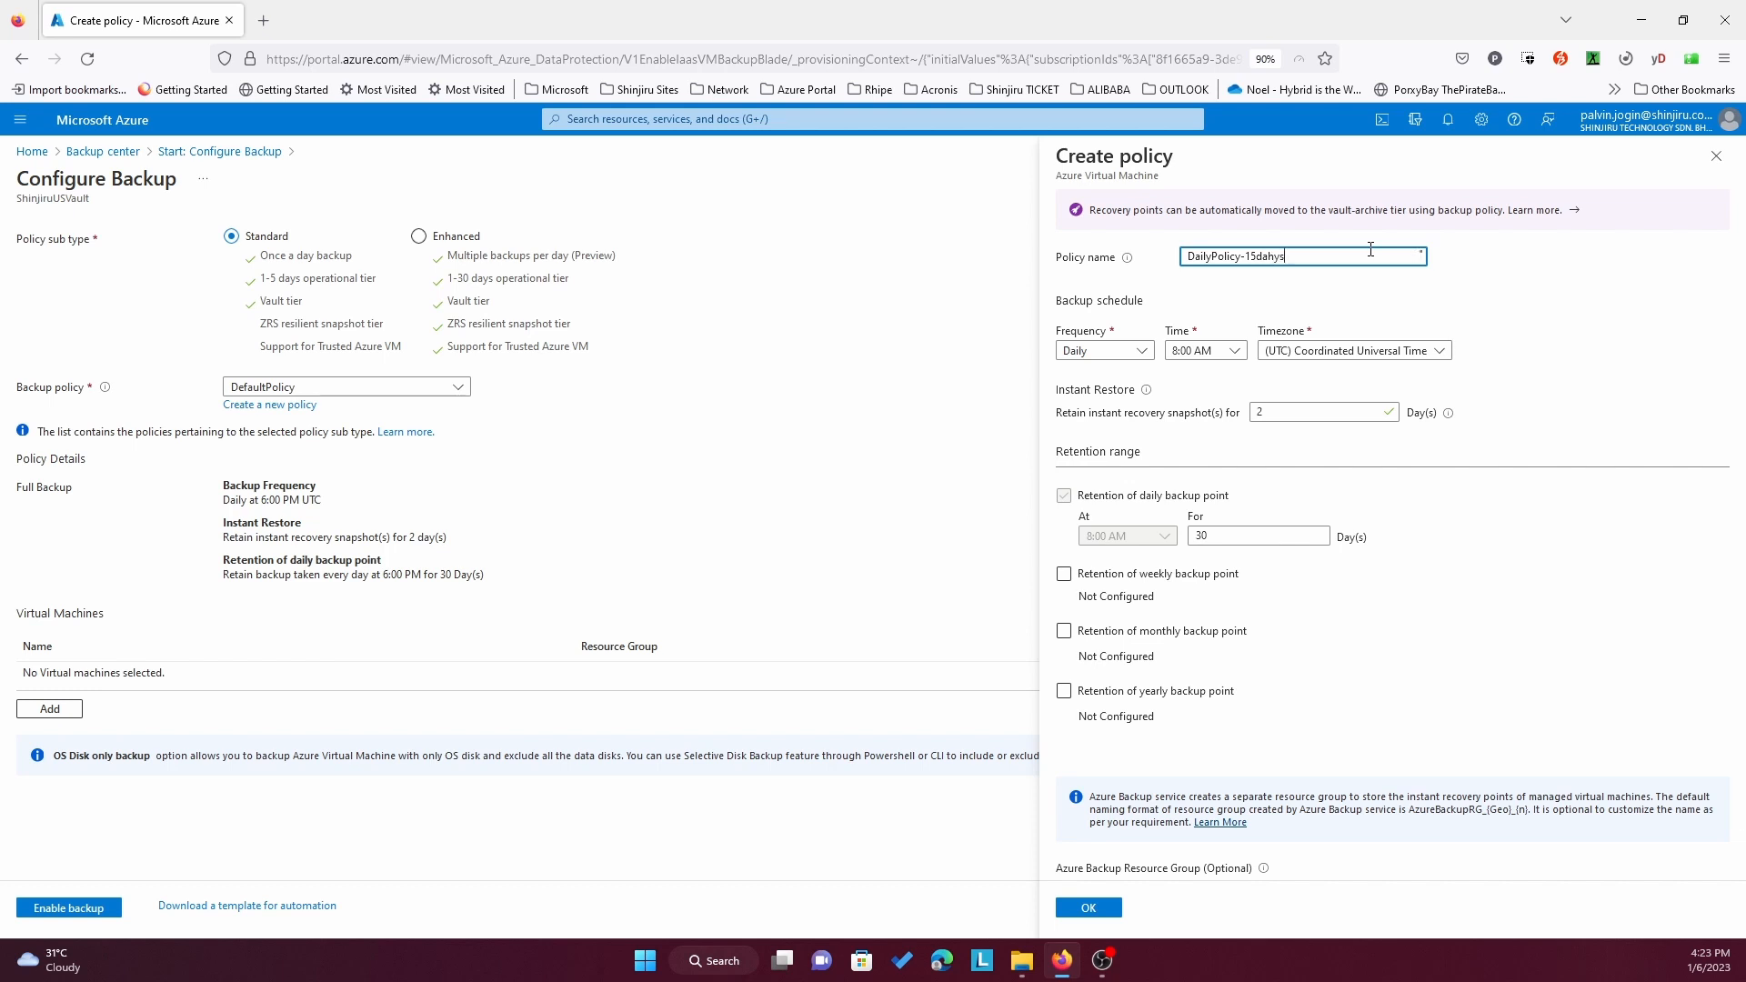
{"action": "key", "text": "BackSpace"}
{"action": "key", "text": "BackSpace"}
{"action": "key", "text": "BackSpace"}
{"action": "type", "text": "y"}
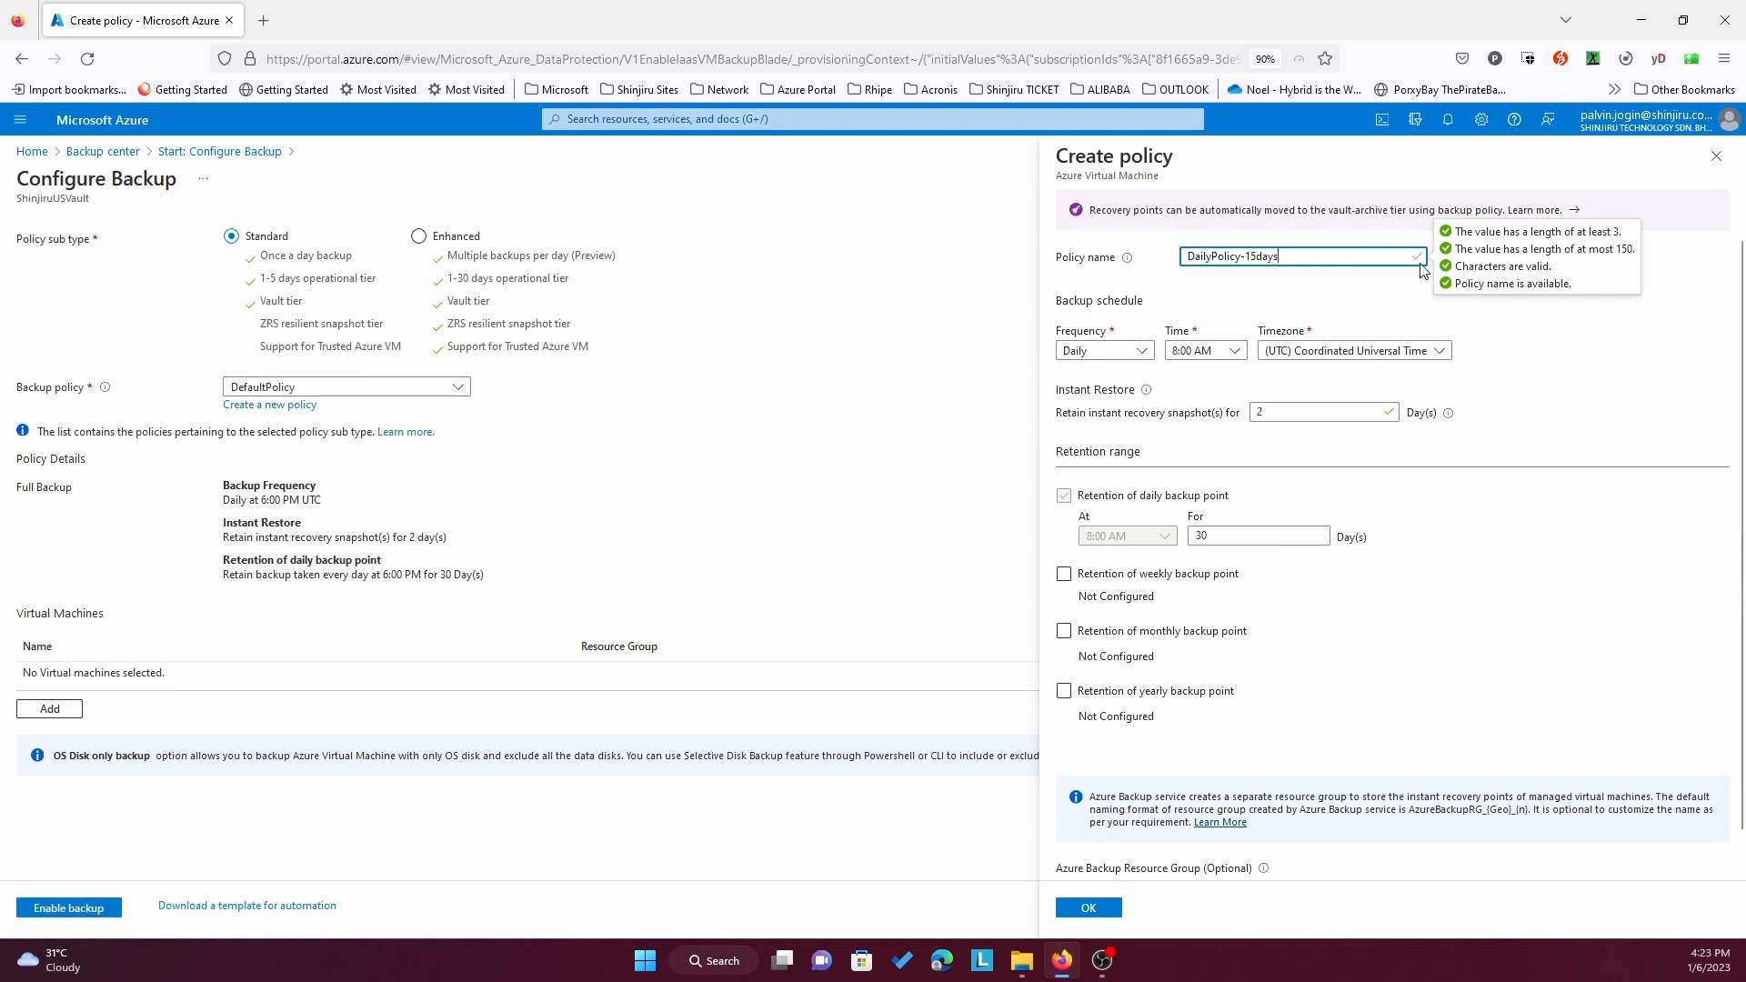
Set the policy's timezone to (UTC+08:00) Kuala Lumpur, Singapore and the retention of the daily backup point to 15 days.
{"action": "left_click", "coordinate": [1295, 354]}
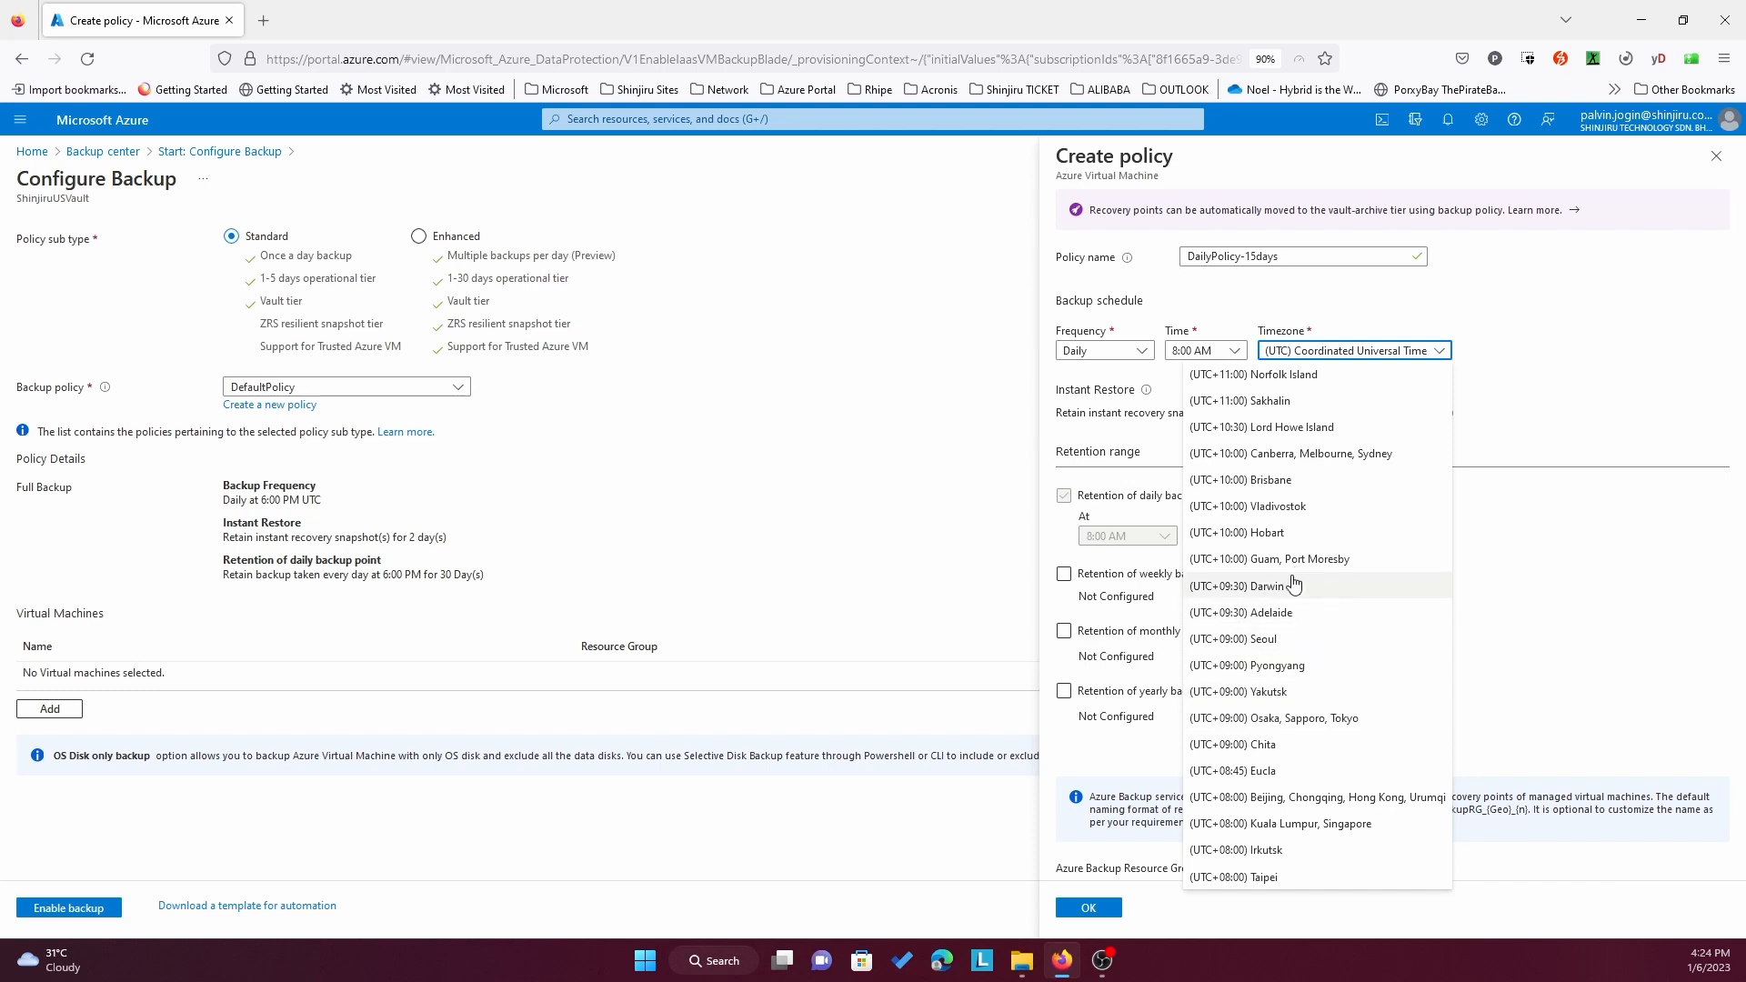
{"action": "left_click", "coordinate": [1288, 824]}
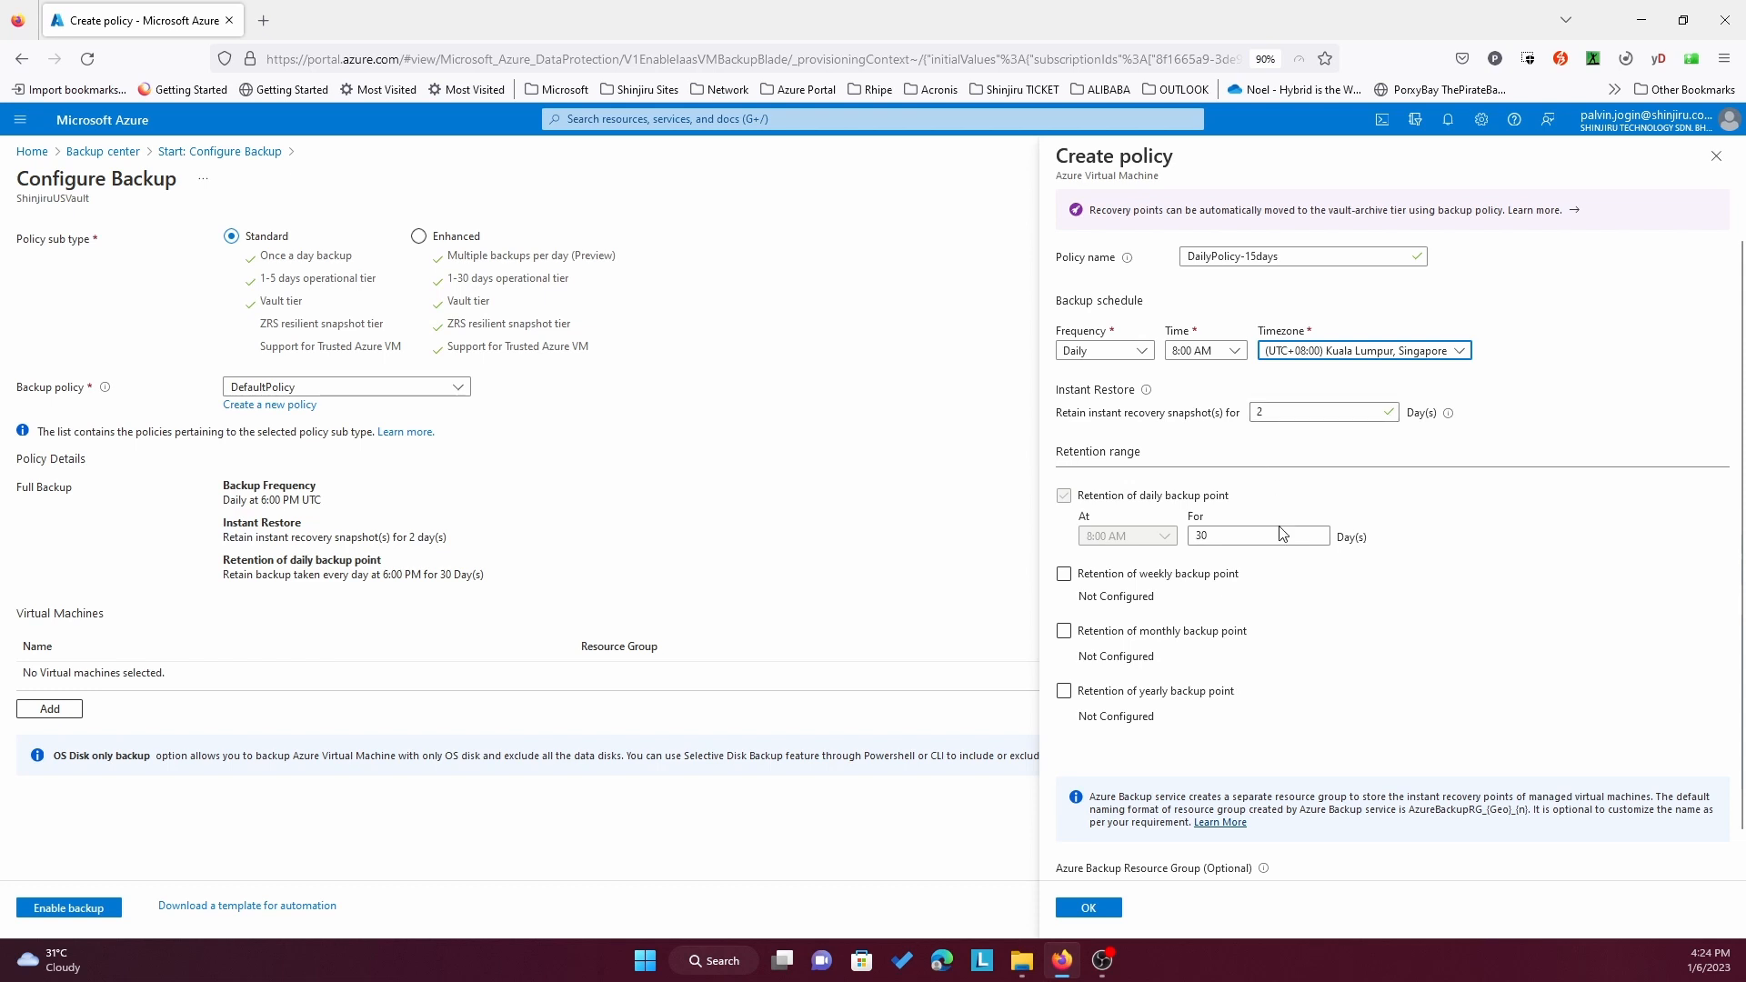
{"action": "left_click_drag", "start_coordinate": [1253, 542], "coordinate": [1167, 532]}
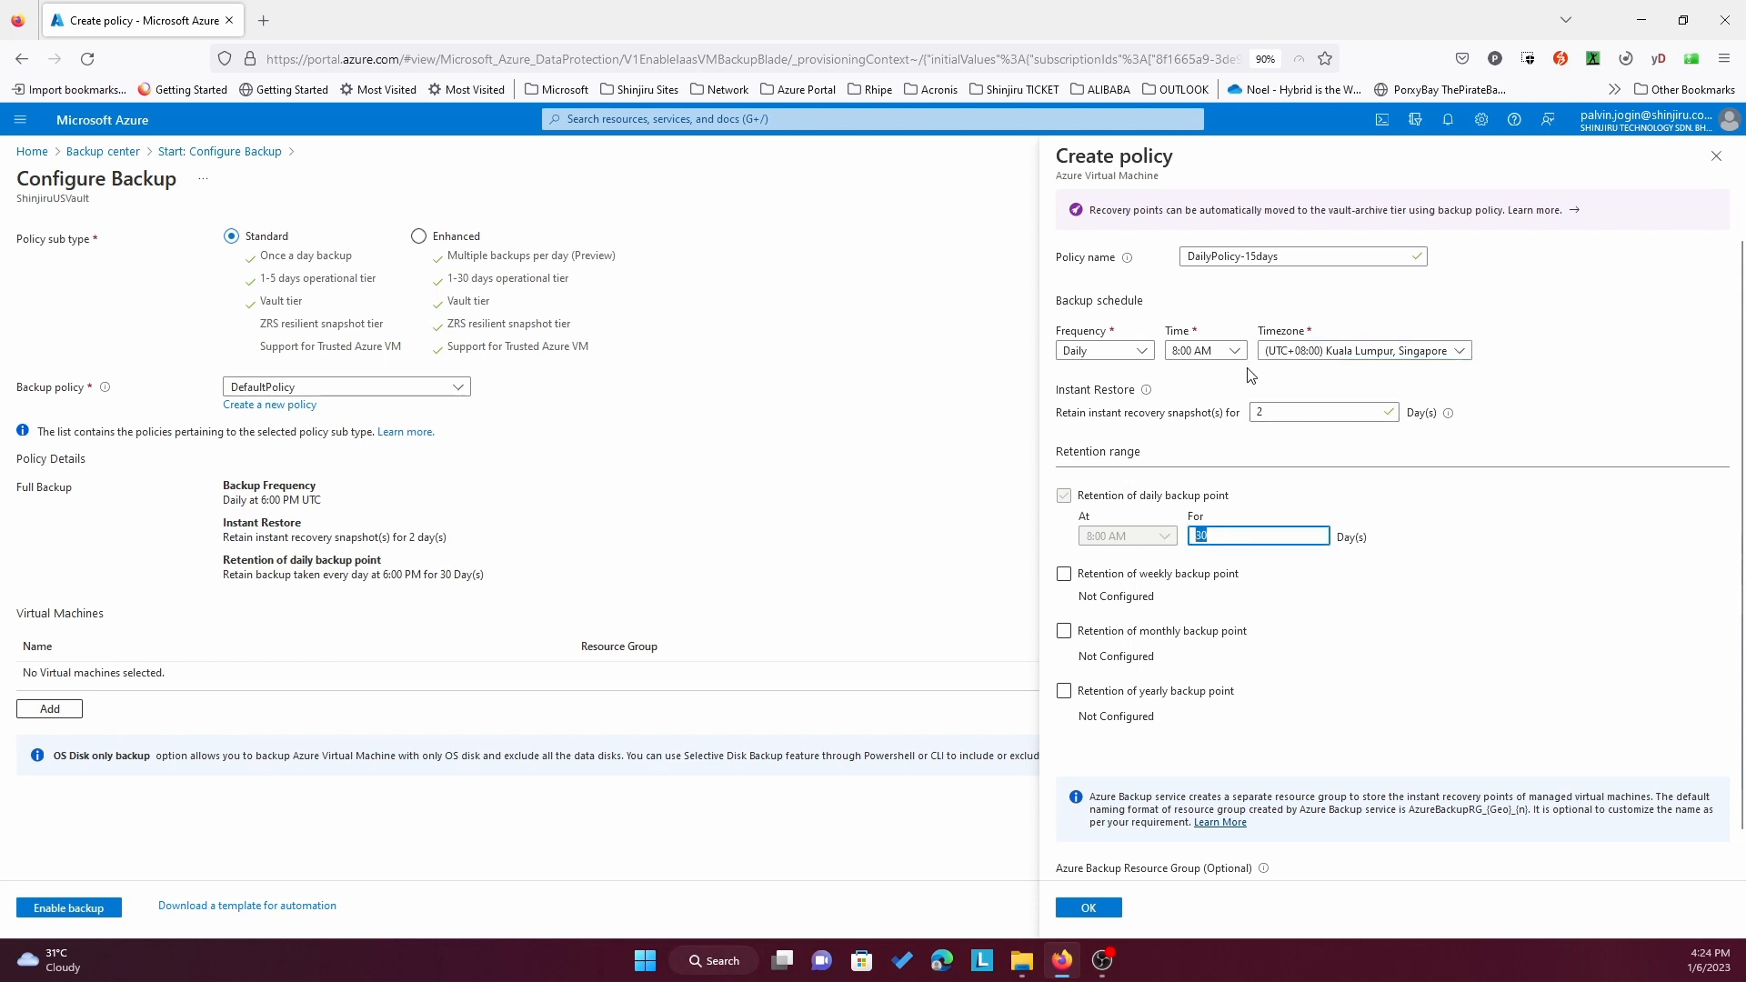
{"action": "type", "text": "15"}
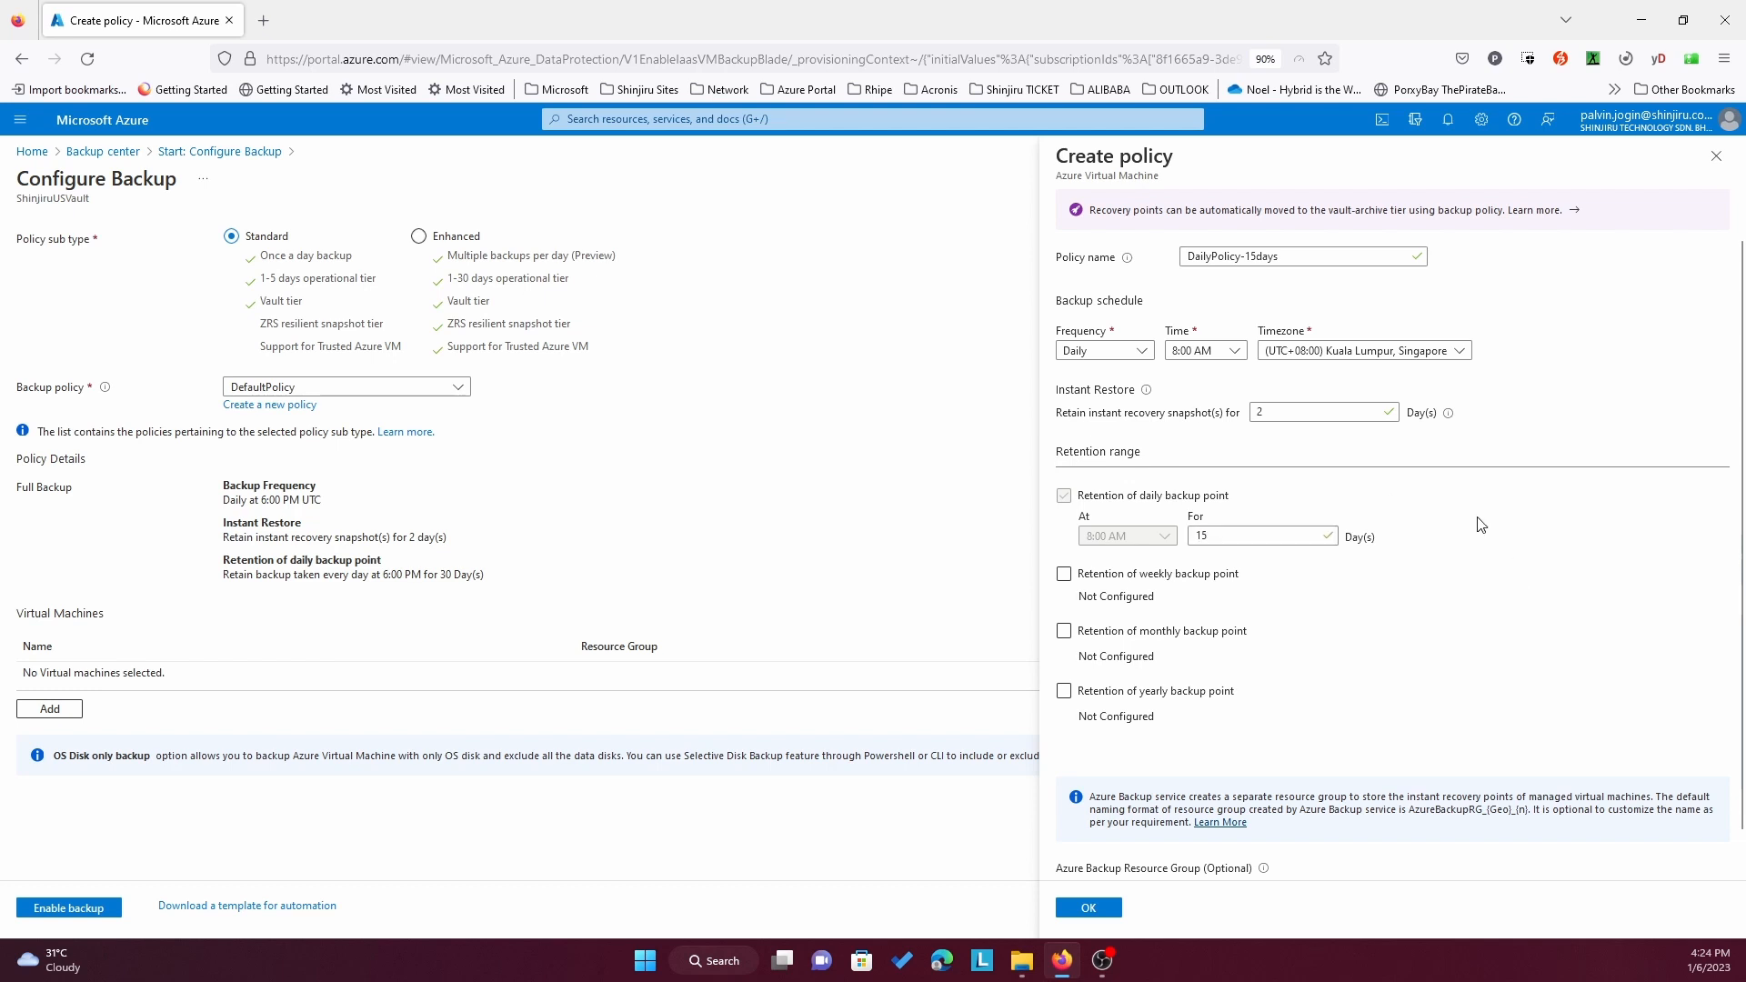
{"action": "left_click", "coordinate": [1481, 525]}
Schedule the daily backup at 3:00 AM and confirm the new policy.
{"action": "left_click", "coordinate": [1199, 352]}
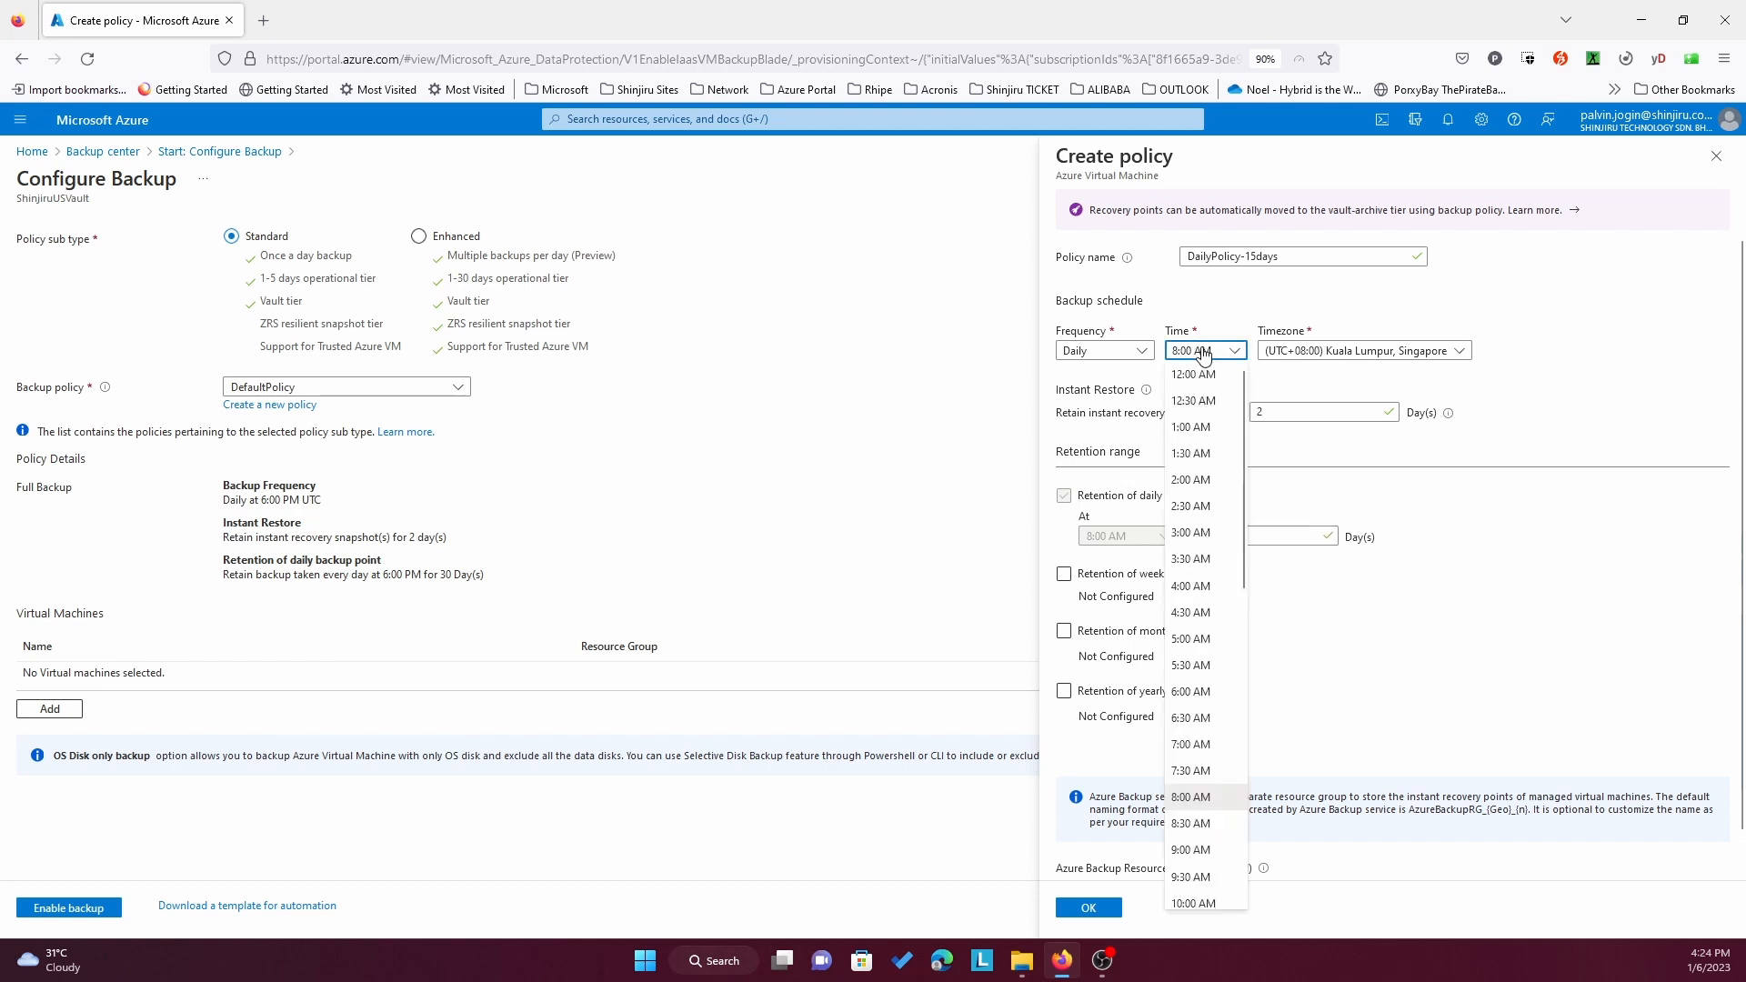
{"action": "left_click", "coordinate": [1200, 537]}
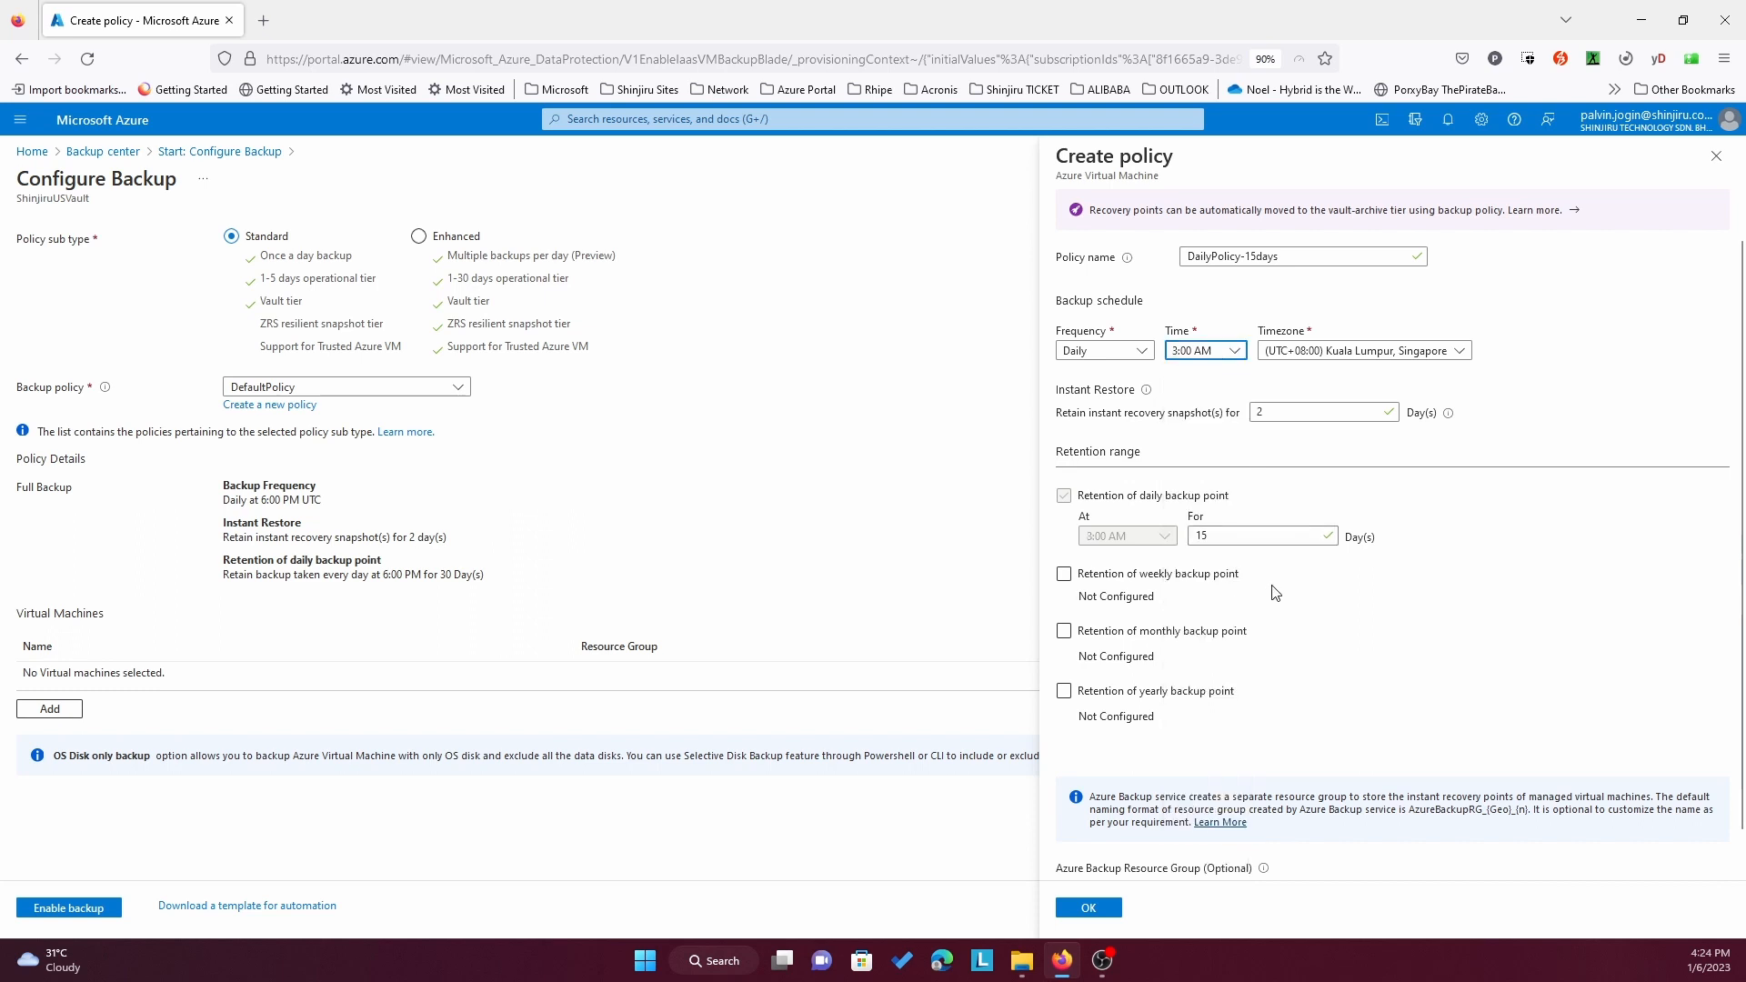
{"action": "scroll", "coordinate": [1372, 604], "scroll_direction": "down", "scroll_amount": 1}
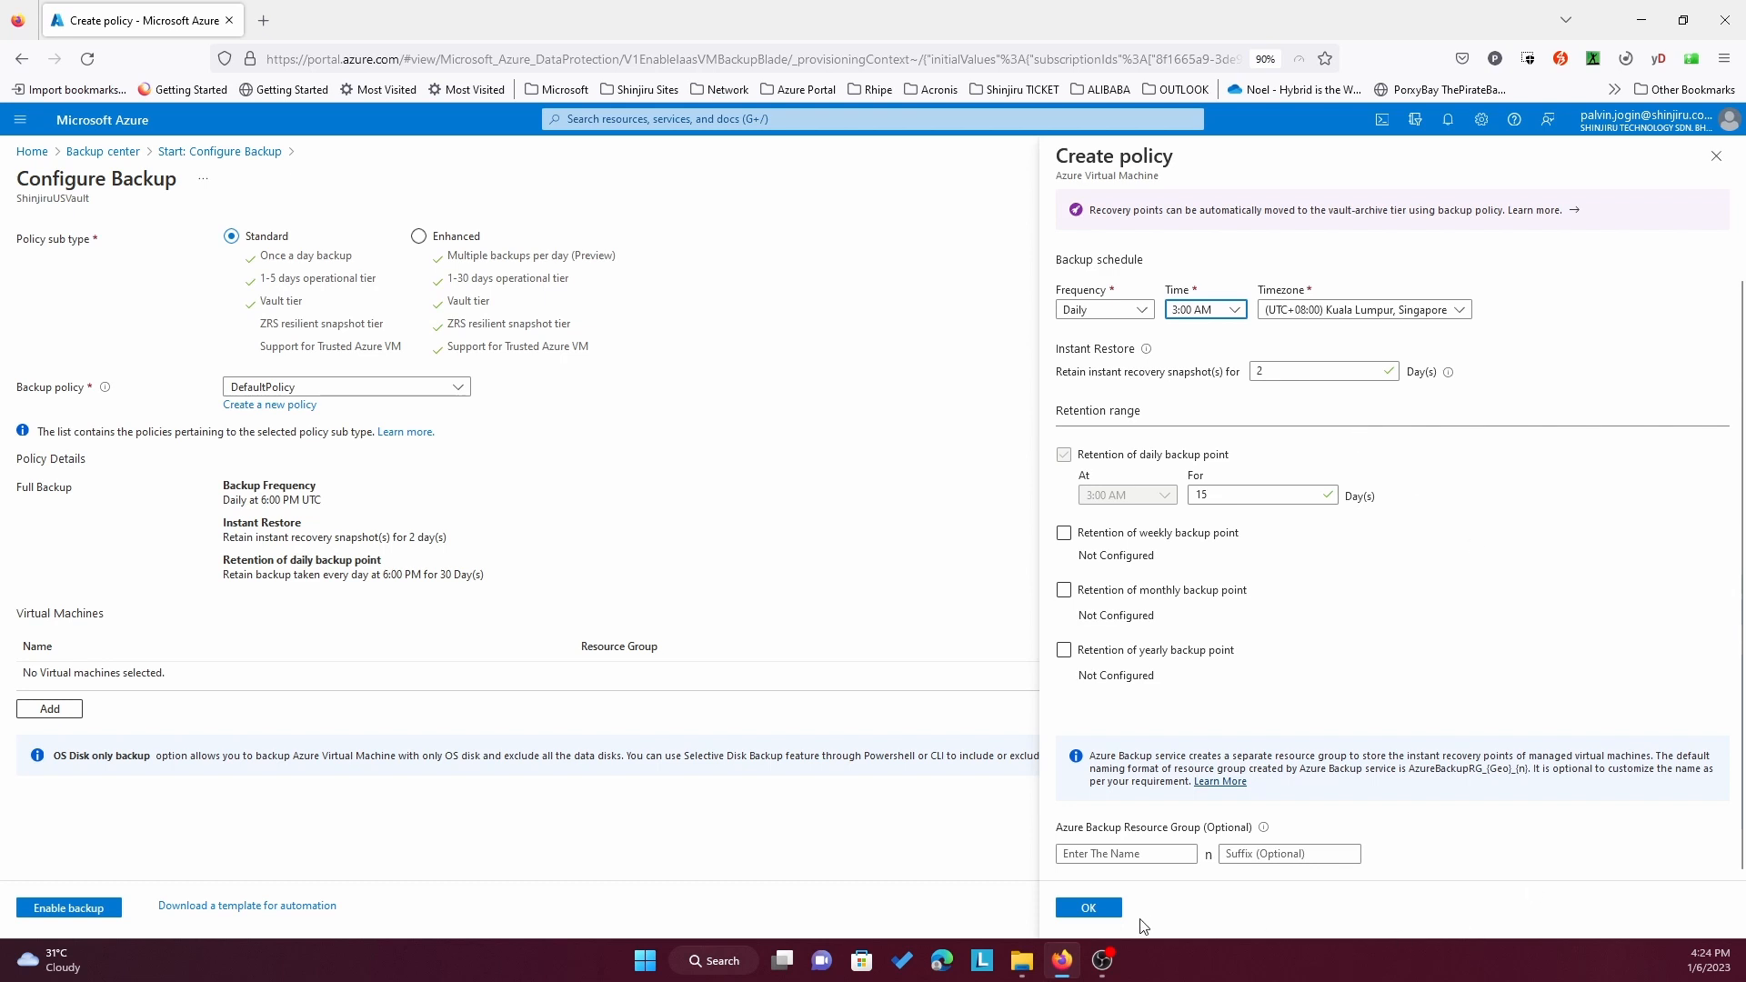
{"action": "left_click", "coordinate": [1104, 917]}
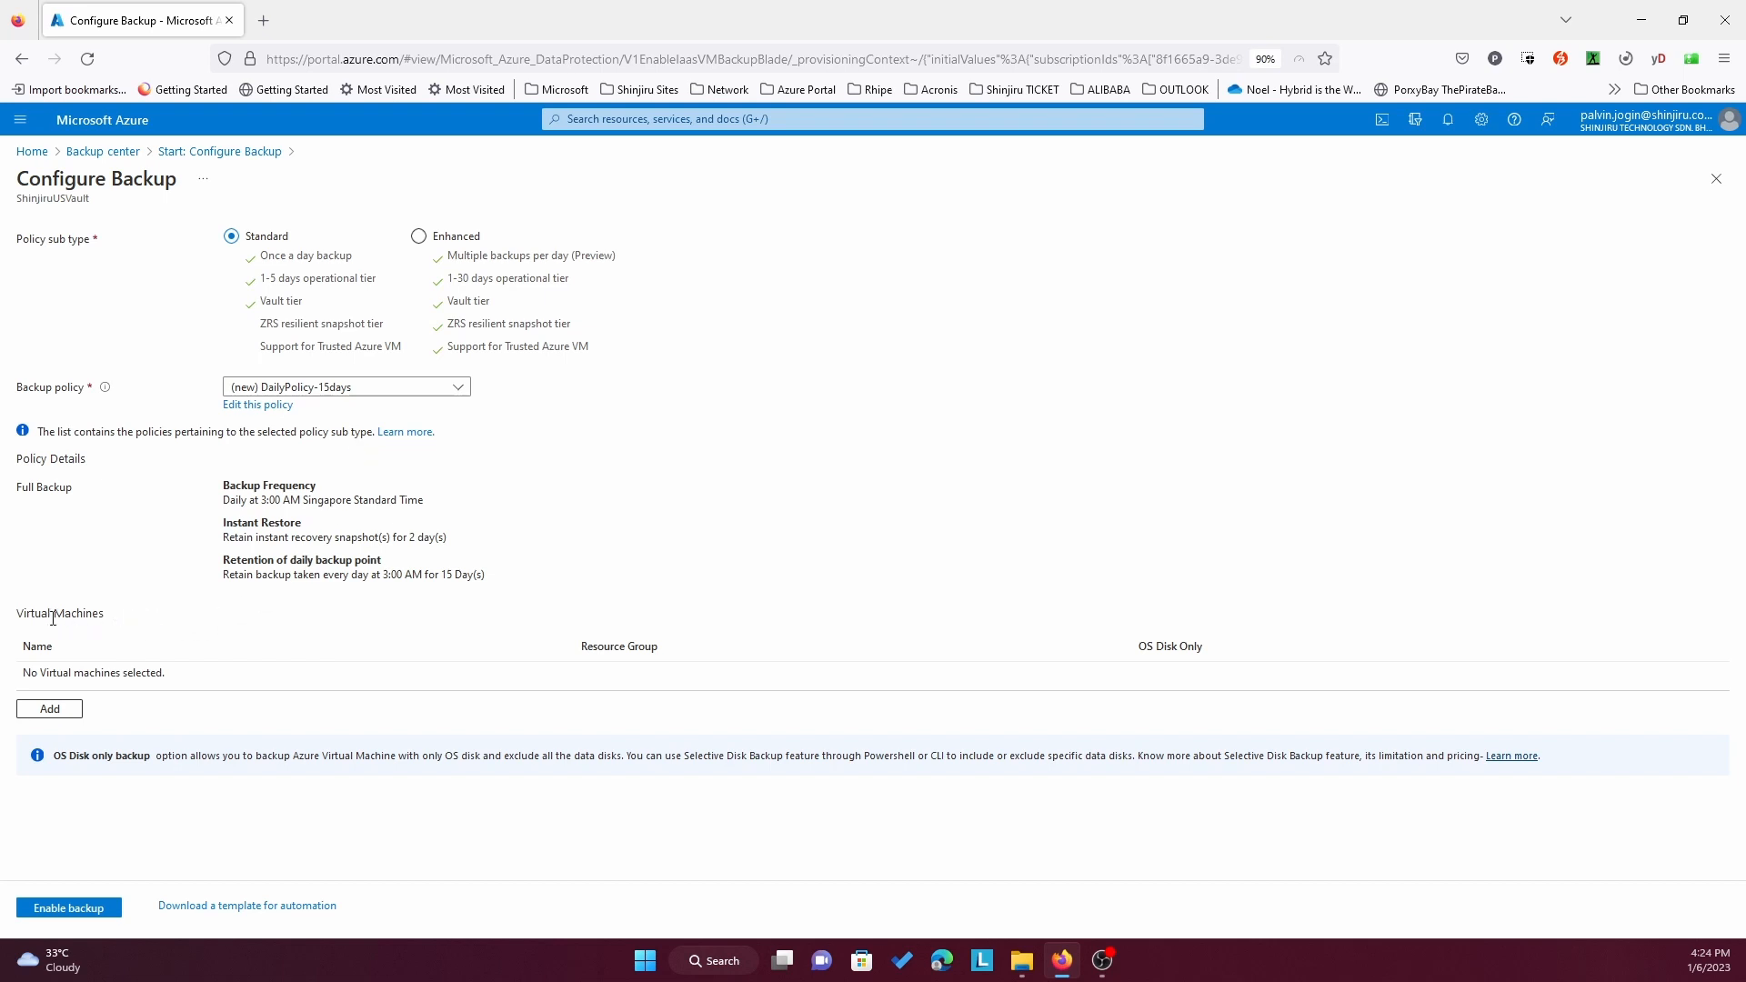
Add the virtual machine ShinjiruWeb01 to the backup configuration and enable the backup.
{"action": "left_click", "coordinate": [72, 717]}
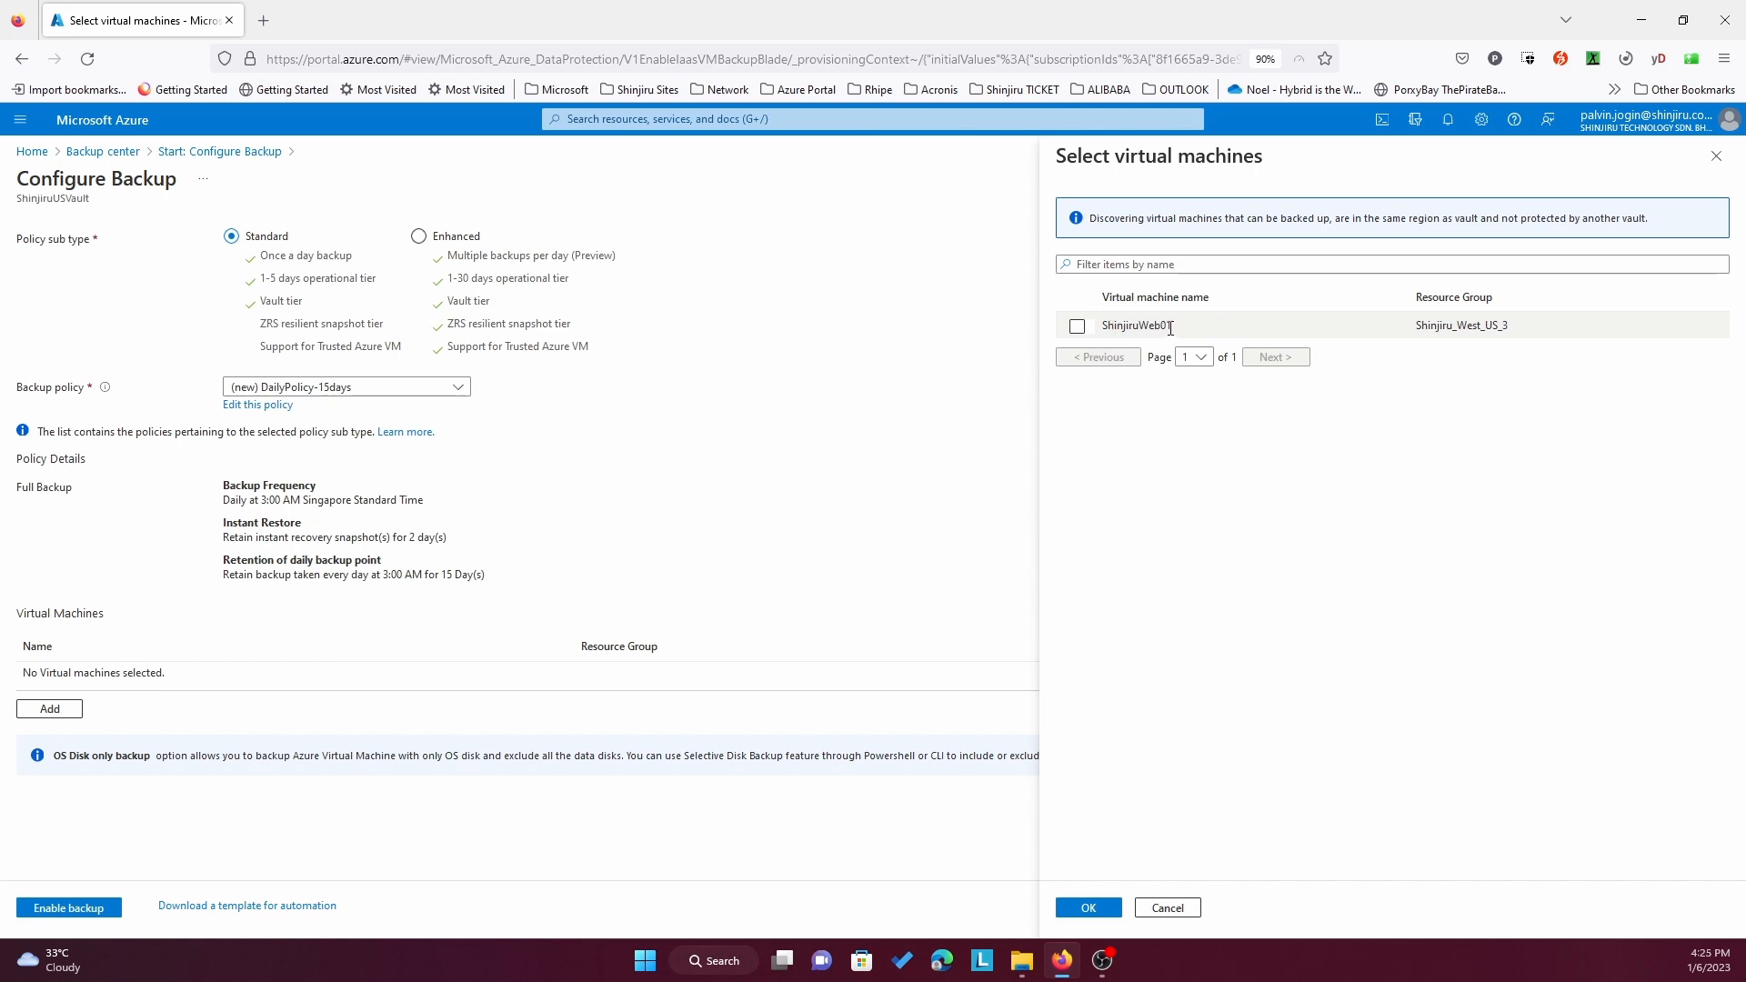
{"action": "left_click", "coordinate": [1077, 327]}
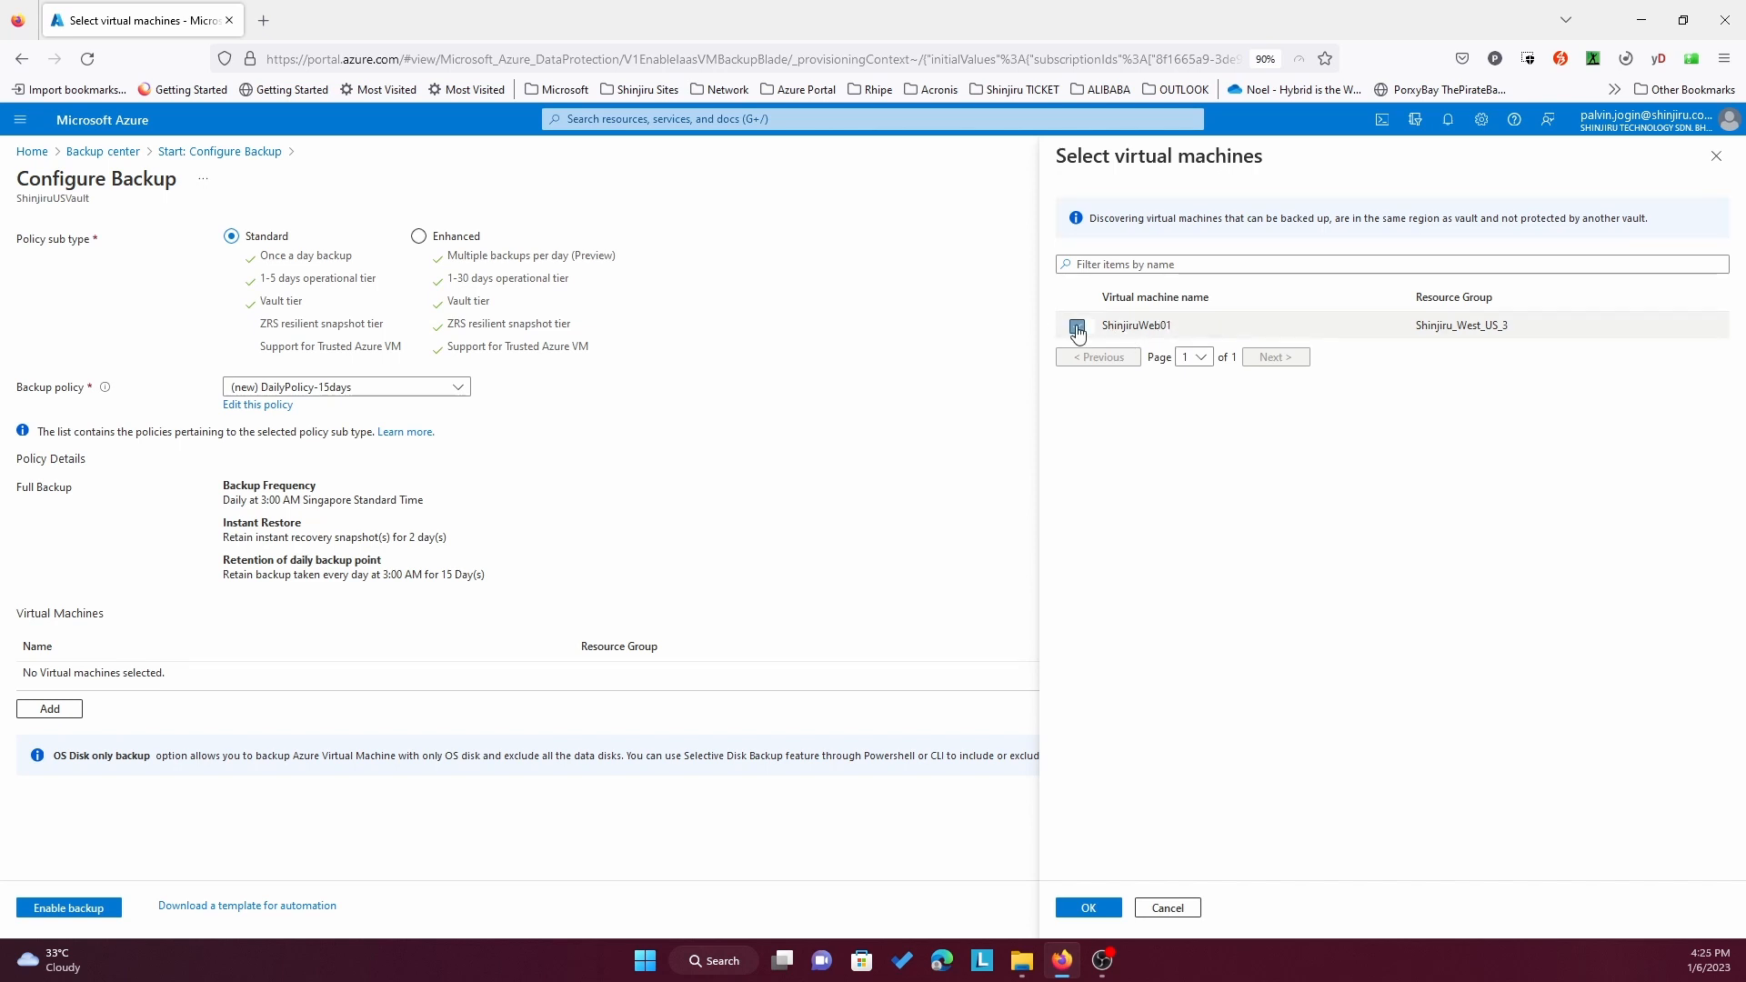
{"action": "left_click", "coordinate": [1104, 914]}
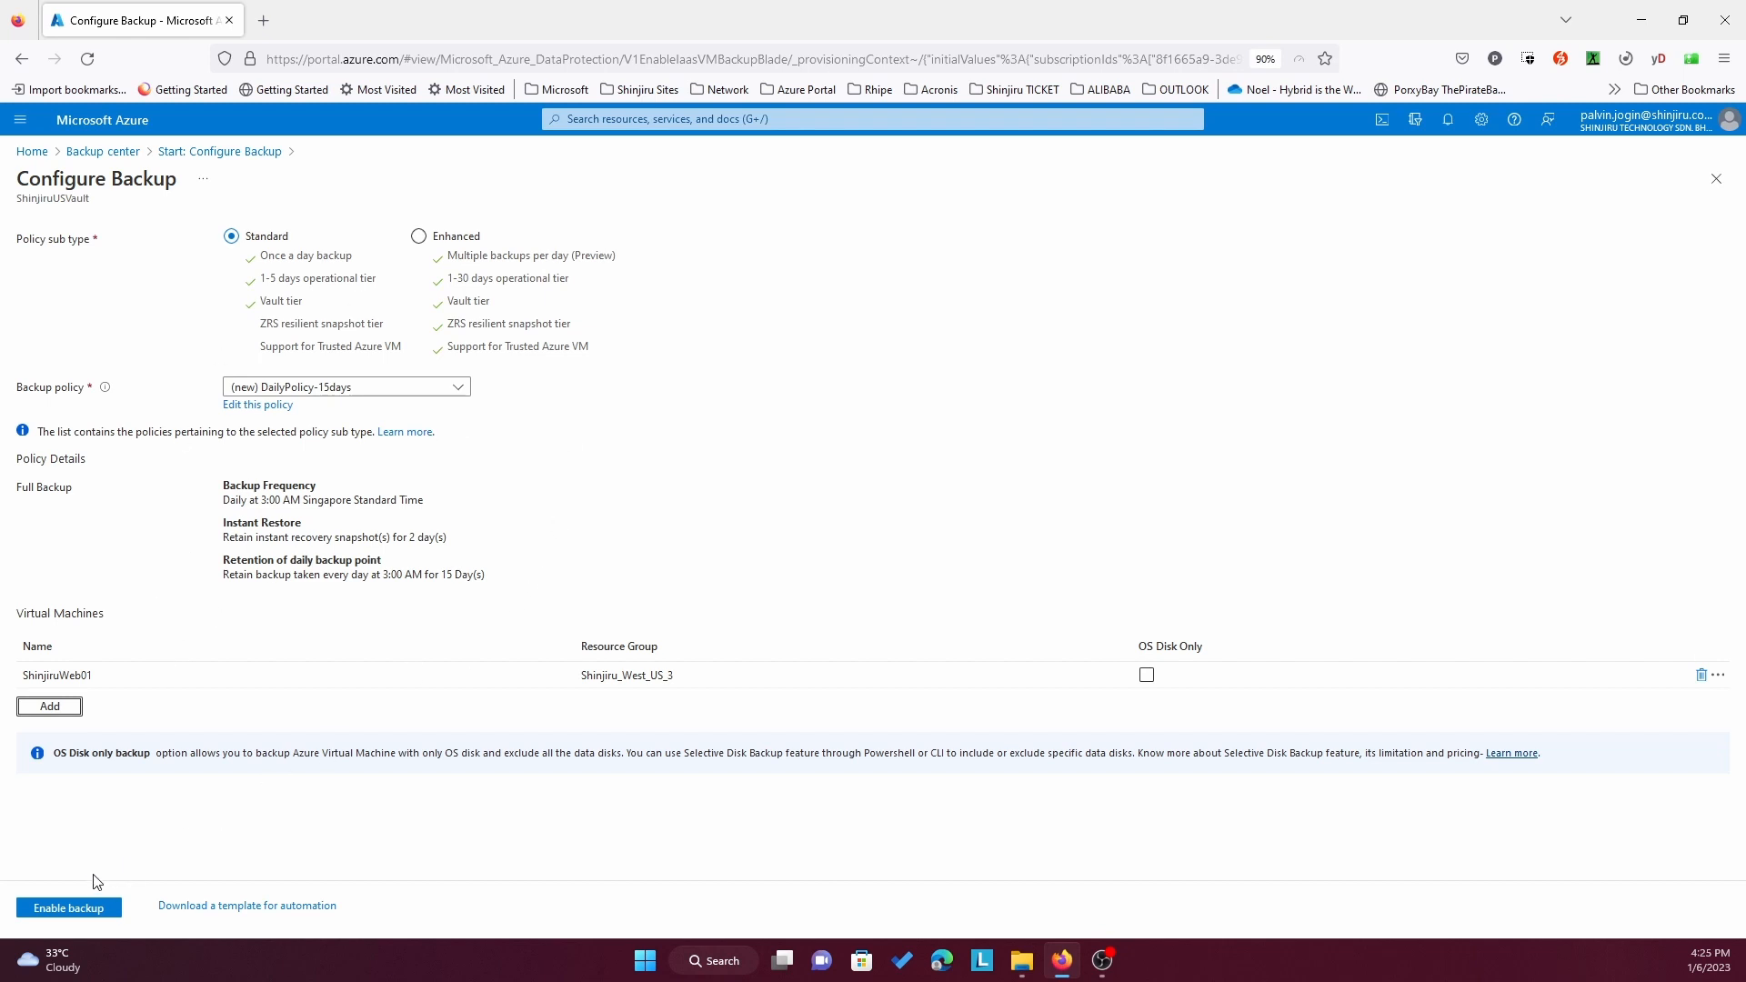
{"action": "left_click", "coordinate": [77, 918]}
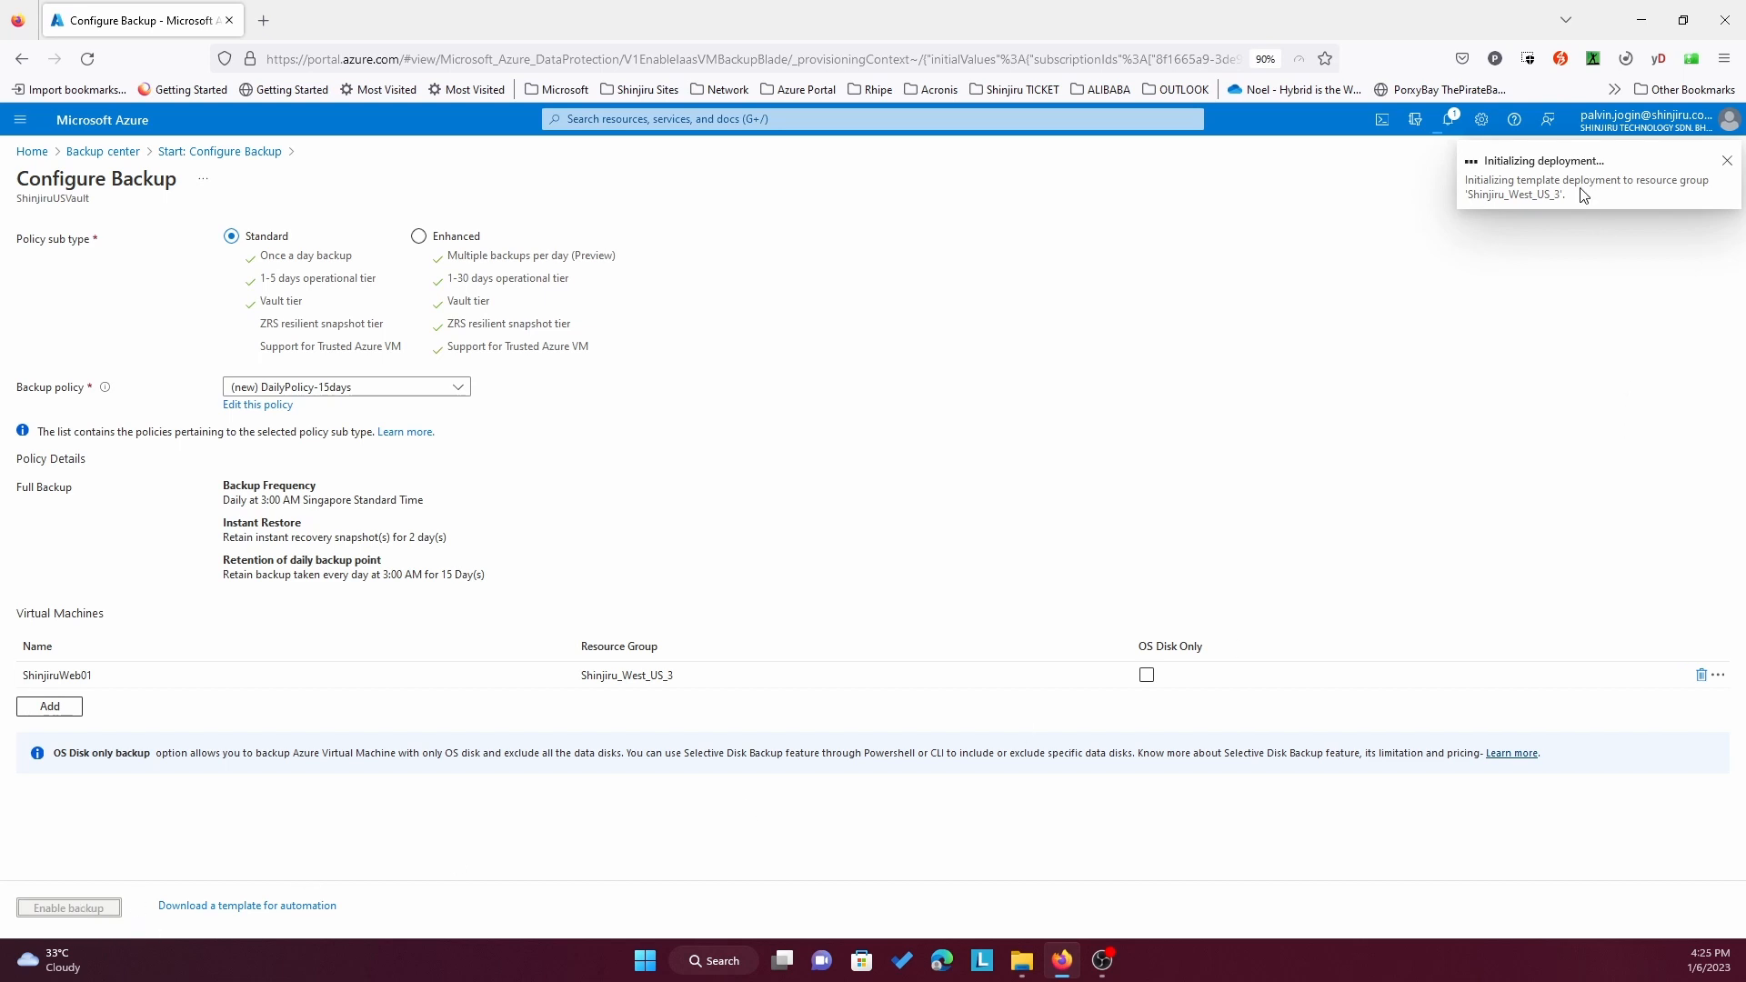
Open the vault from the backup deployment's details and return to Backup center through the recent "backup" search.
{"action": "left_click", "coordinate": [1450, 122]}
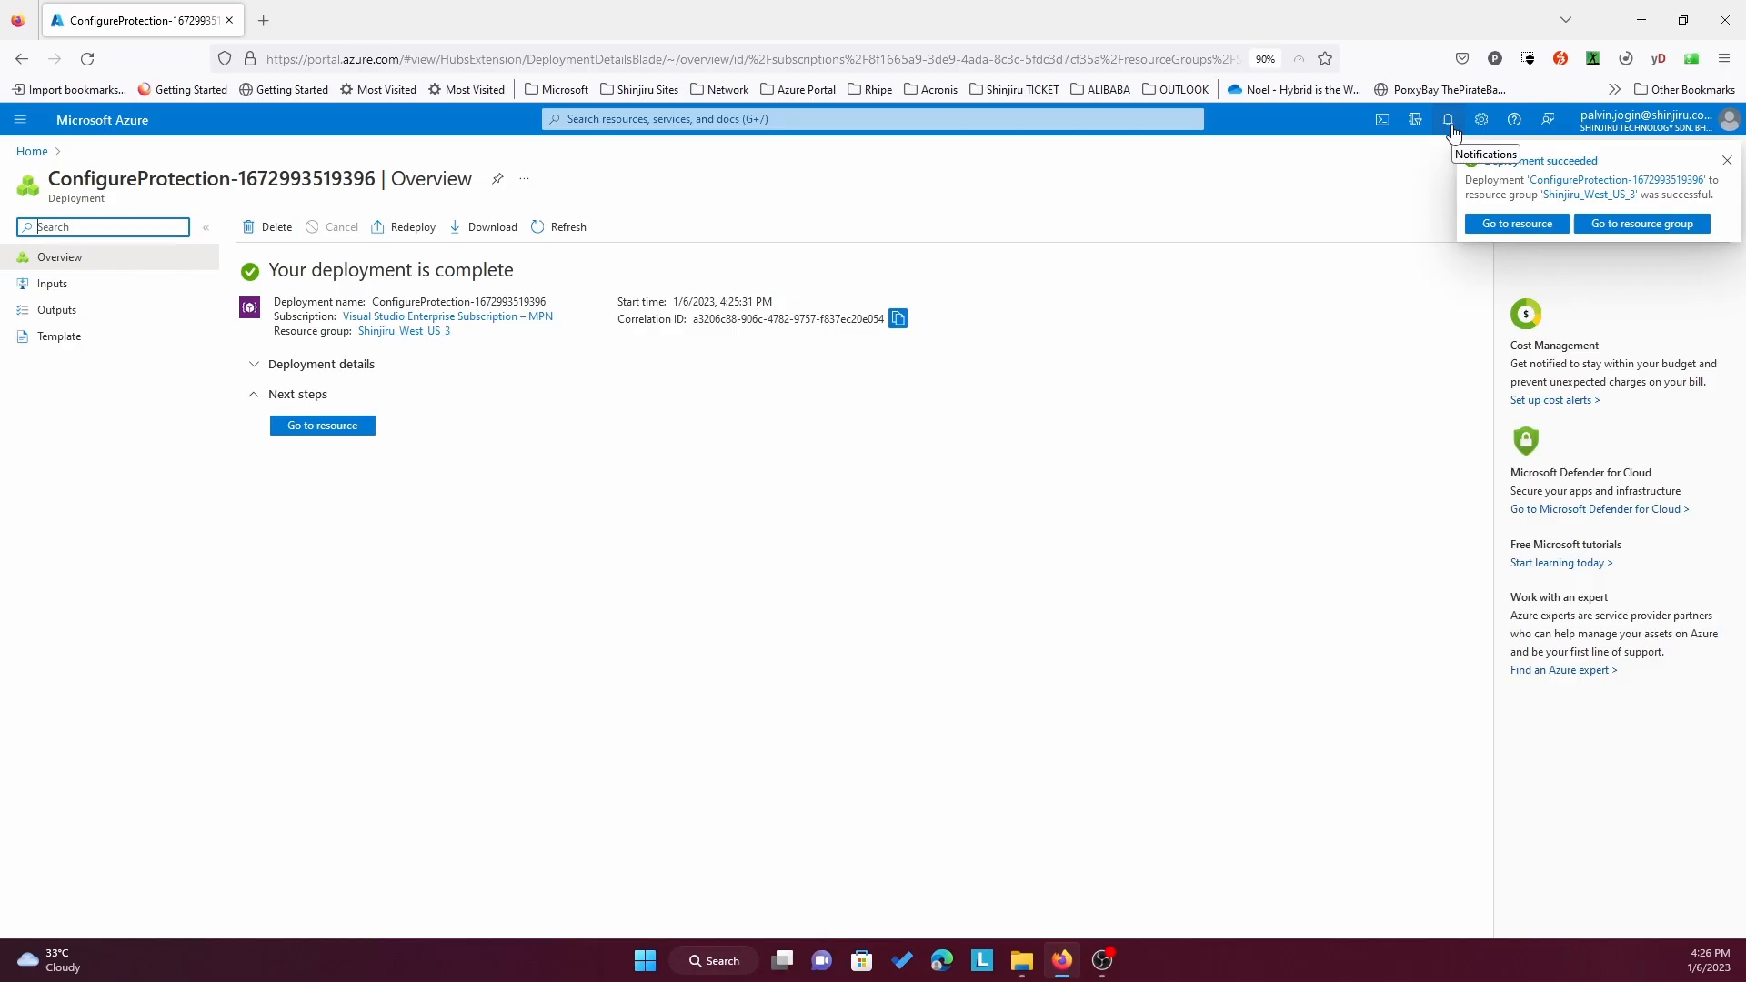
{"action": "left_click", "coordinate": [318, 428]}
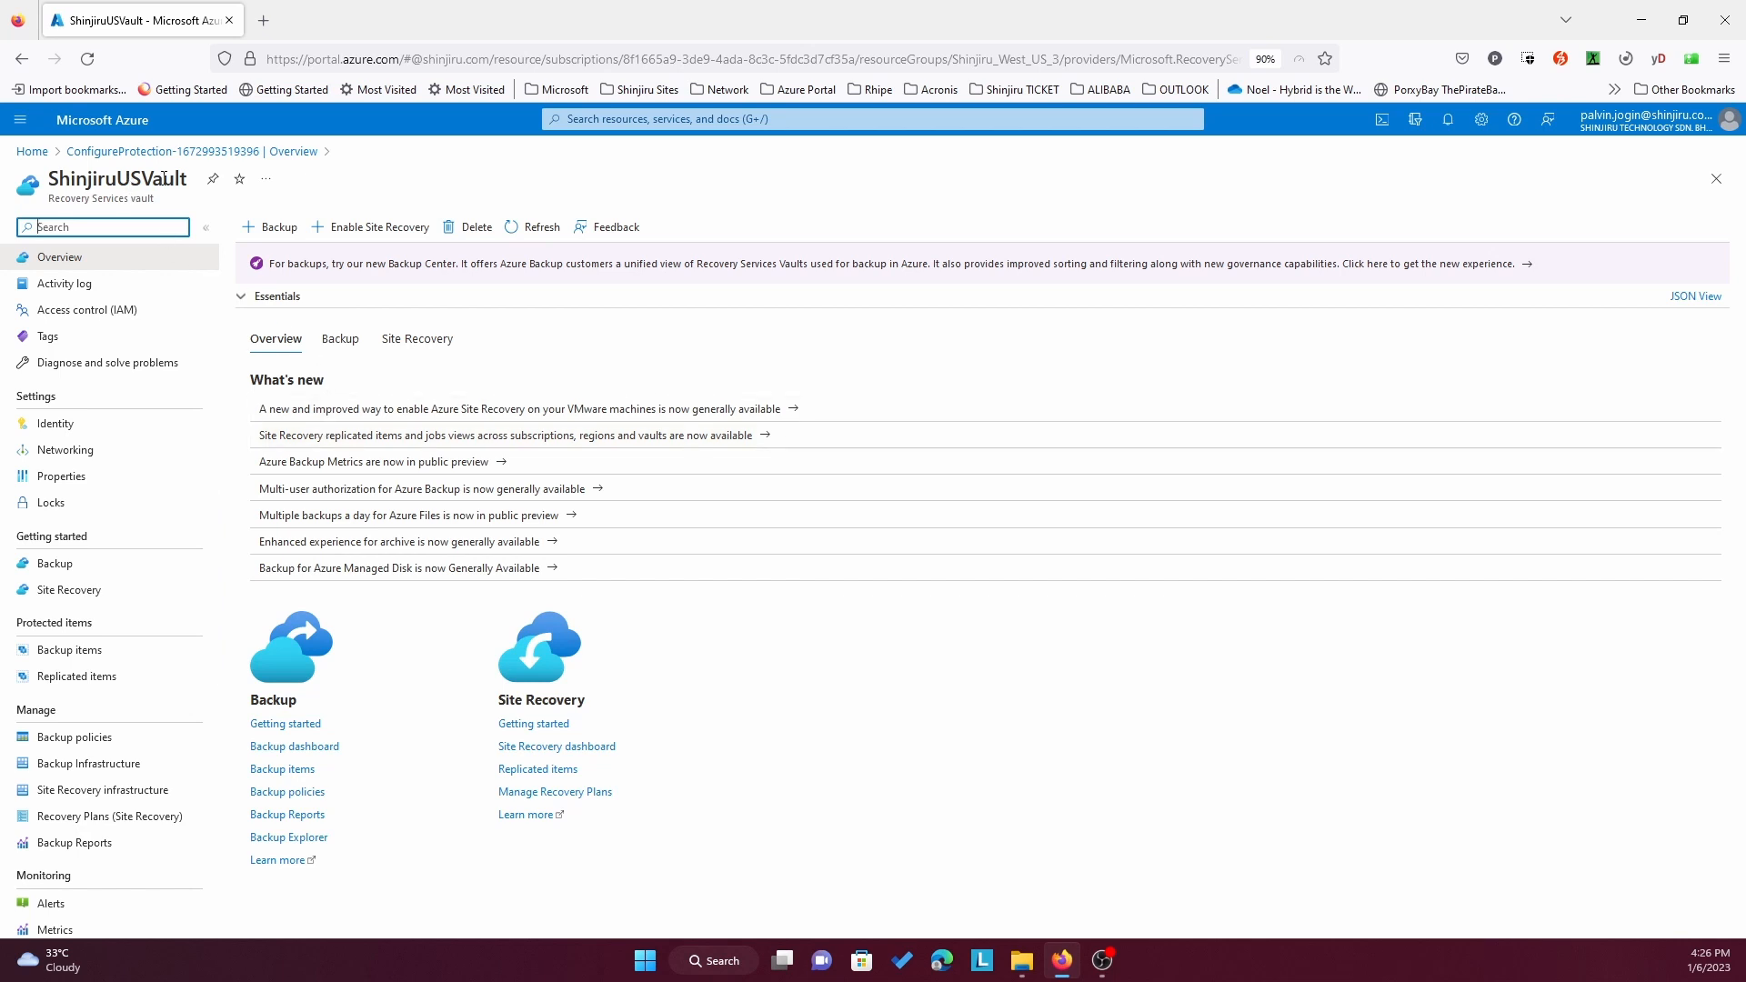
{"action": "left_click", "coordinate": [582, 119]}
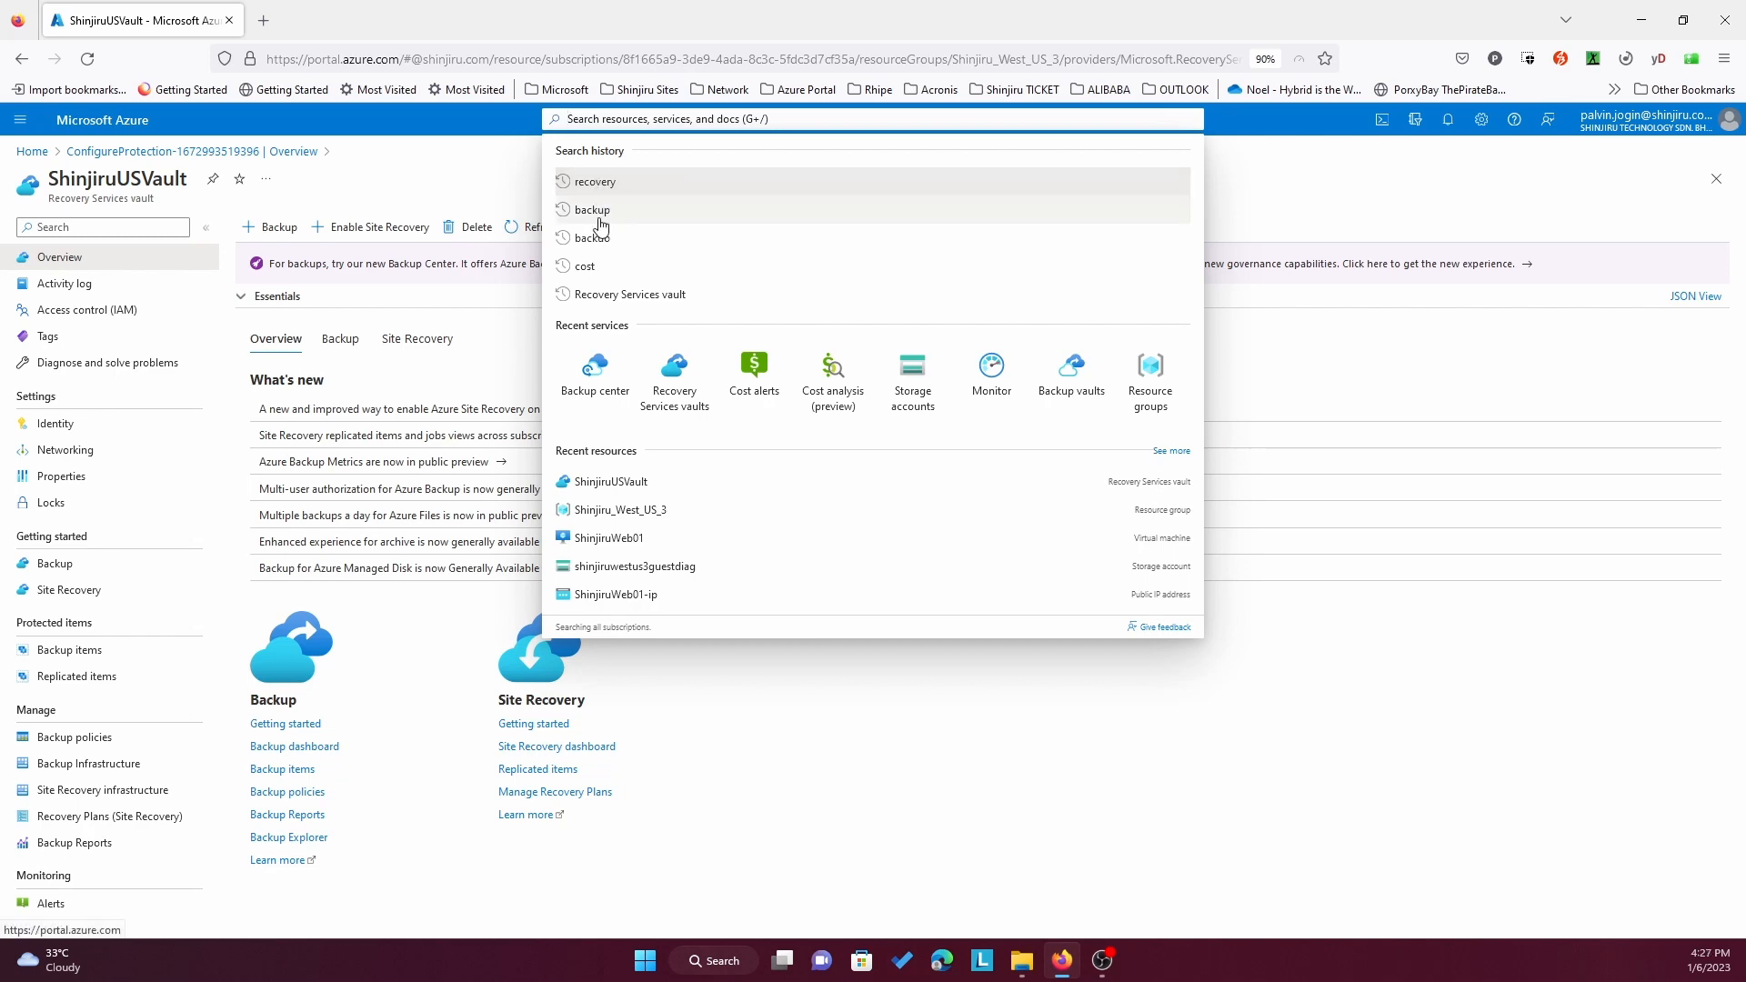
{"action": "left_click", "coordinate": [600, 216]}
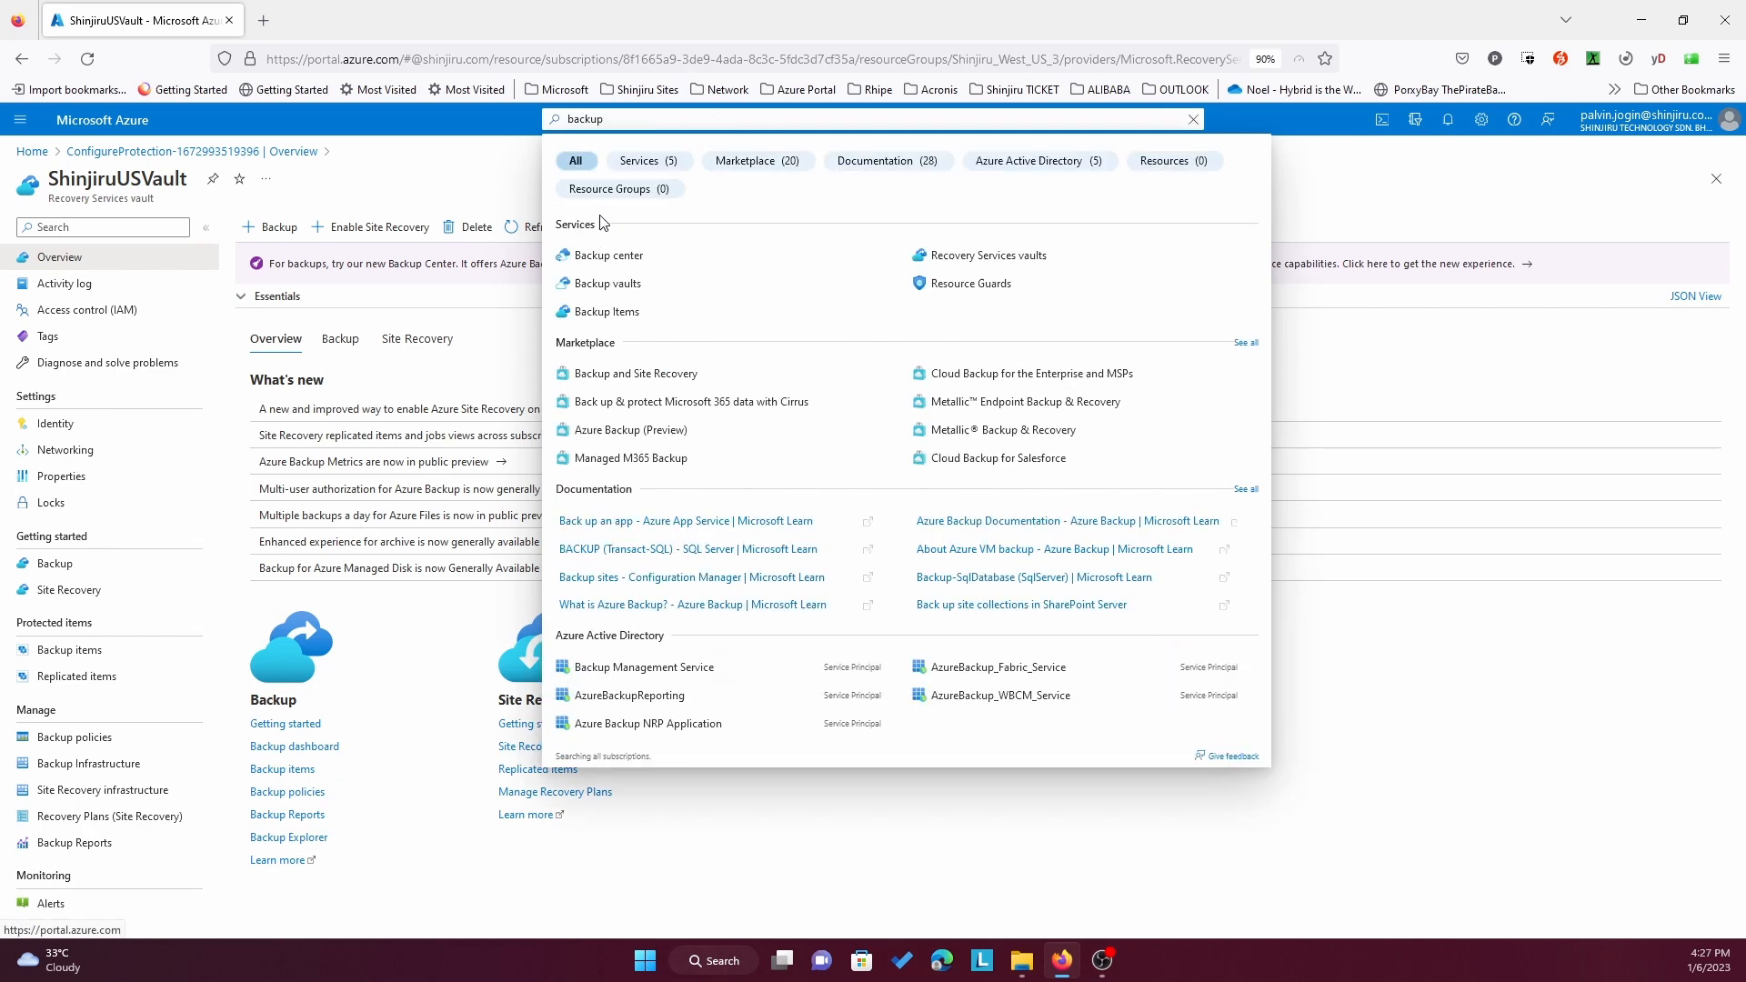
{"action": "left_click", "coordinate": [597, 262]}
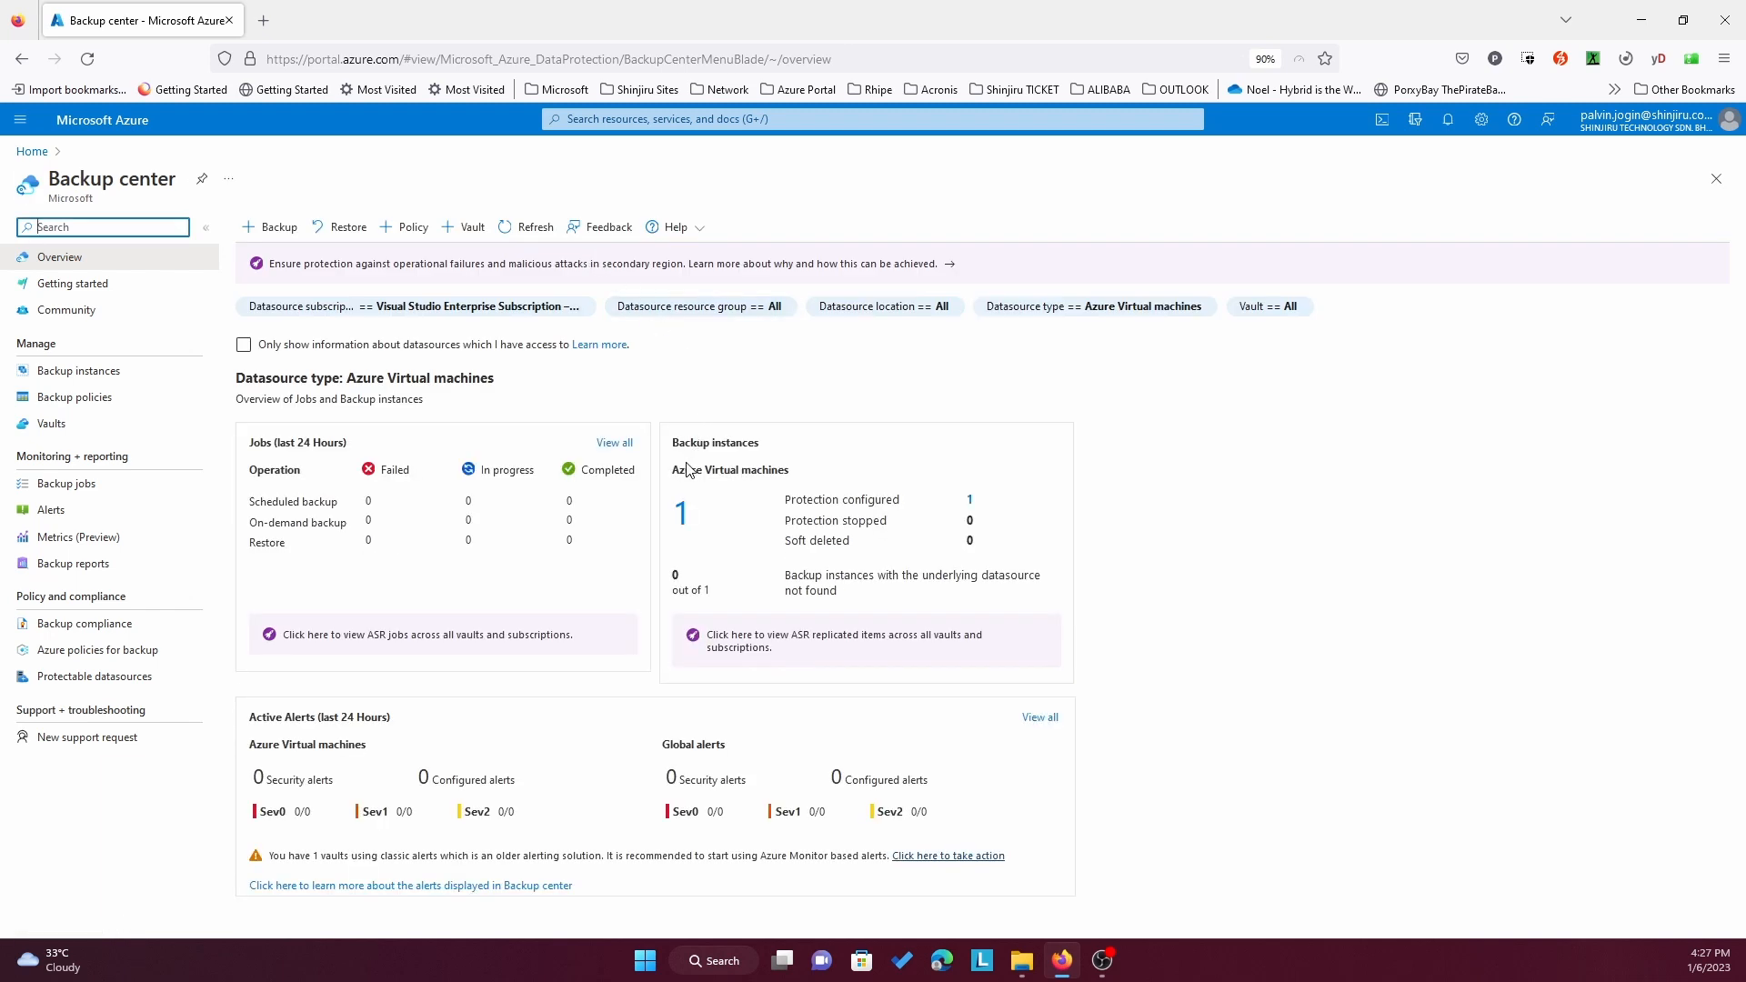
Examine the Azure virtual machine backup instances with protection configured and return to the Backup center overview.
{"action": "left_click_drag", "start_coordinate": [673, 470], "coordinate": [791, 491]}
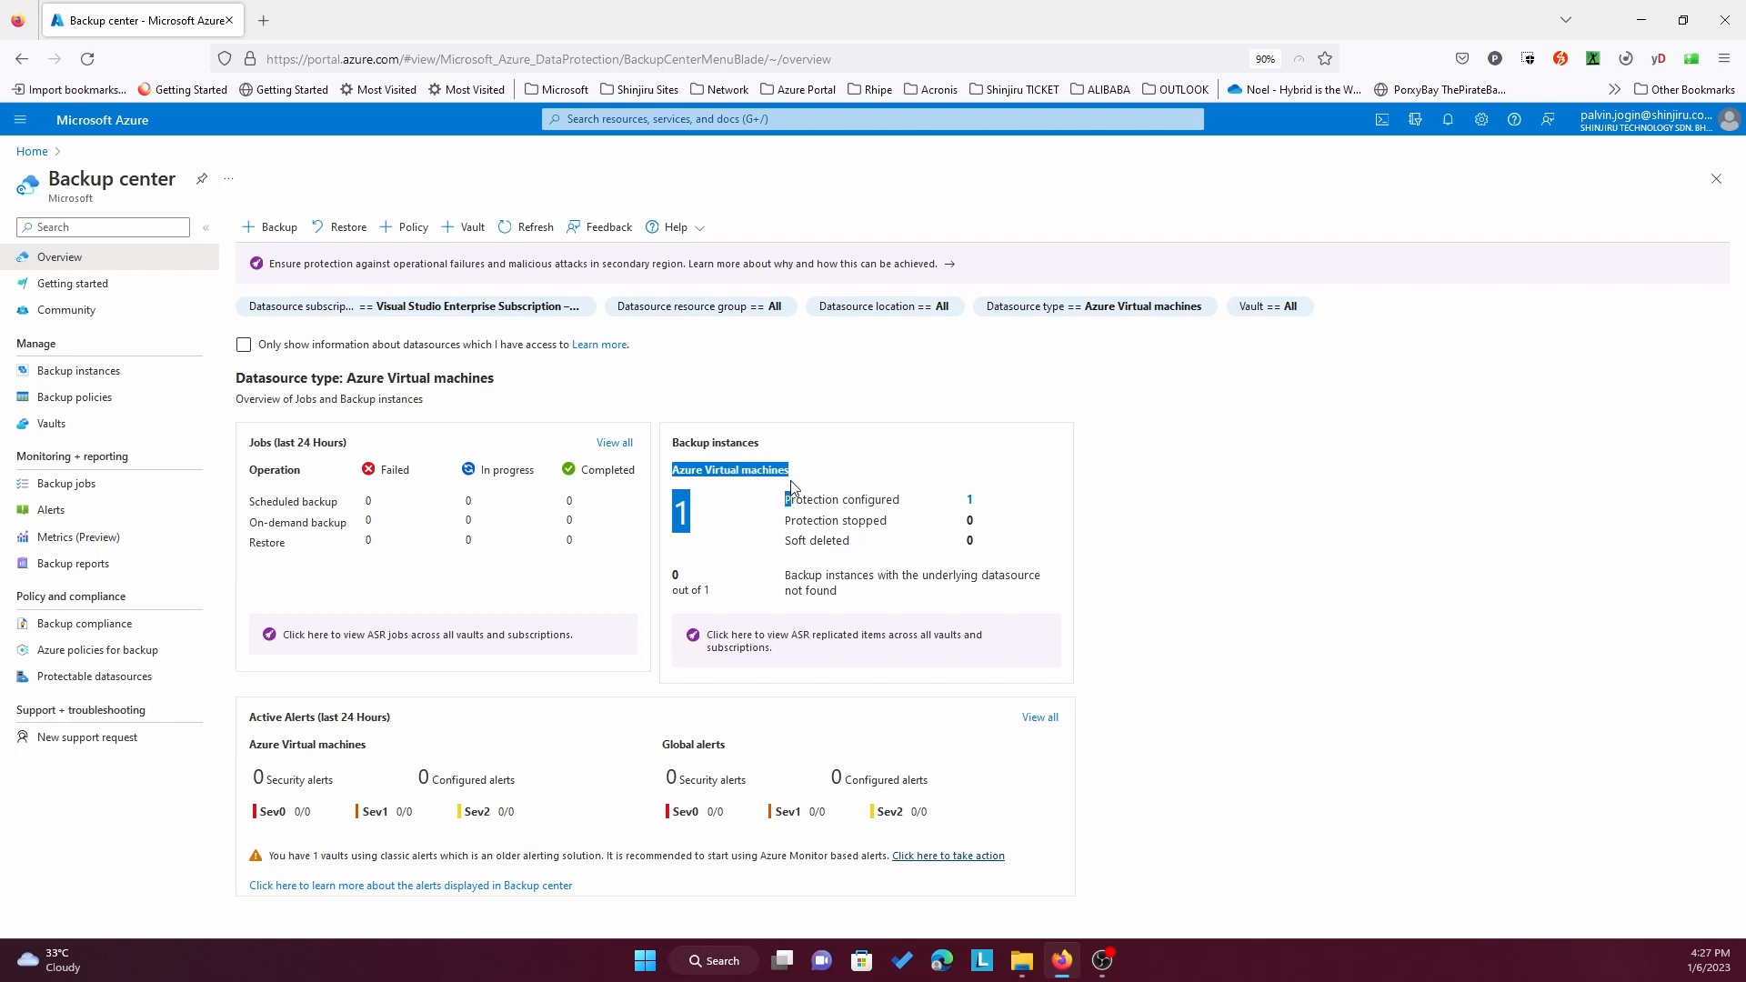
{"action": "left_click", "coordinate": [691, 540]}
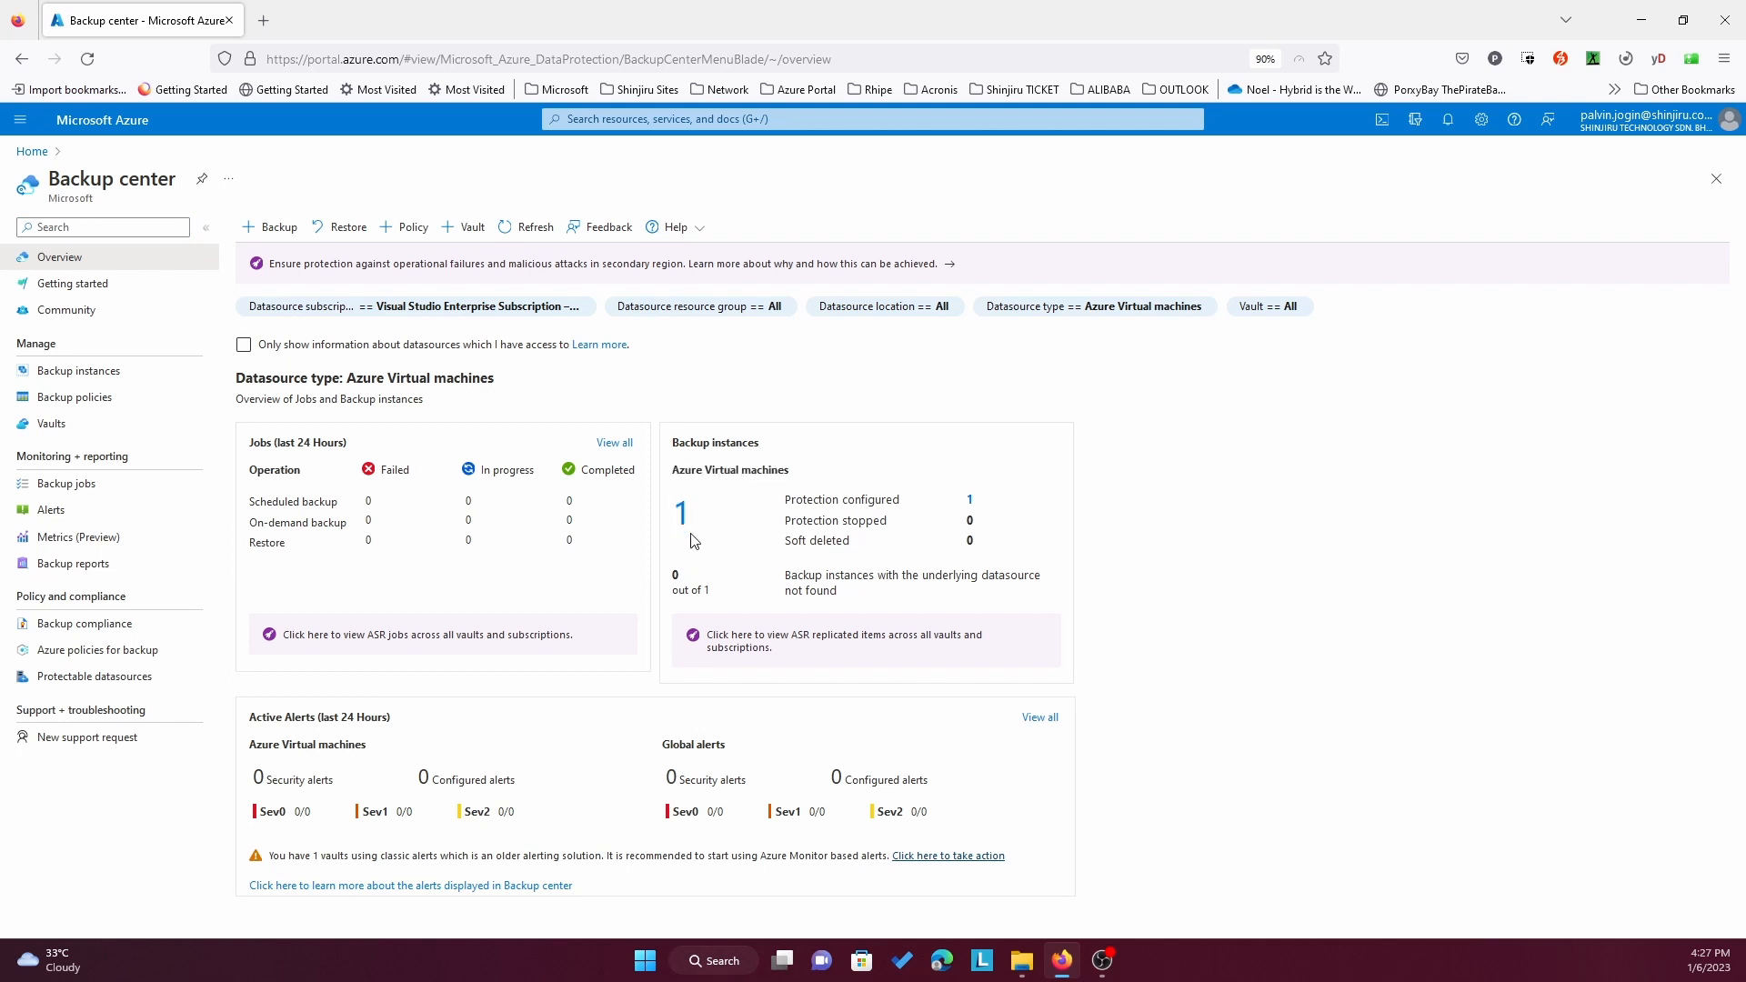
{"action": "left_click", "coordinate": [969, 500]}
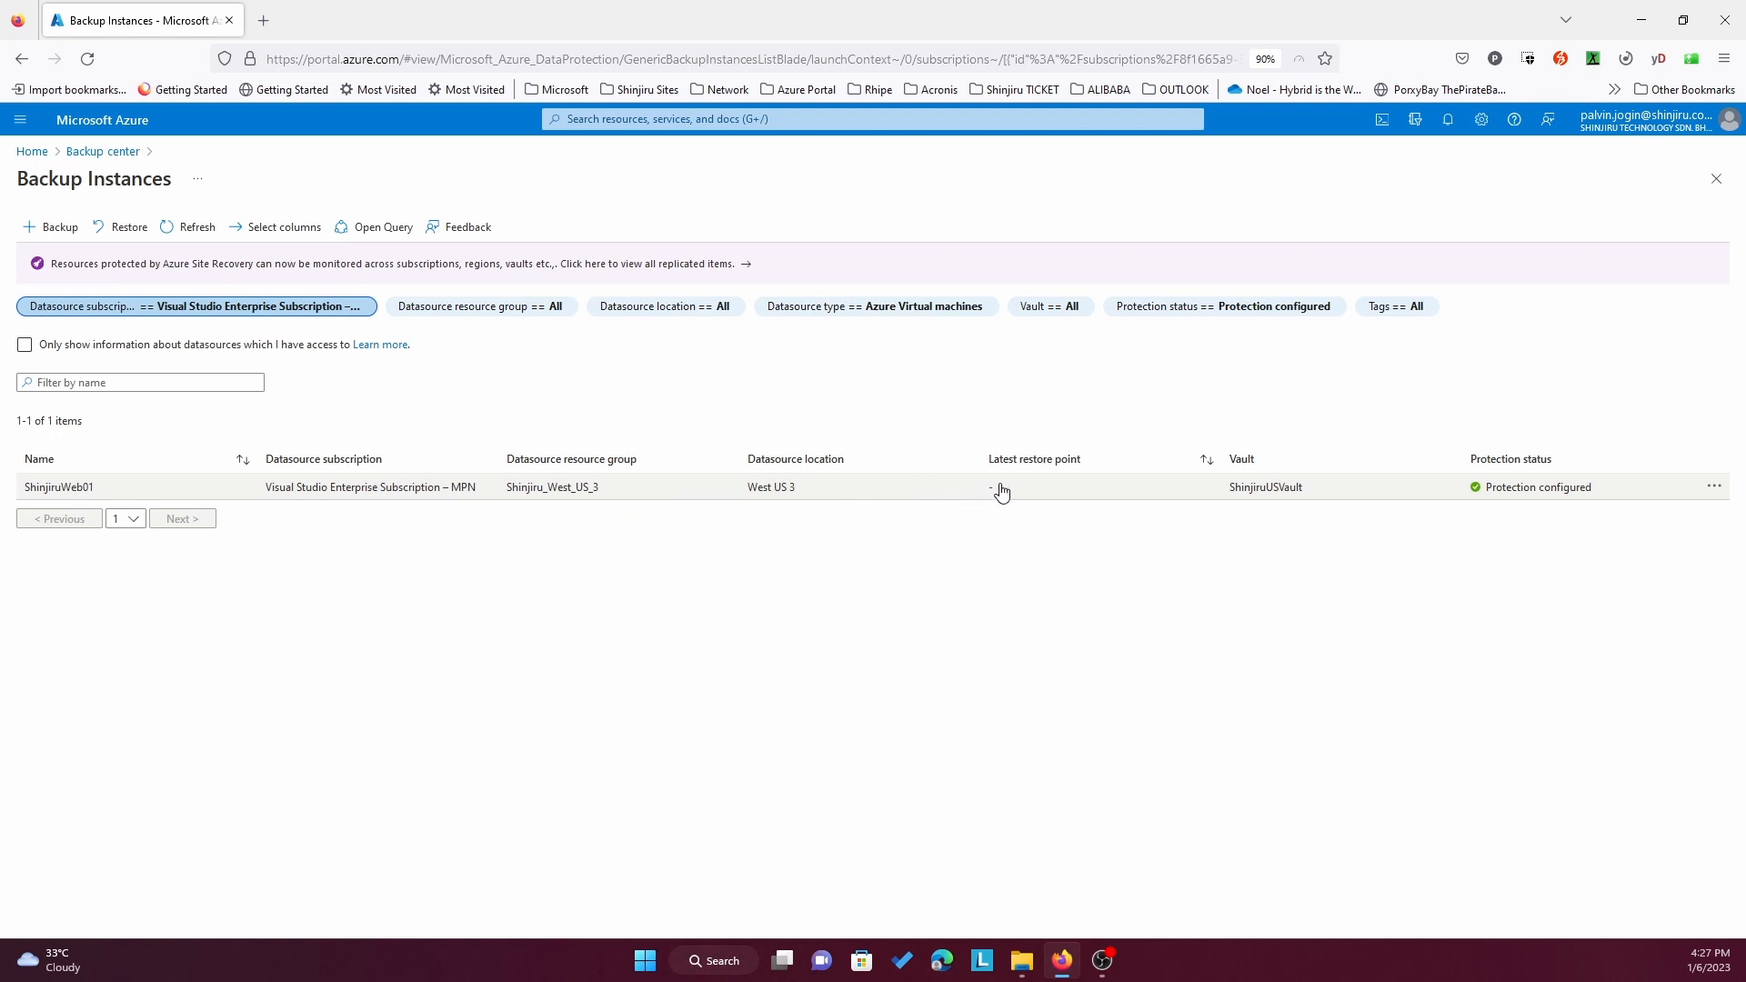
{"action": "left_click", "coordinate": [99, 157]}
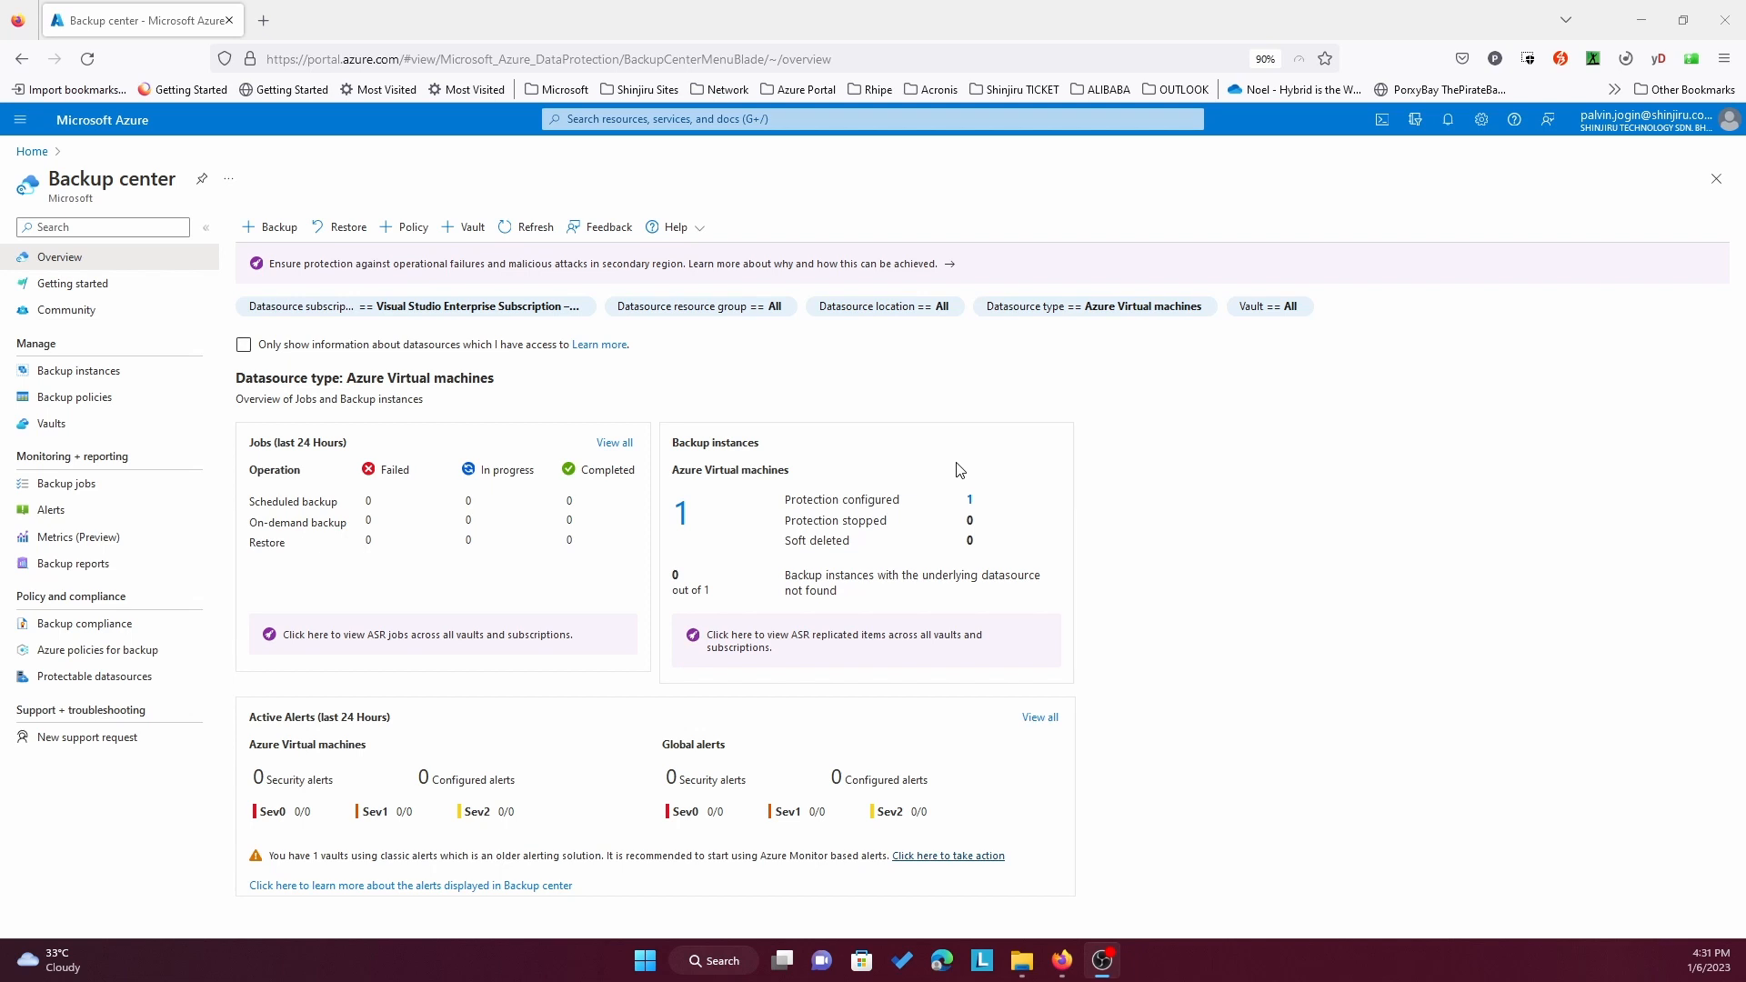
Open the Backup page of the virtual machine ShinjiruWeb01 from the portal home and check its available restore points.
{"action": "left_click", "coordinate": [36, 157]}
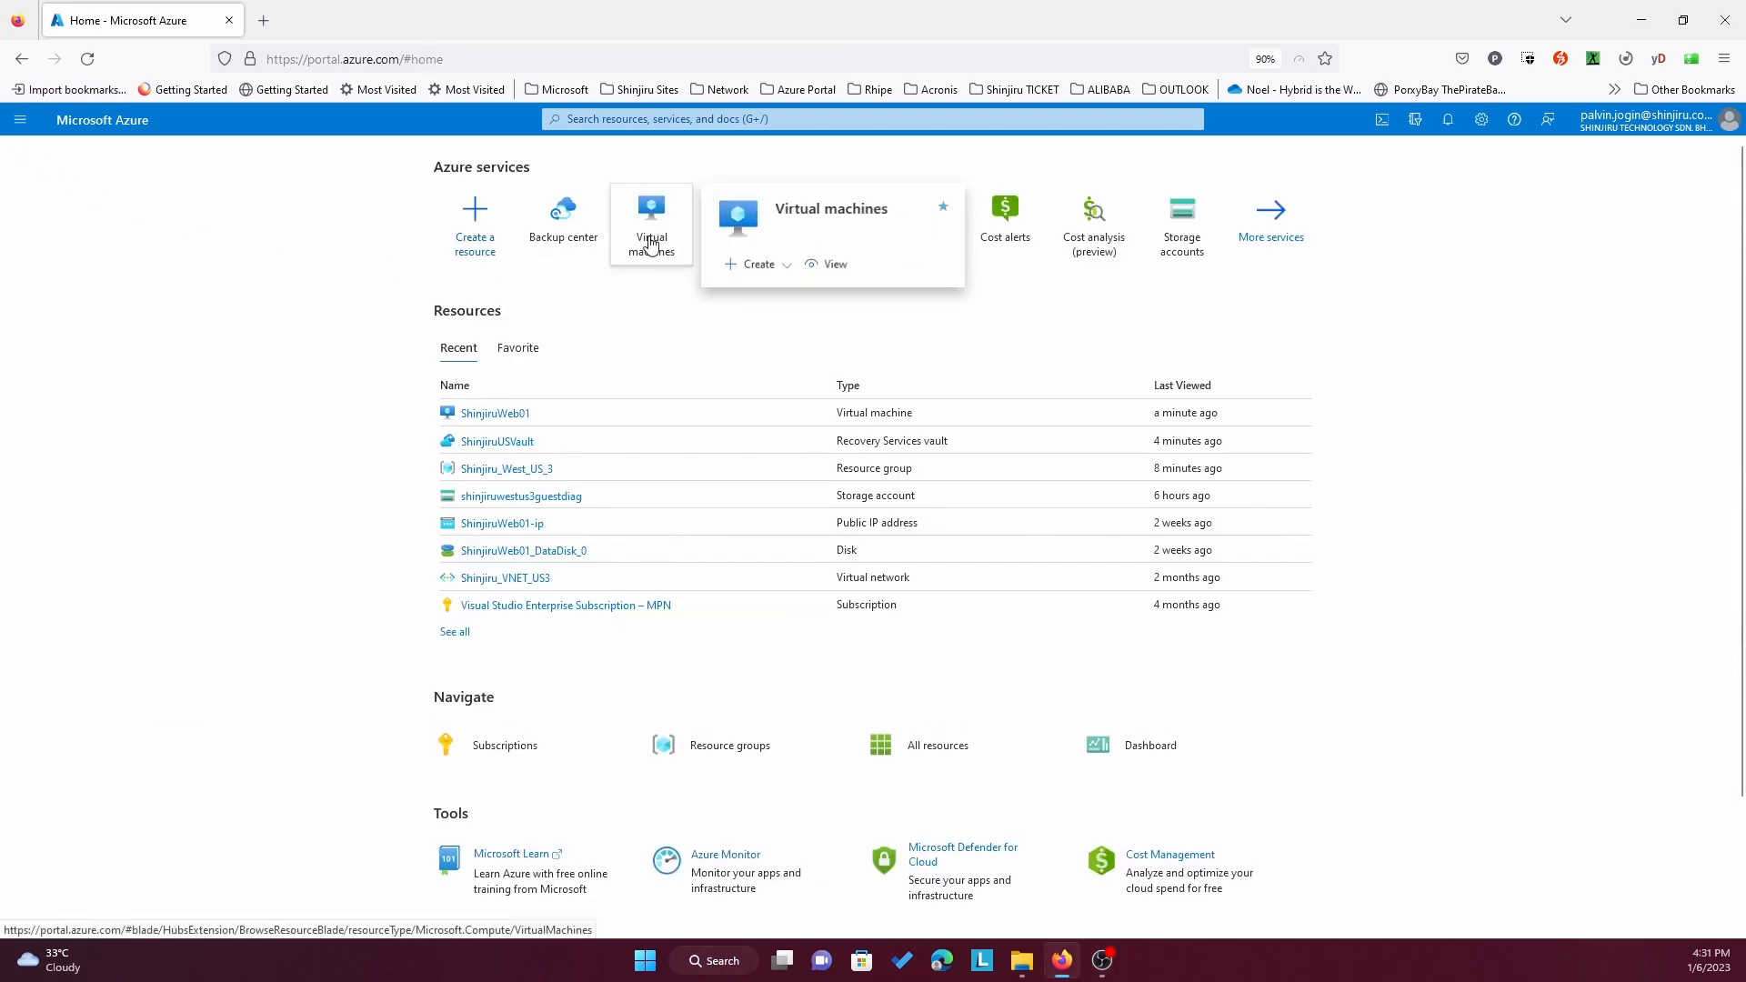
{"action": "left_click", "coordinate": [651, 240]}
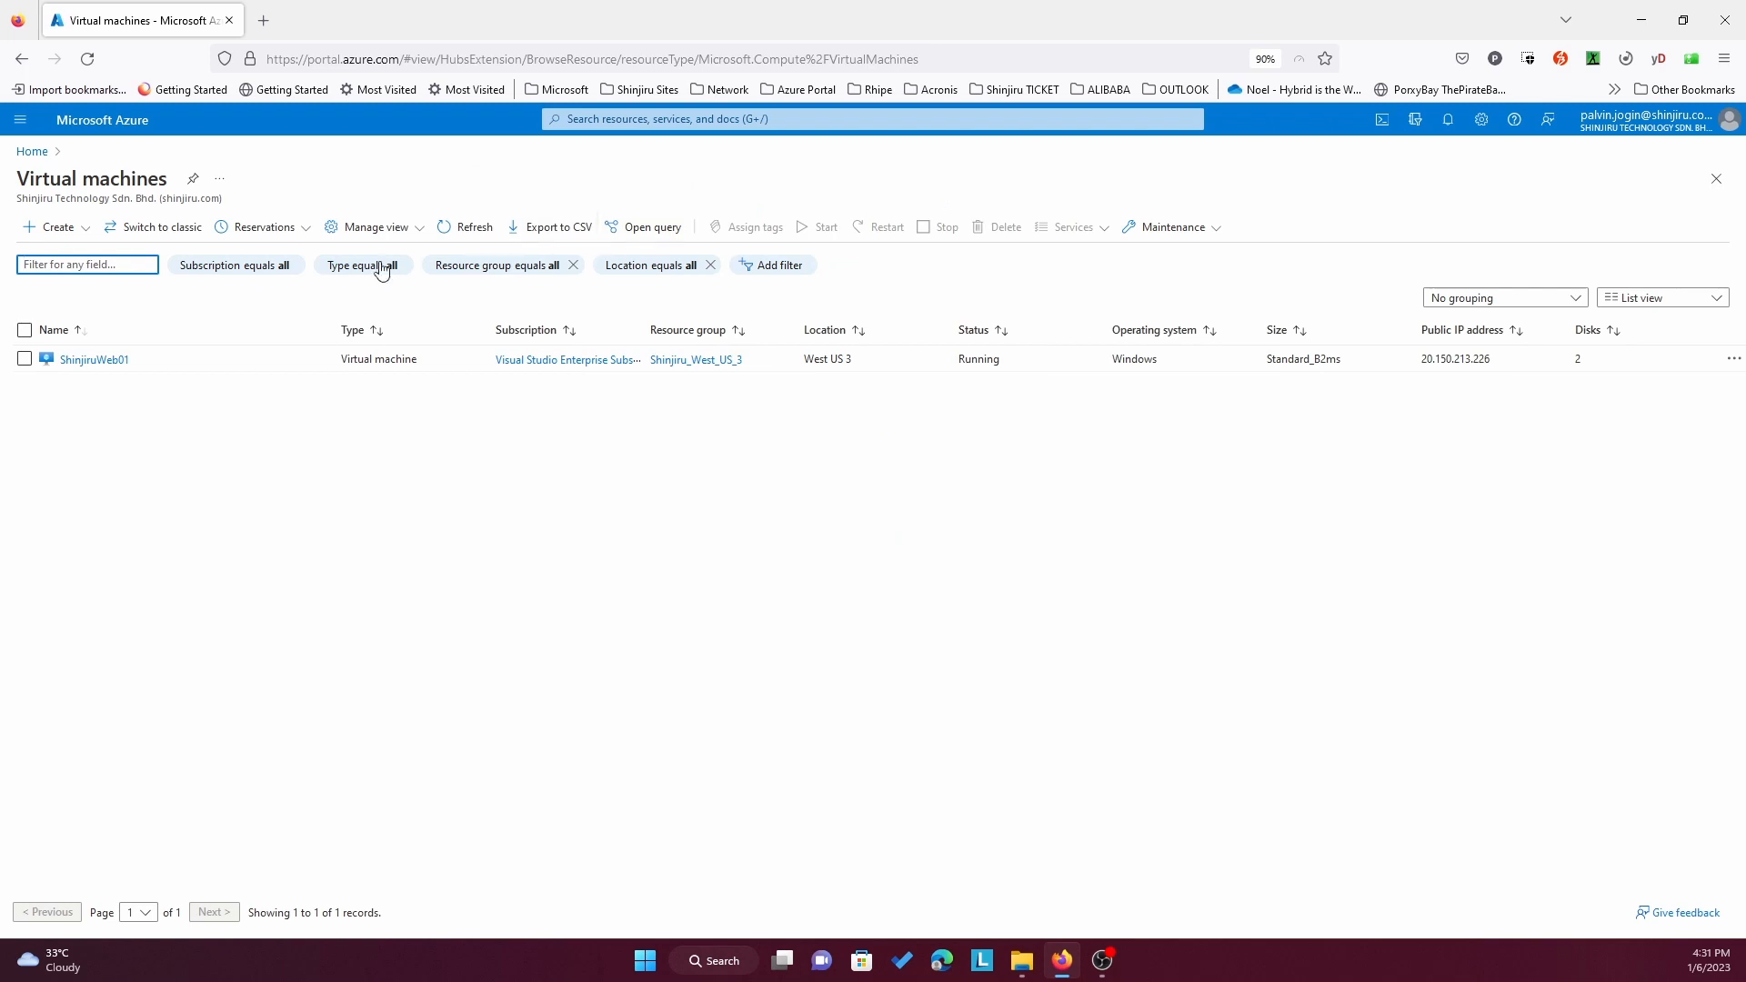
{"action": "left_click", "coordinate": [66, 362]}
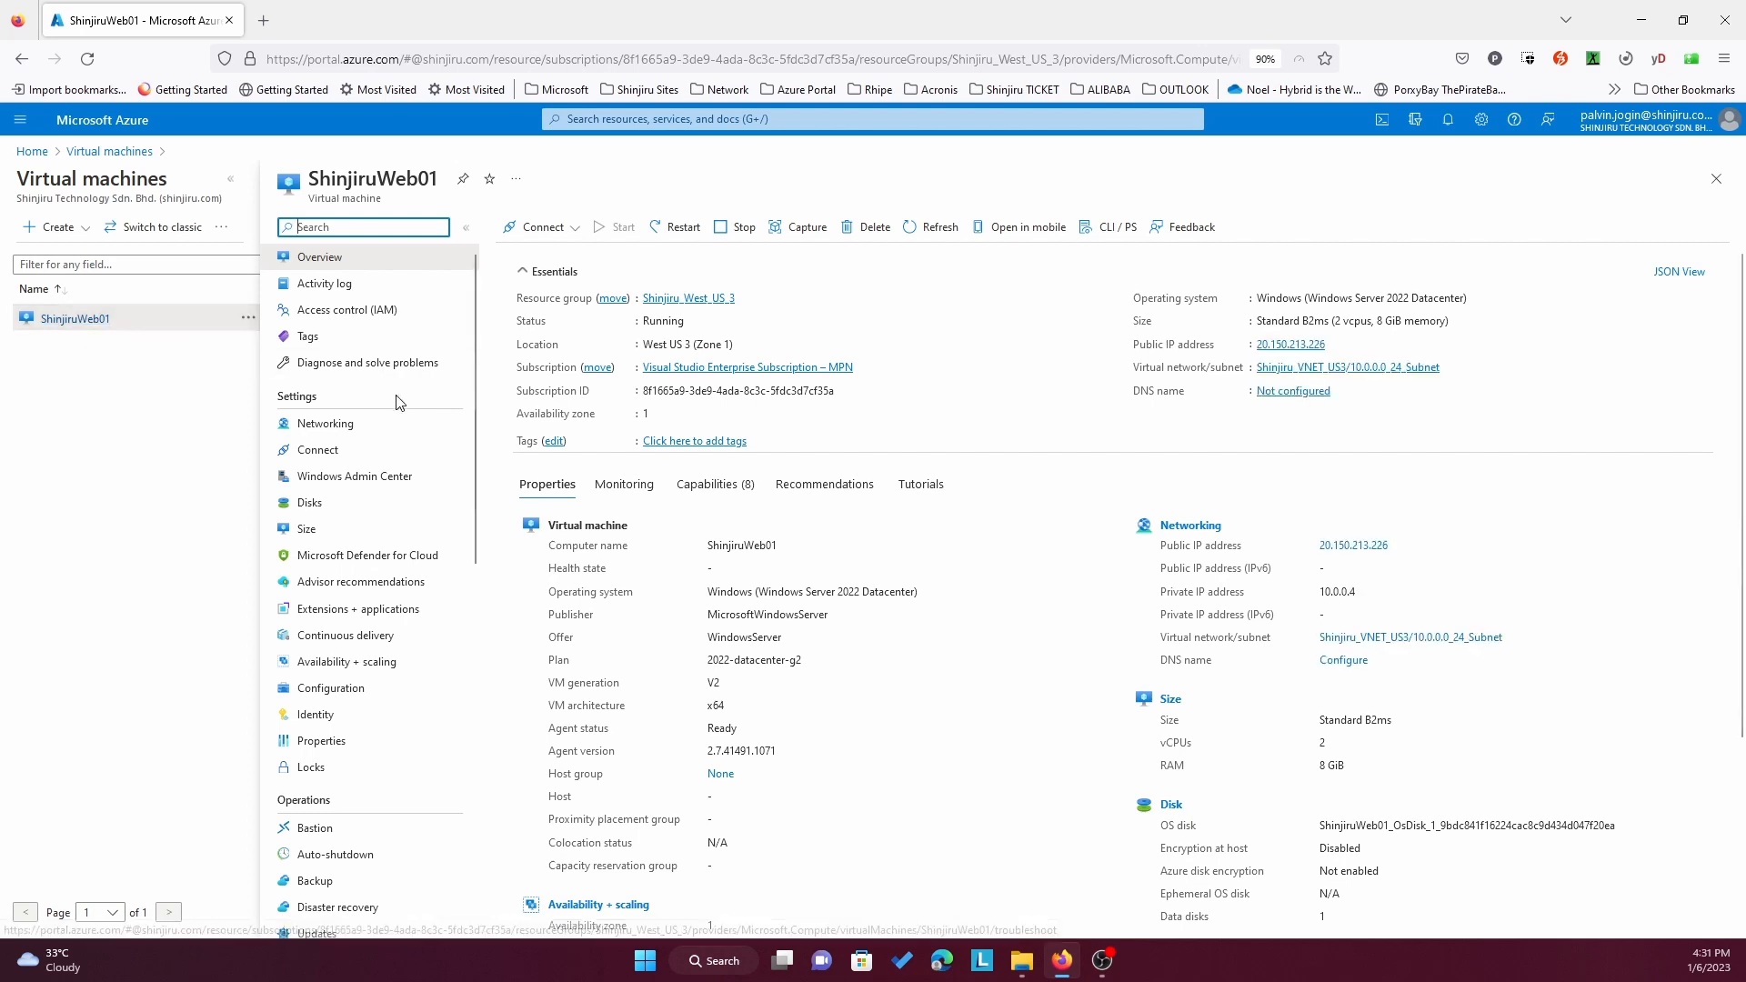
{"action": "scroll", "coordinate": [339, 609], "scroll_direction": "down", "scroll_amount": 3}
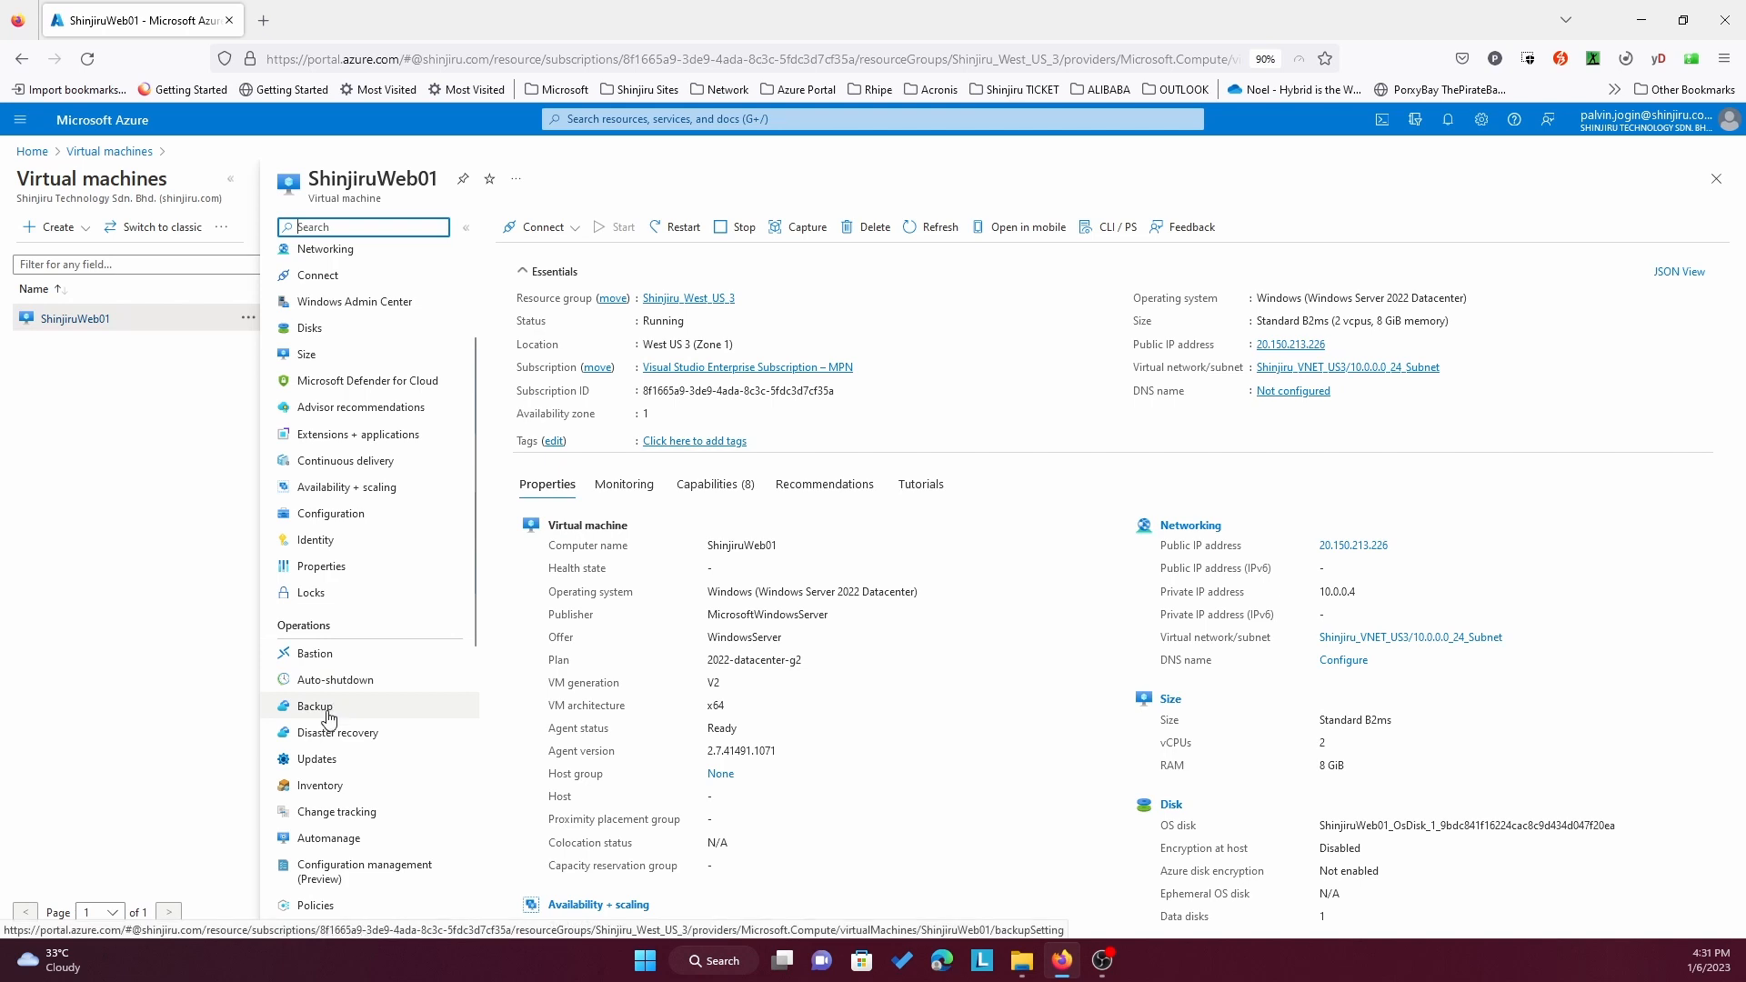
{"action": "left_click", "coordinate": [329, 719]}
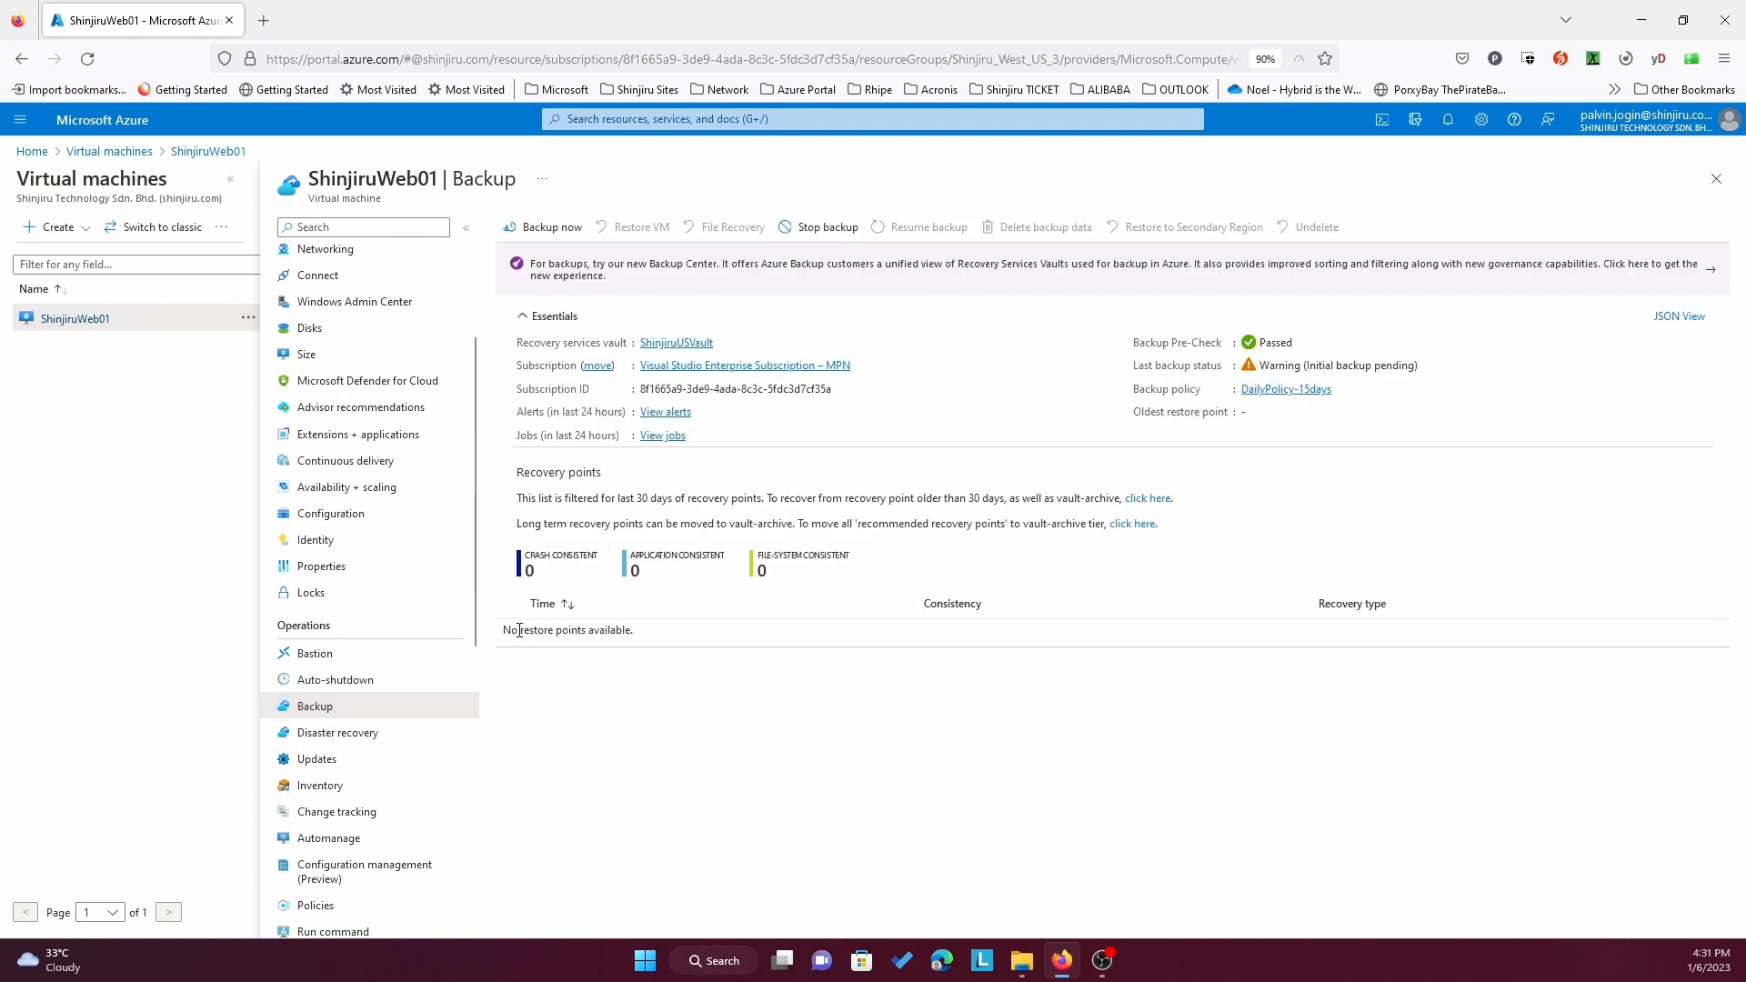
{"action": "left_click_drag", "start_coordinate": [503, 631], "coordinate": [676, 646]}
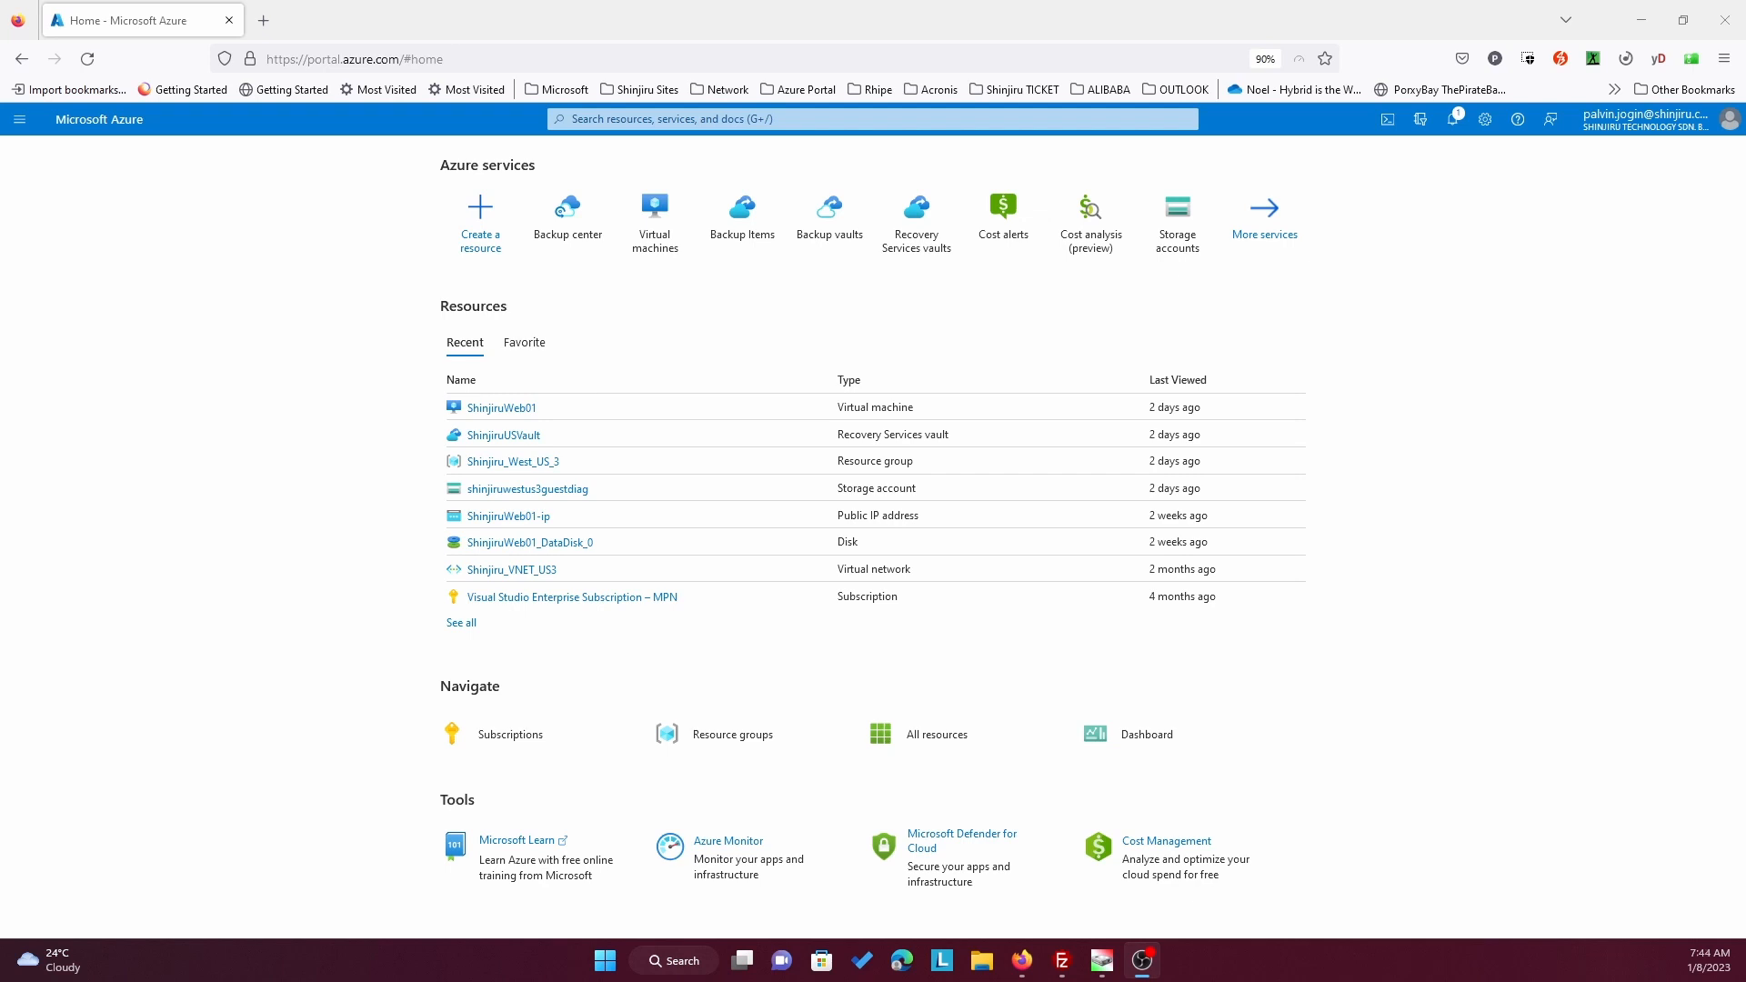
Search the portal for "Backup", open Backup center, and check the recovery points of the ShinjiruWeb01 backup instance.
{"action": "left_click", "coordinate": [730, 120]}
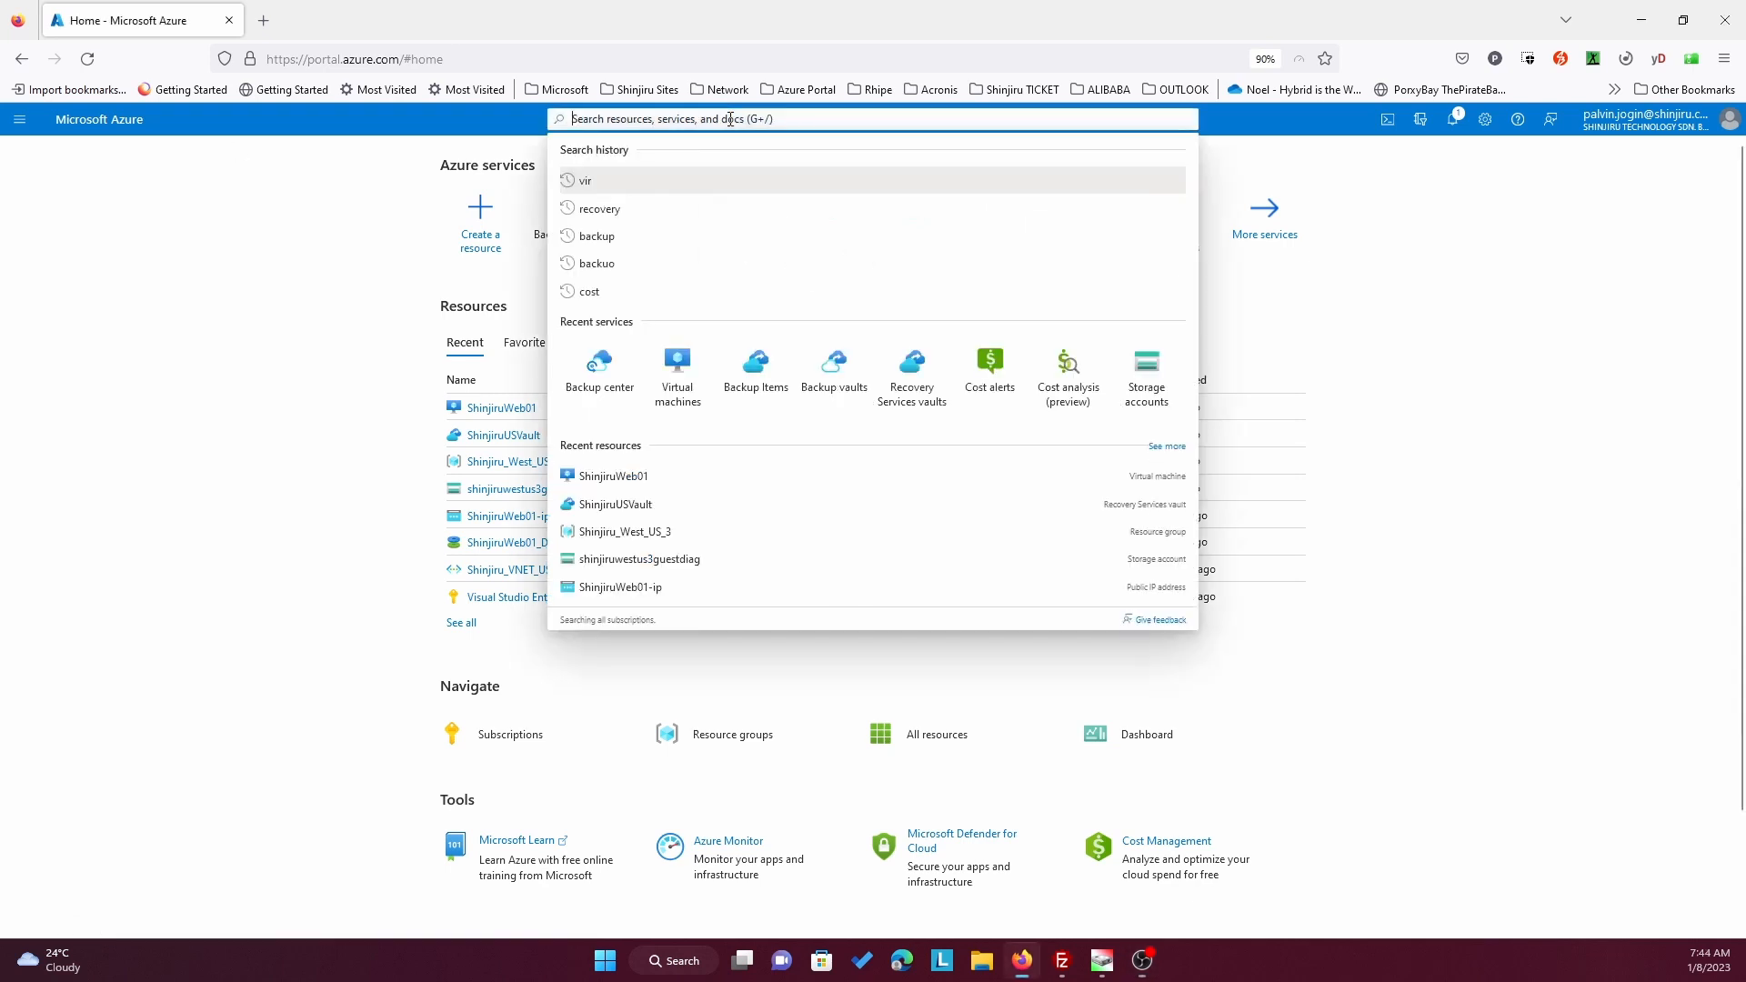
{"action": "type", "text": "Ba"}
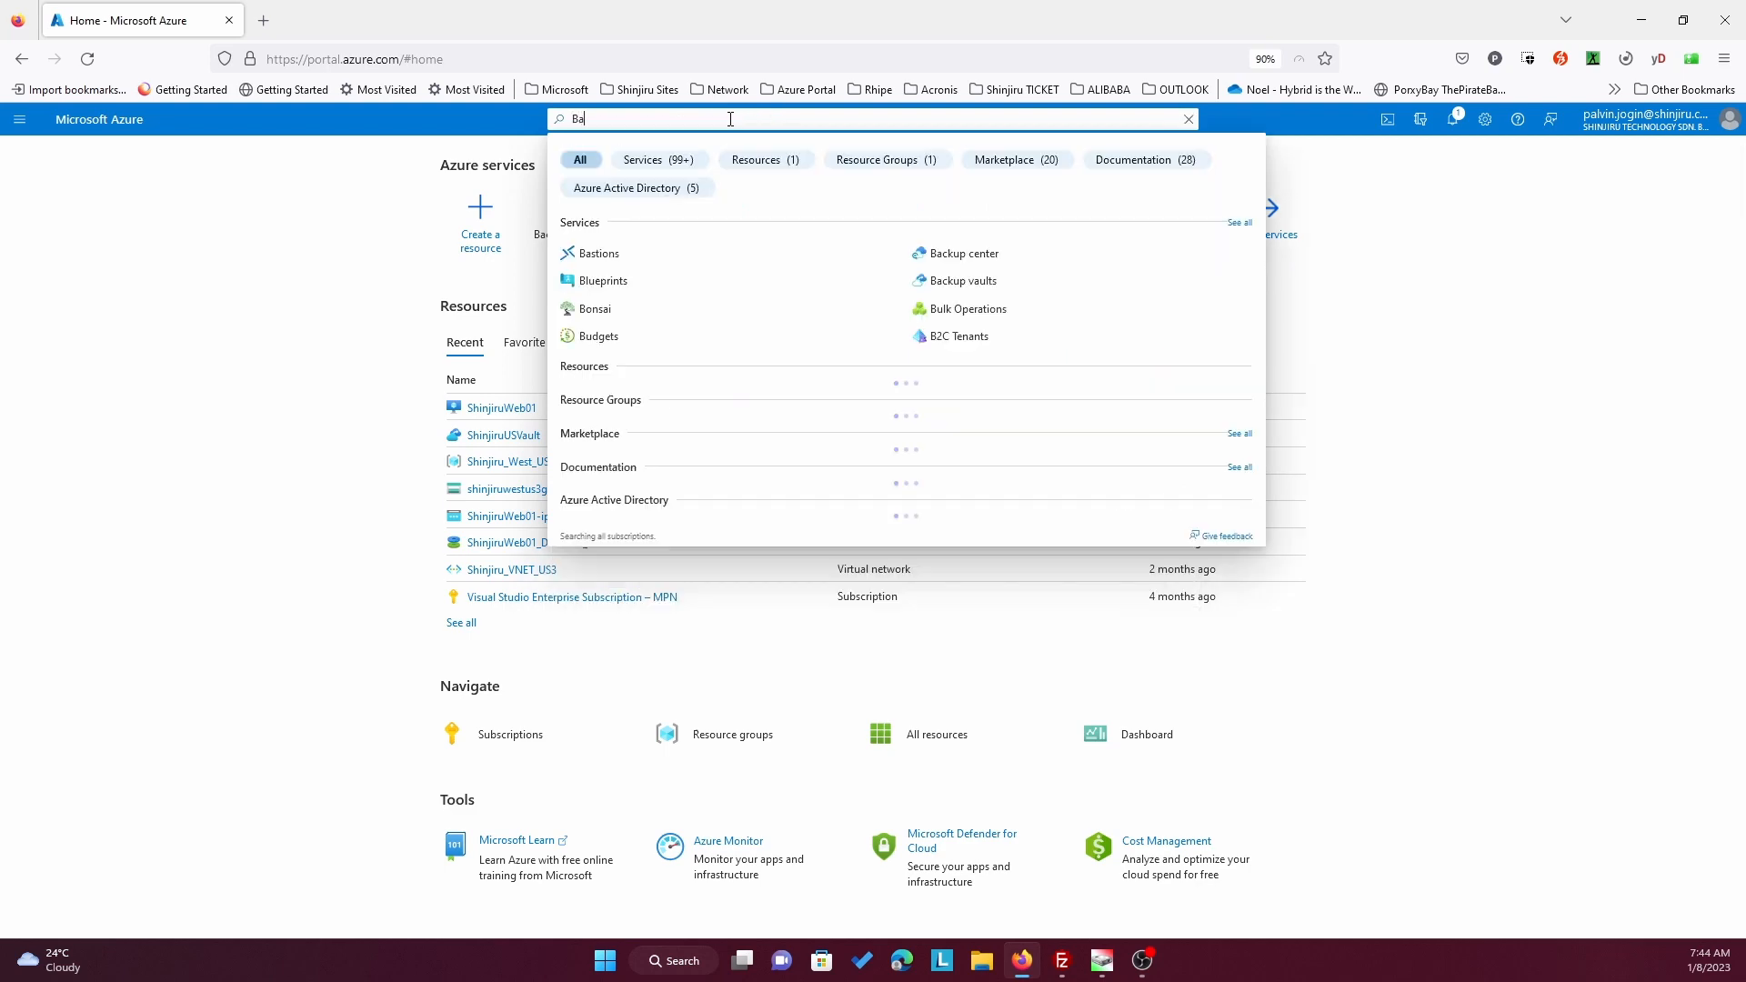
{"action": "type", "text": "ckup"}
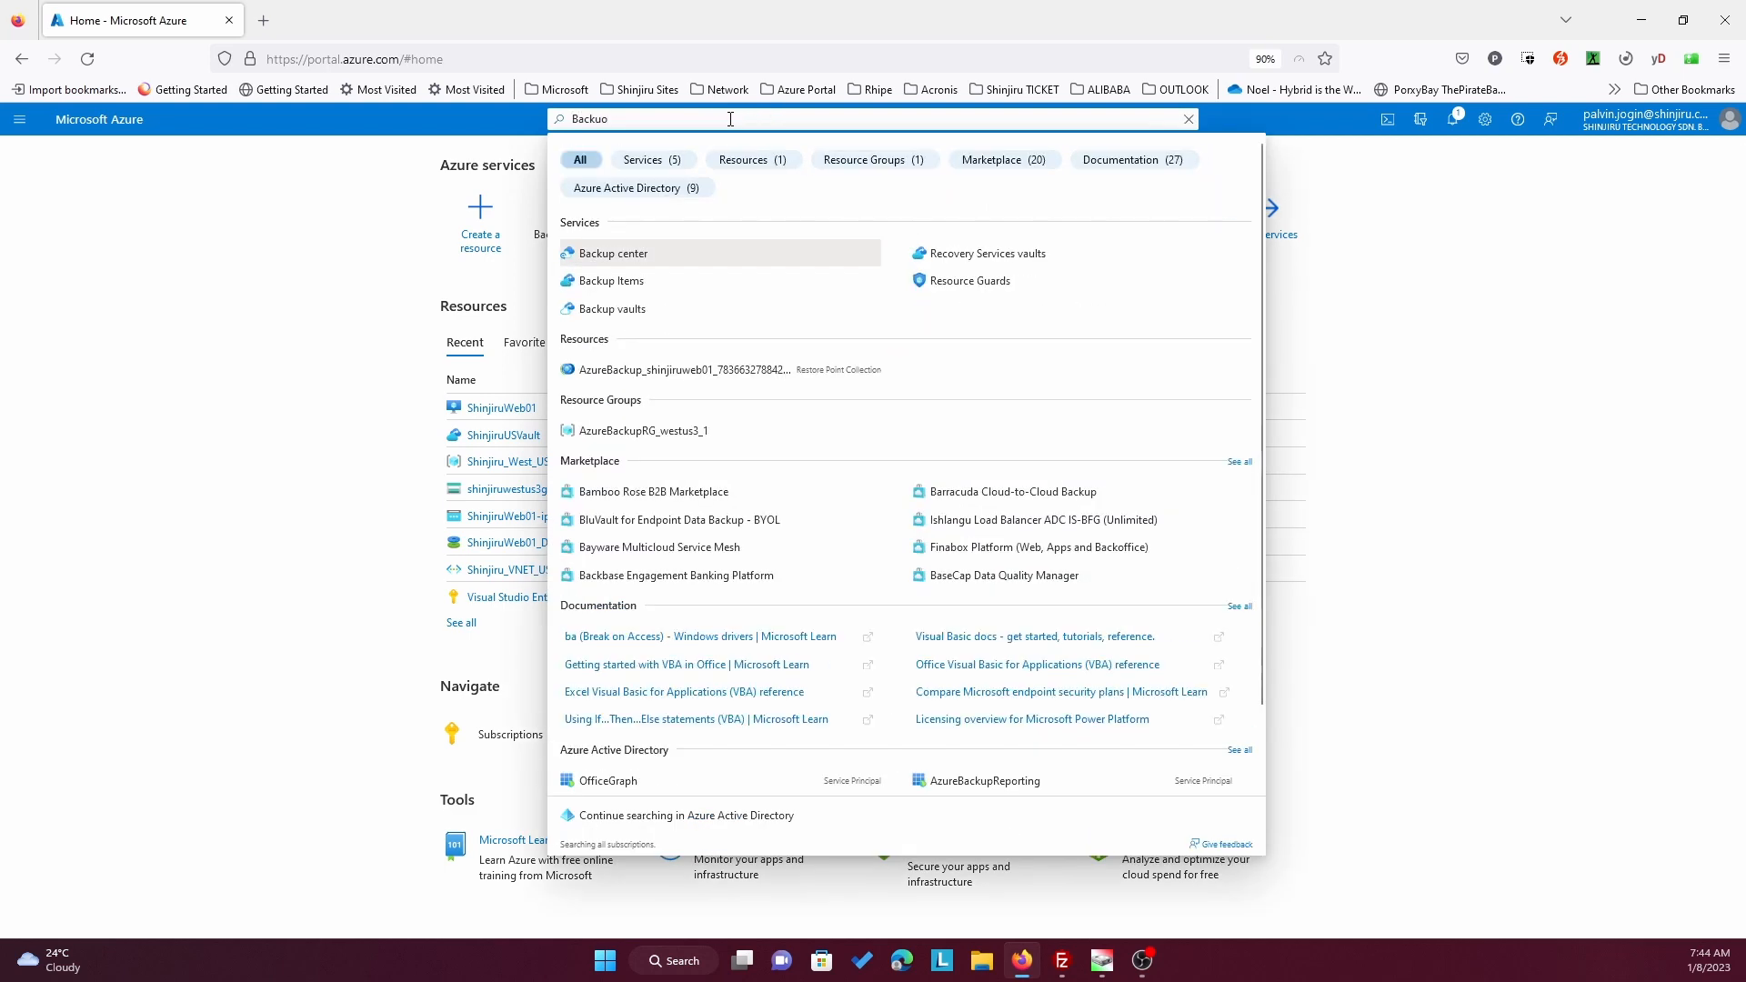
{"action": "key", "text": "Down"}
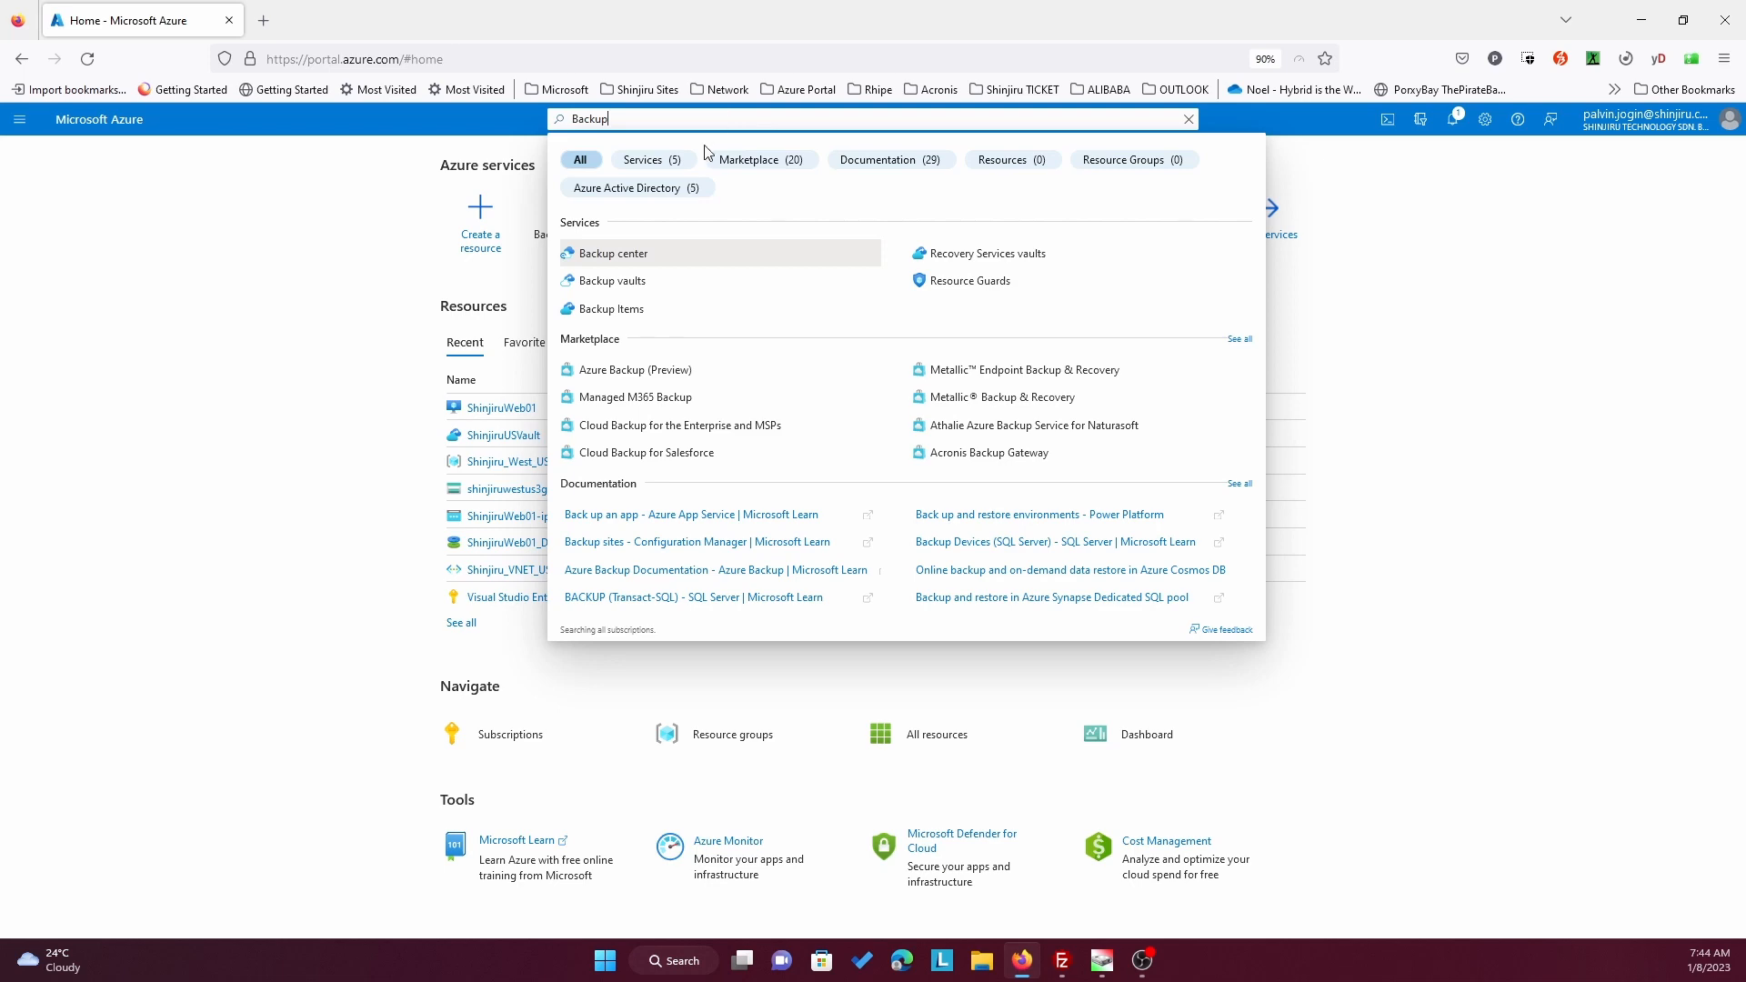
{"action": "left_click", "coordinate": [649, 265]}
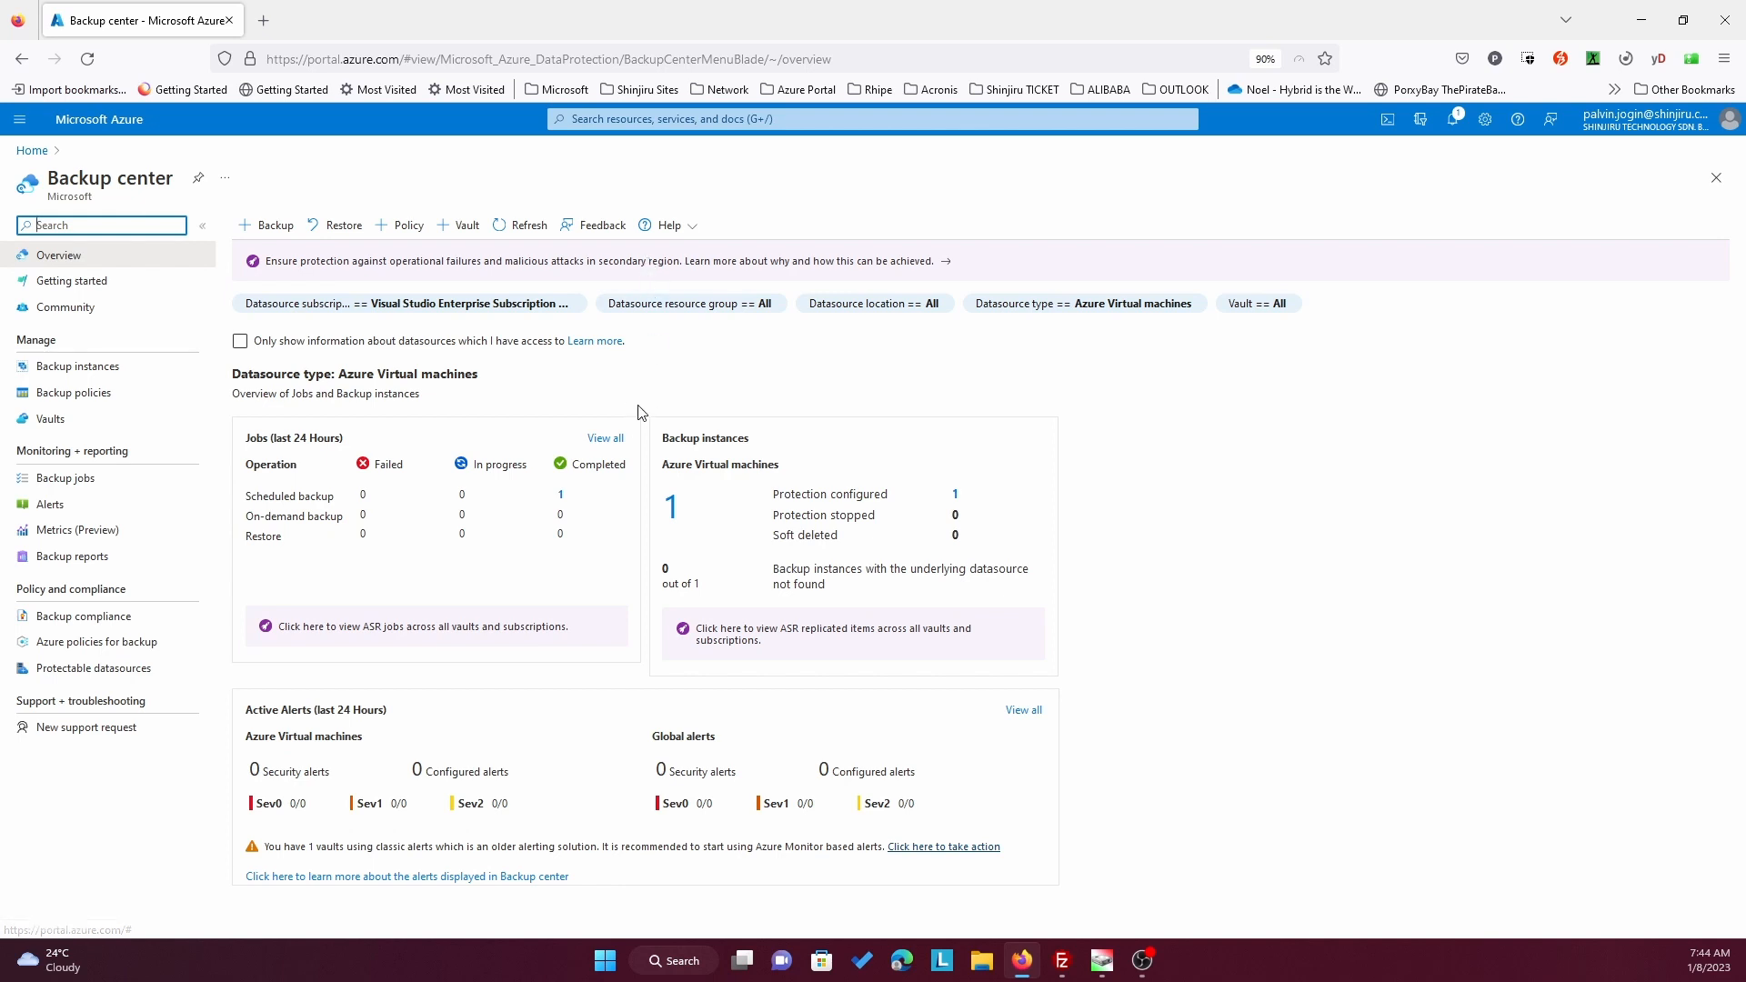
{"action": "left_click", "coordinate": [670, 506]}
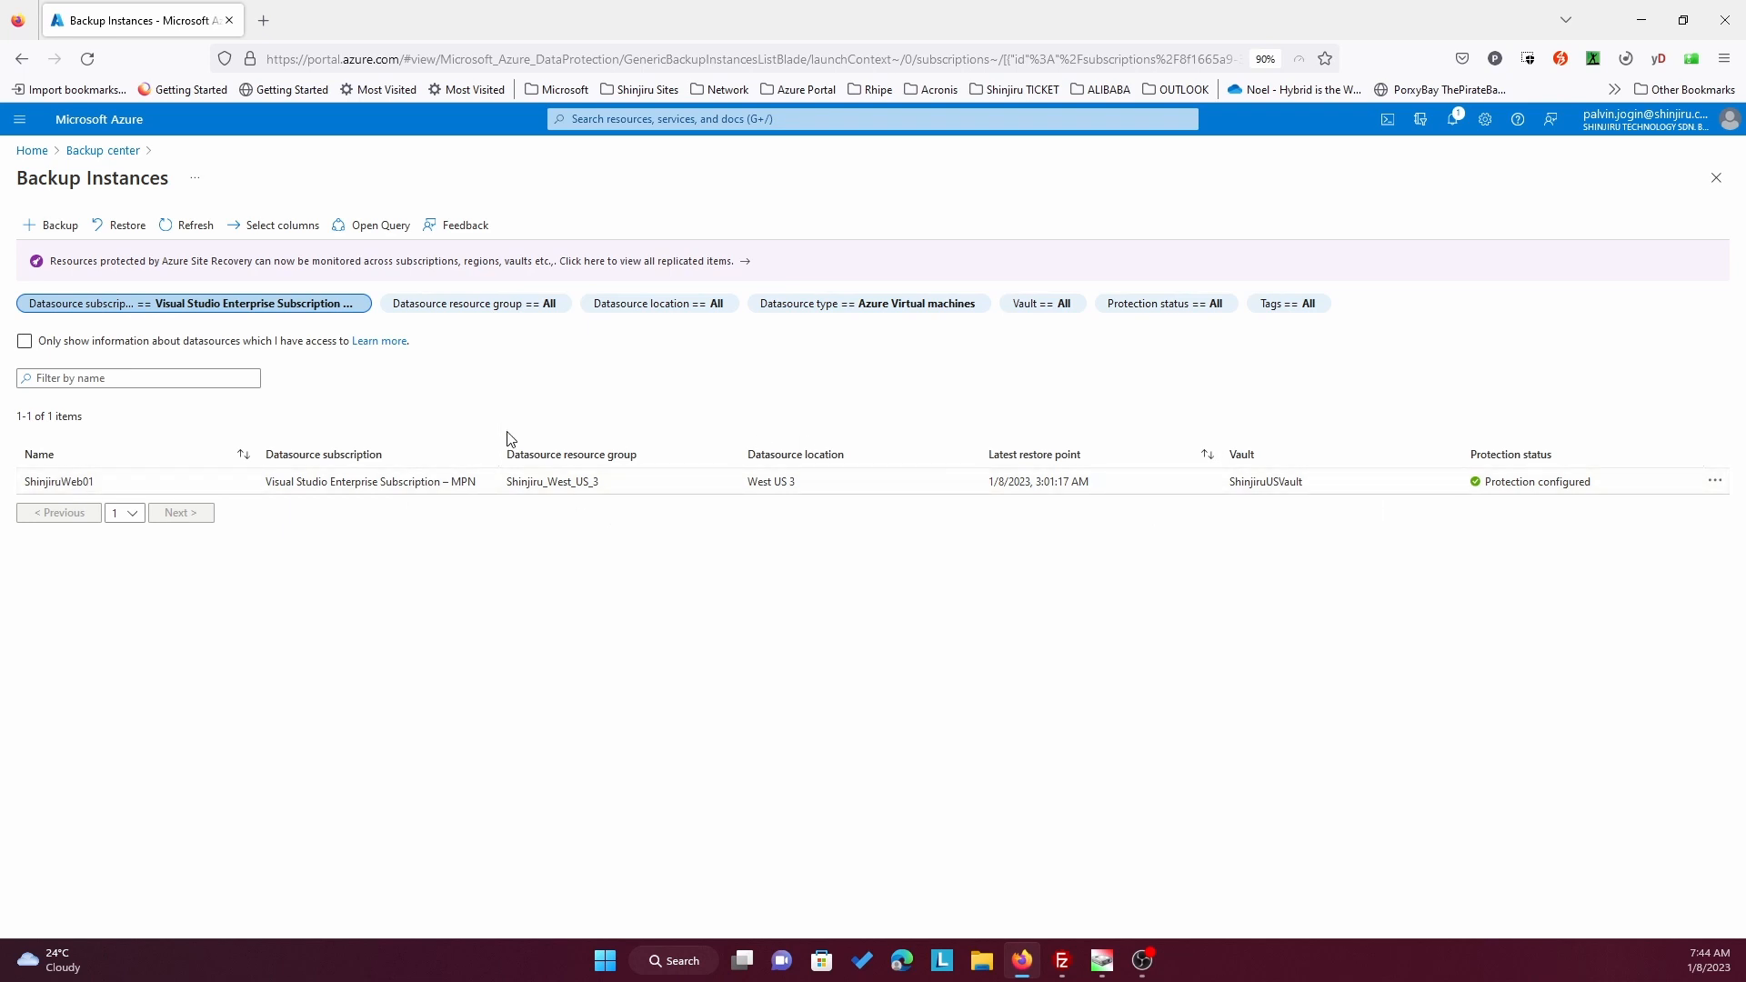
{"action": "left_click", "coordinate": [79, 486]}
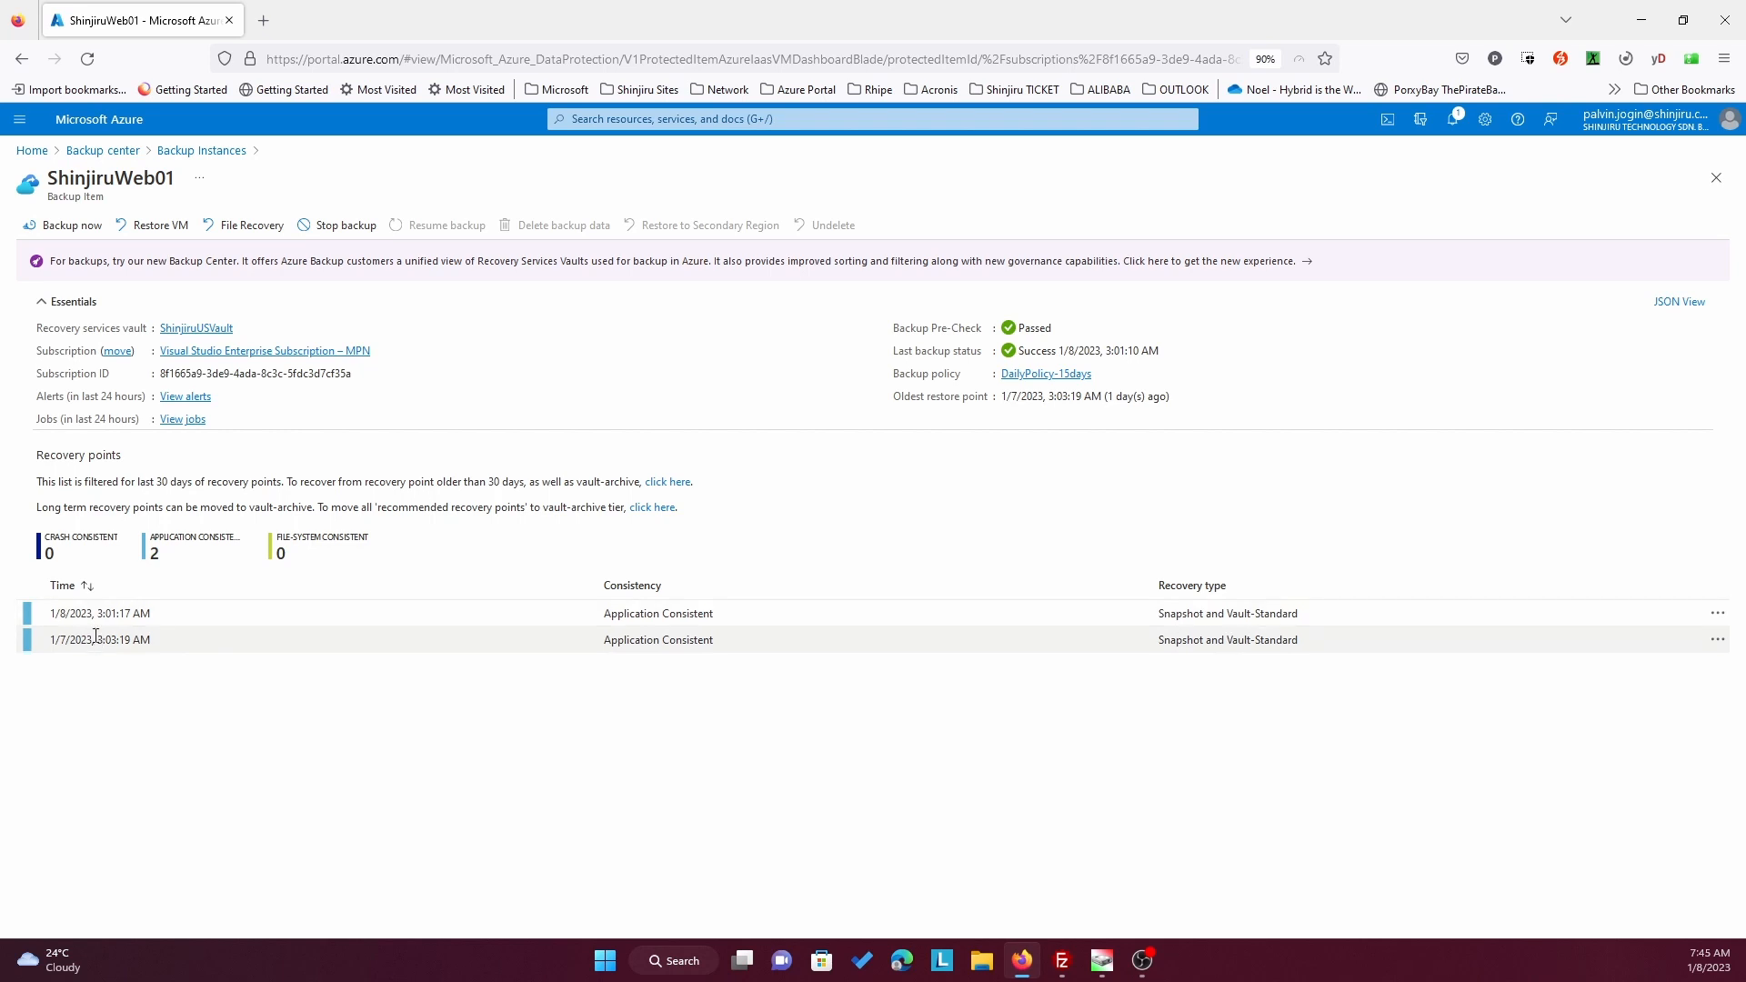
Return to the portal home, open the Backup page of the virtual machine ShinjiruWeb01, and review its full list of recovery points.
{"action": "left_click", "coordinate": [29, 151]}
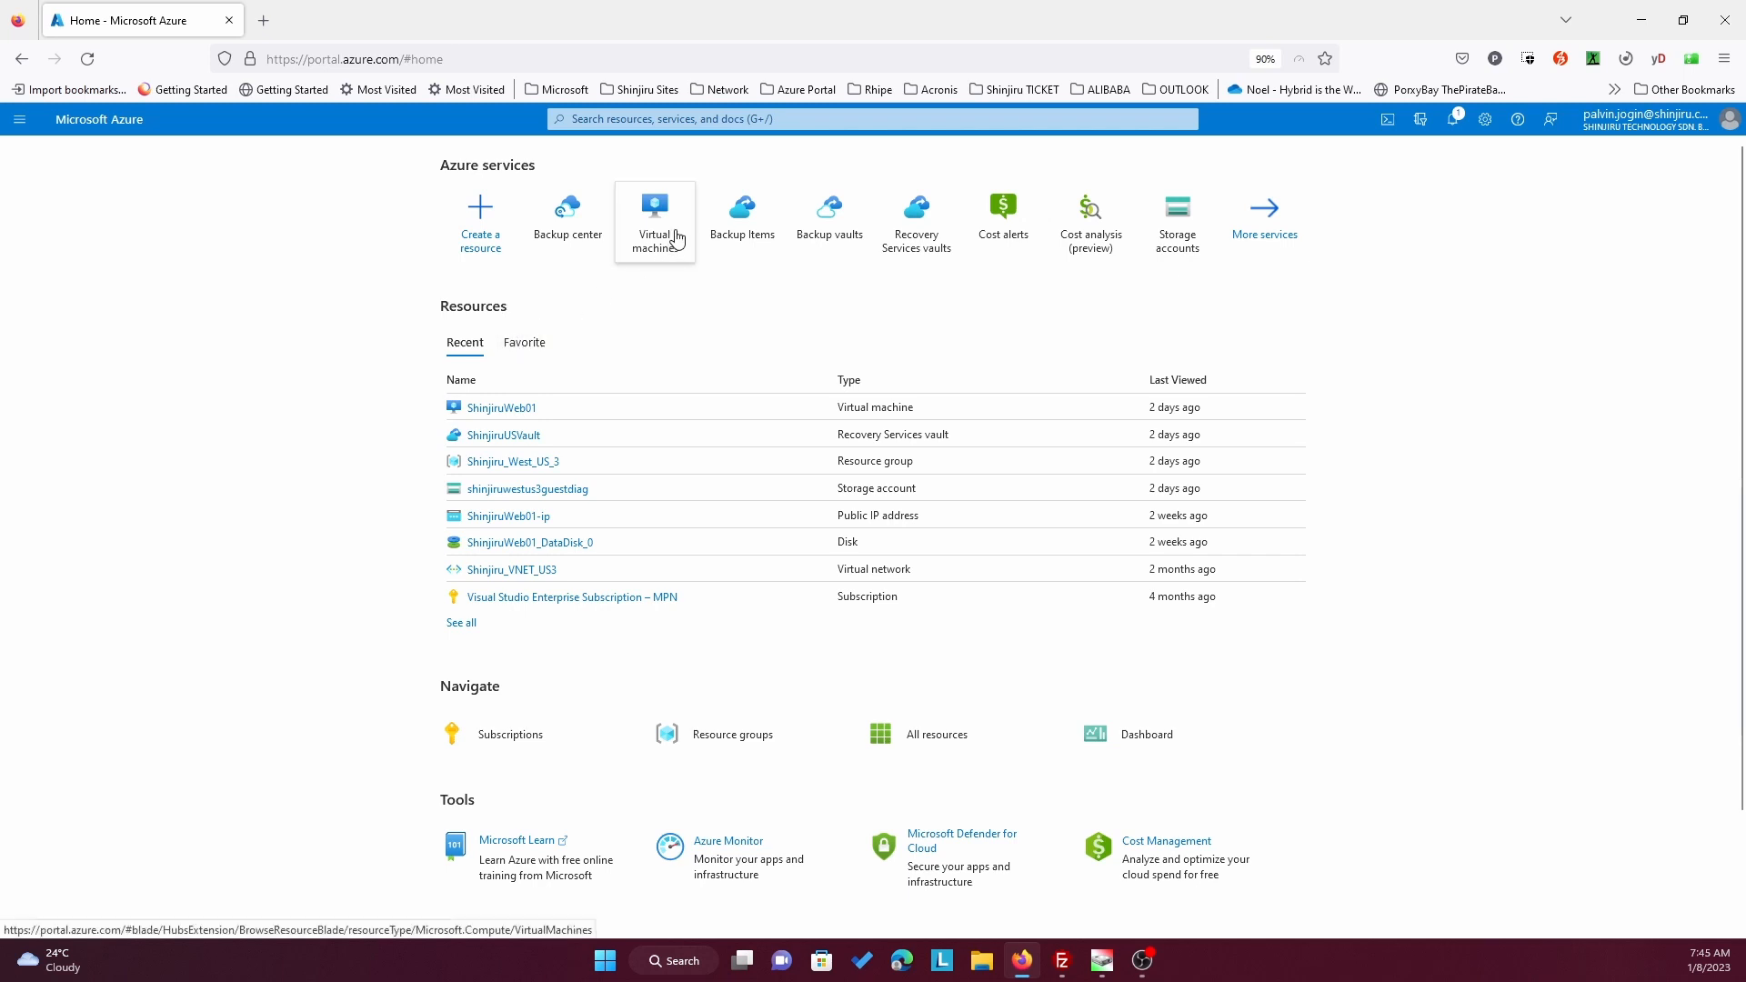
{"action": "left_click", "coordinate": [674, 240]}
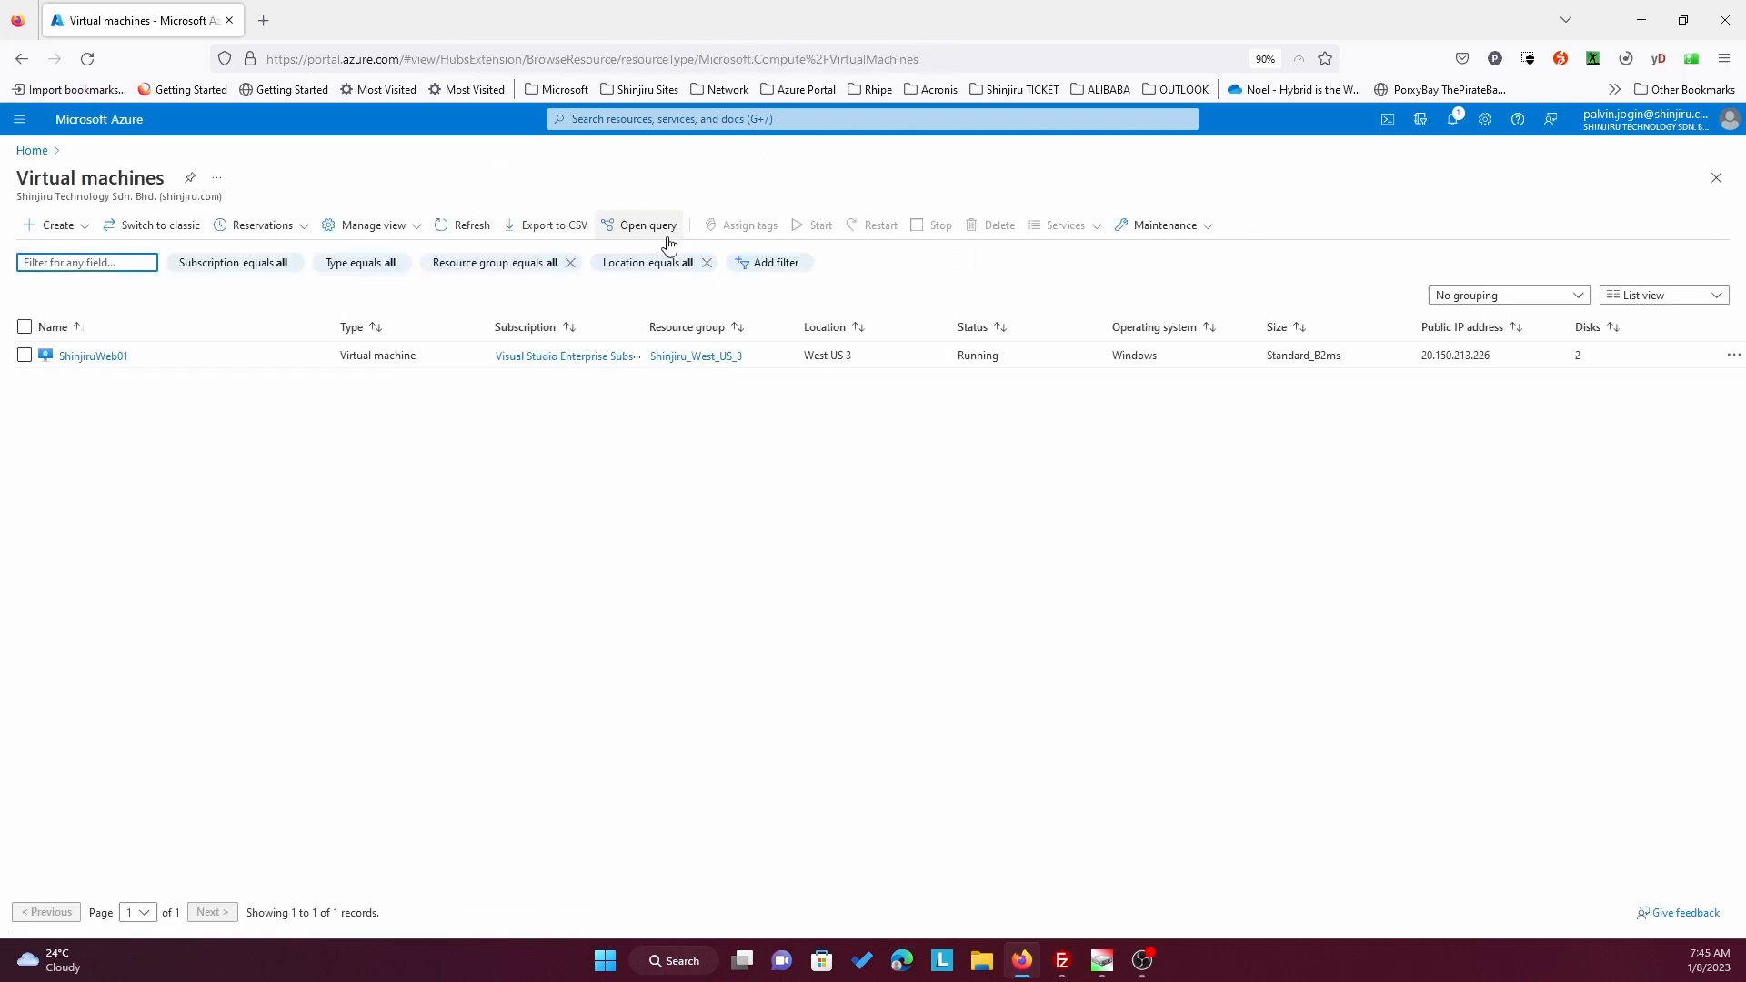
{"action": "left_click", "coordinate": [94, 357]}
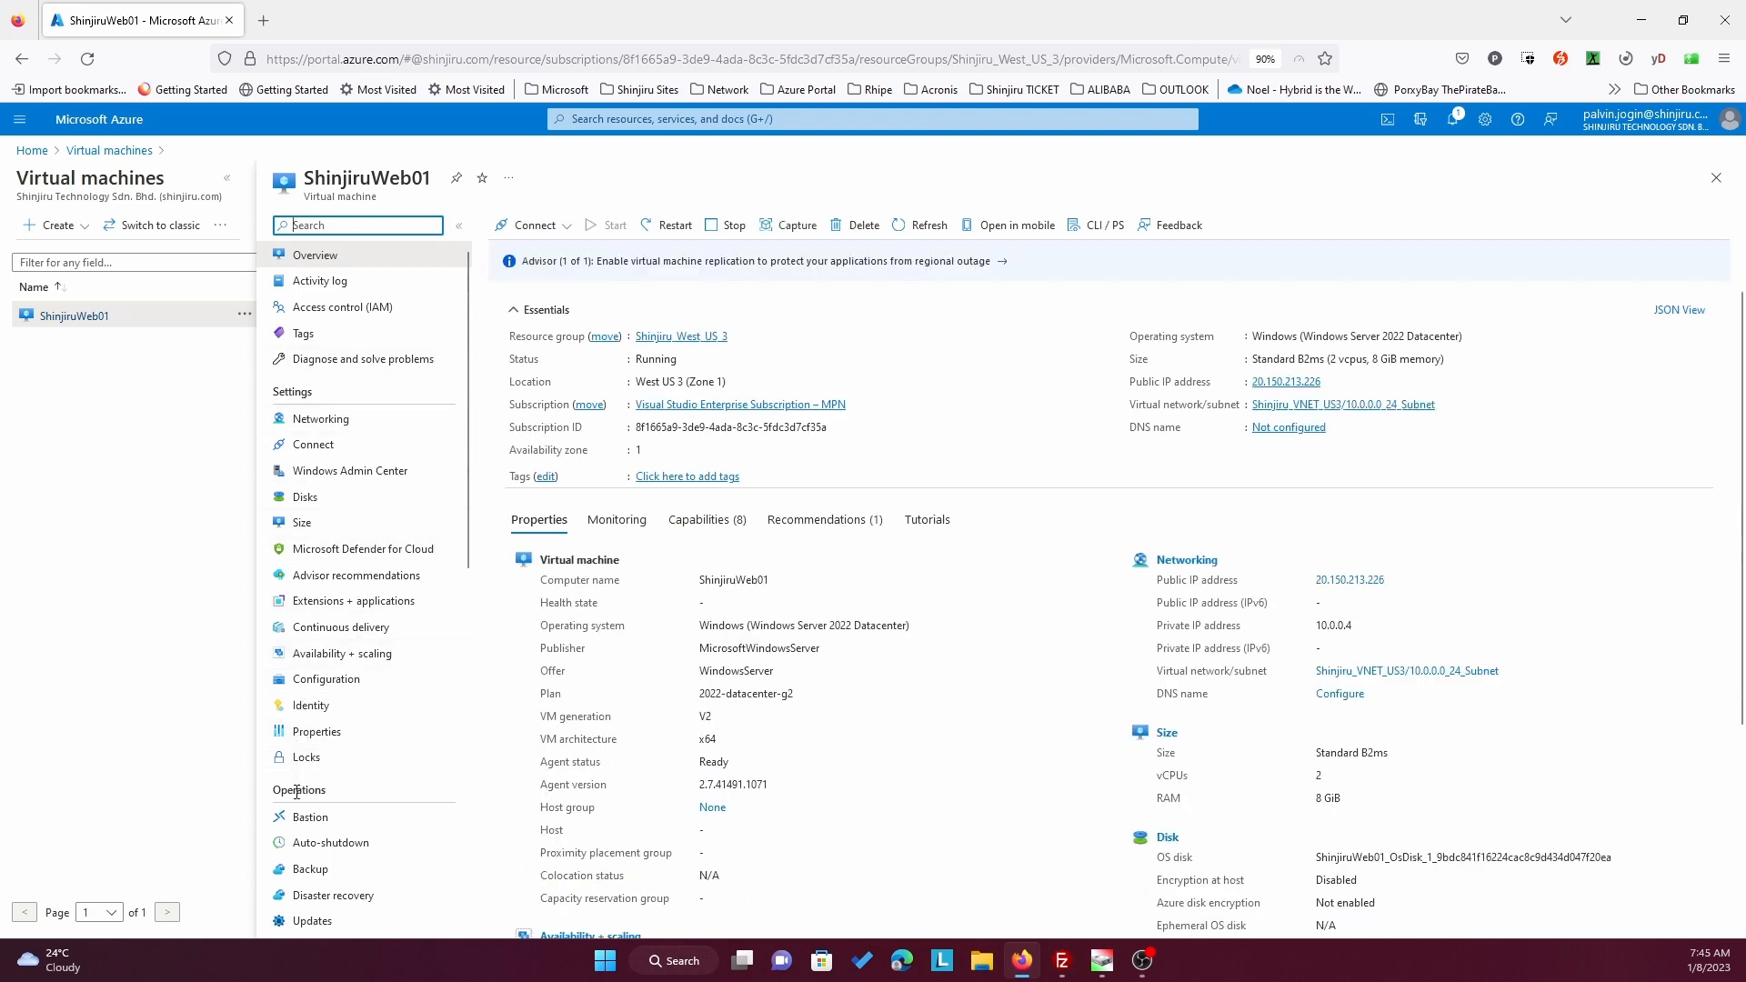
{"action": "left_click", "coordinate": [305, 882]}
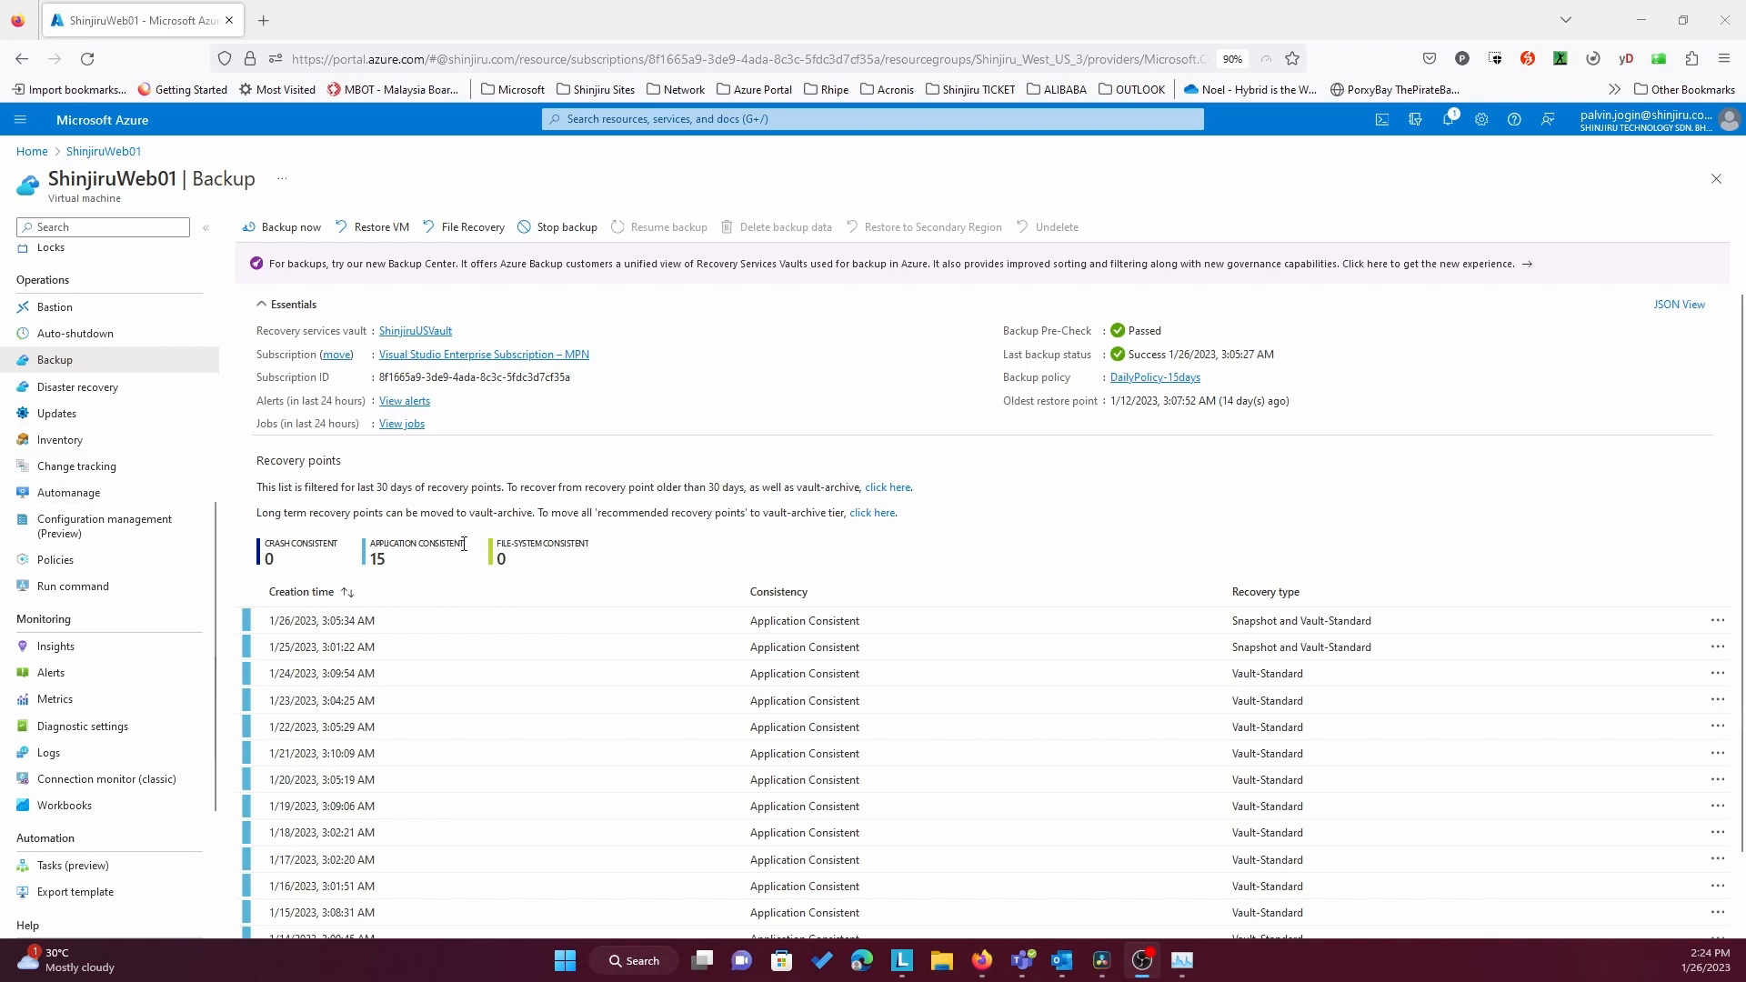
{"action": "scroll", "coordinate": [464, 544], "scroll_direction": "down", "scroll_amount": 1}
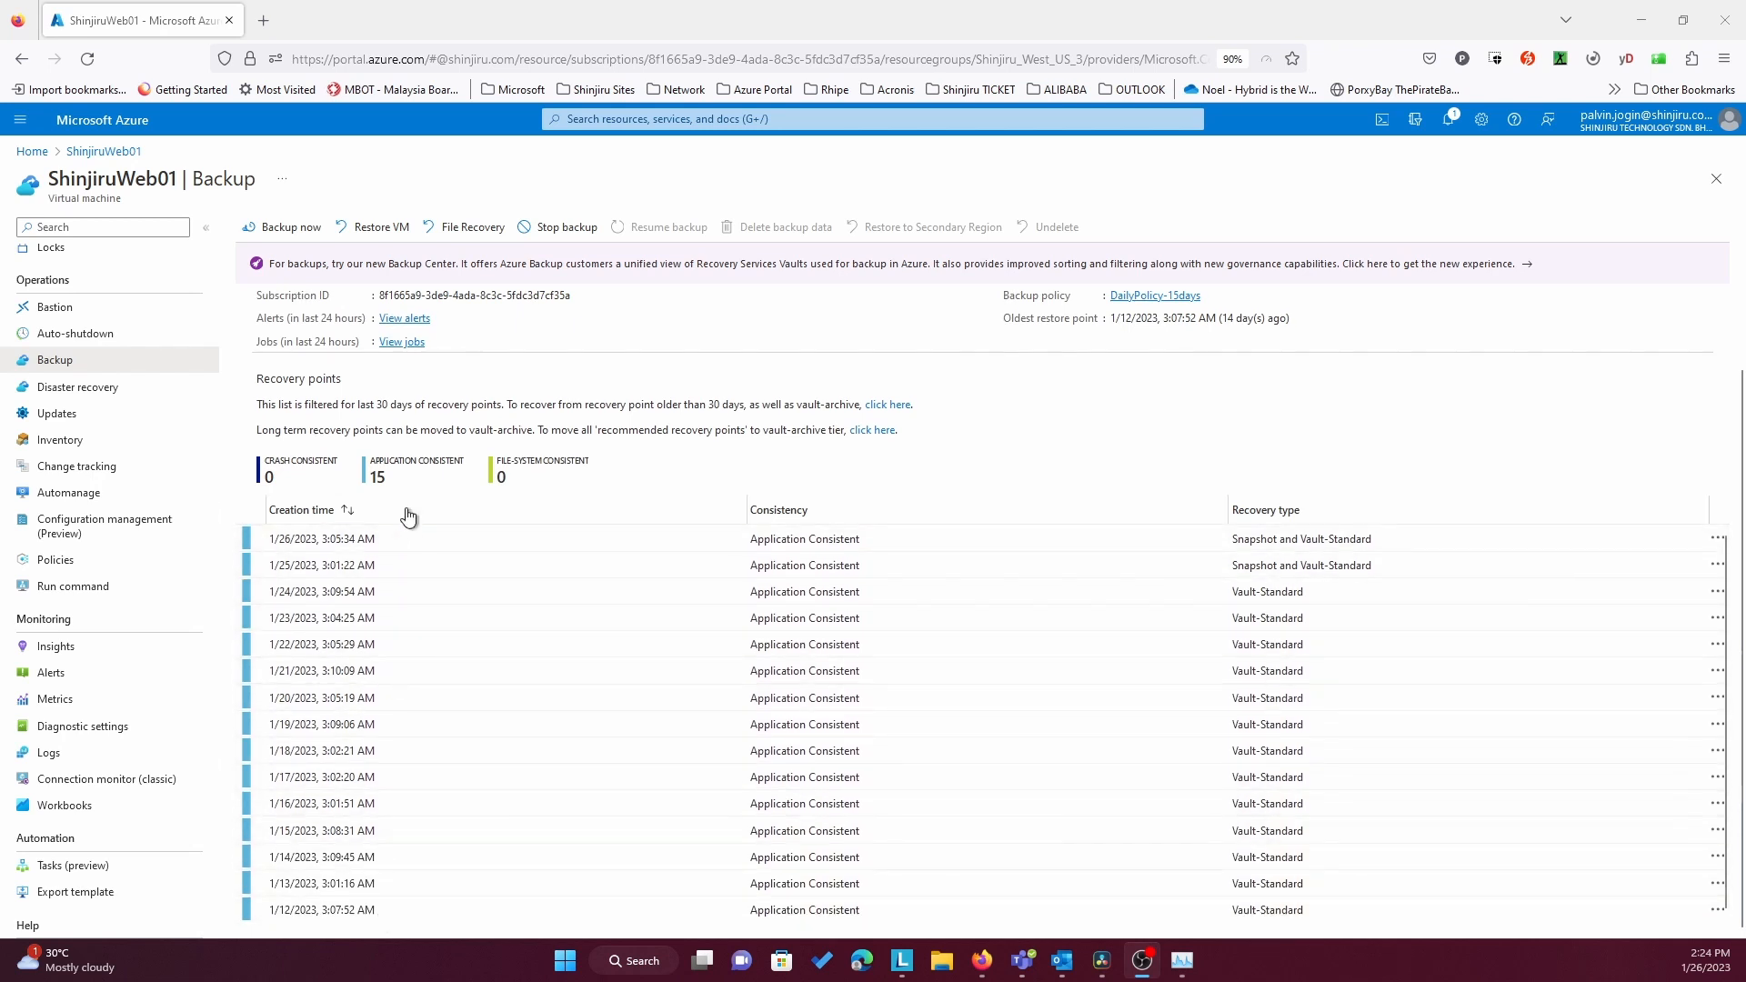
{"action": "scroll", "coordinate": [407, 483], "scroll_direction": "up", "scroll_amount": 1}
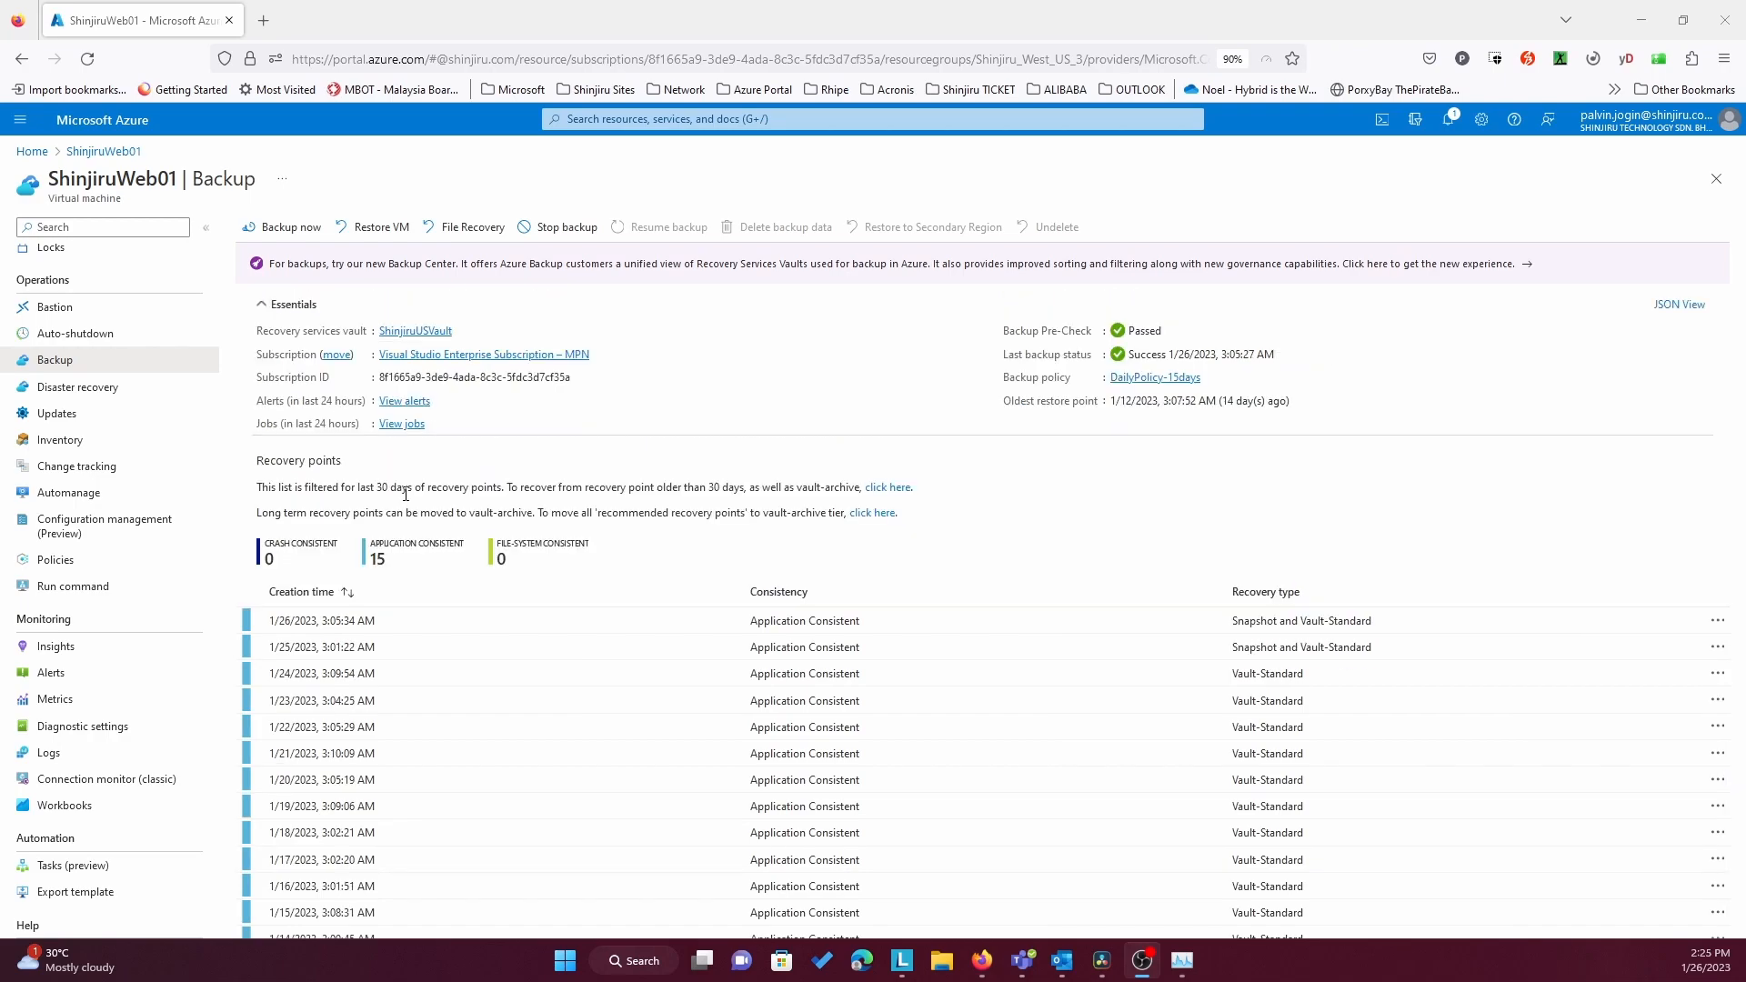